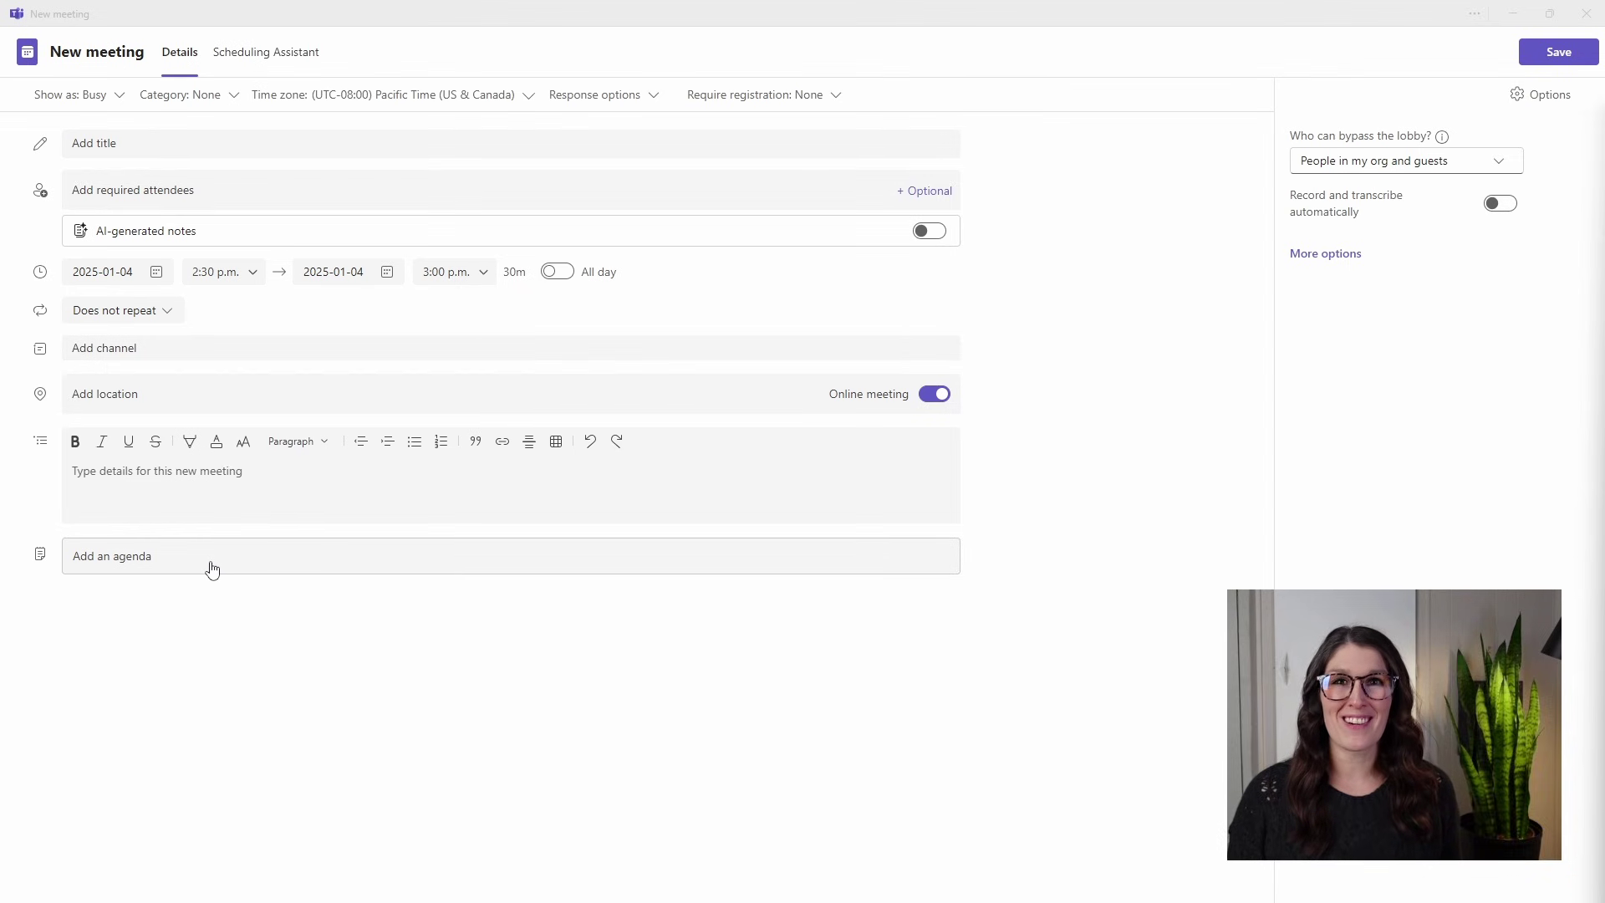
# Paste 'Winter Apparel Post Launch Review' into the new meeting's title field.
pyautogui.click(302, 252)
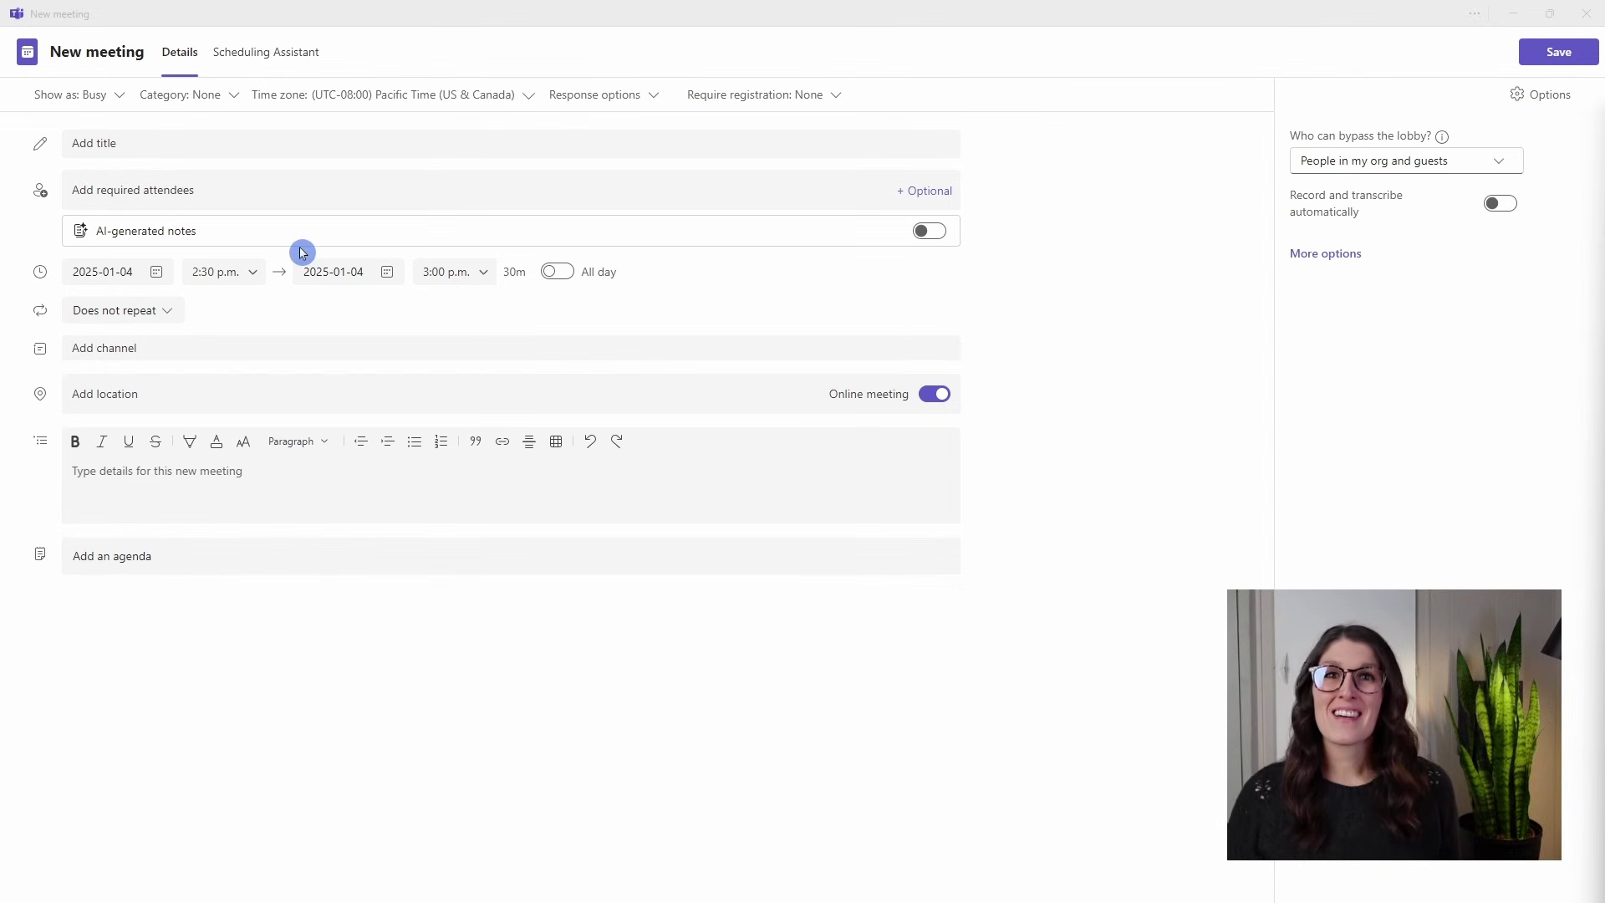
pyautogui.click(247, 145)
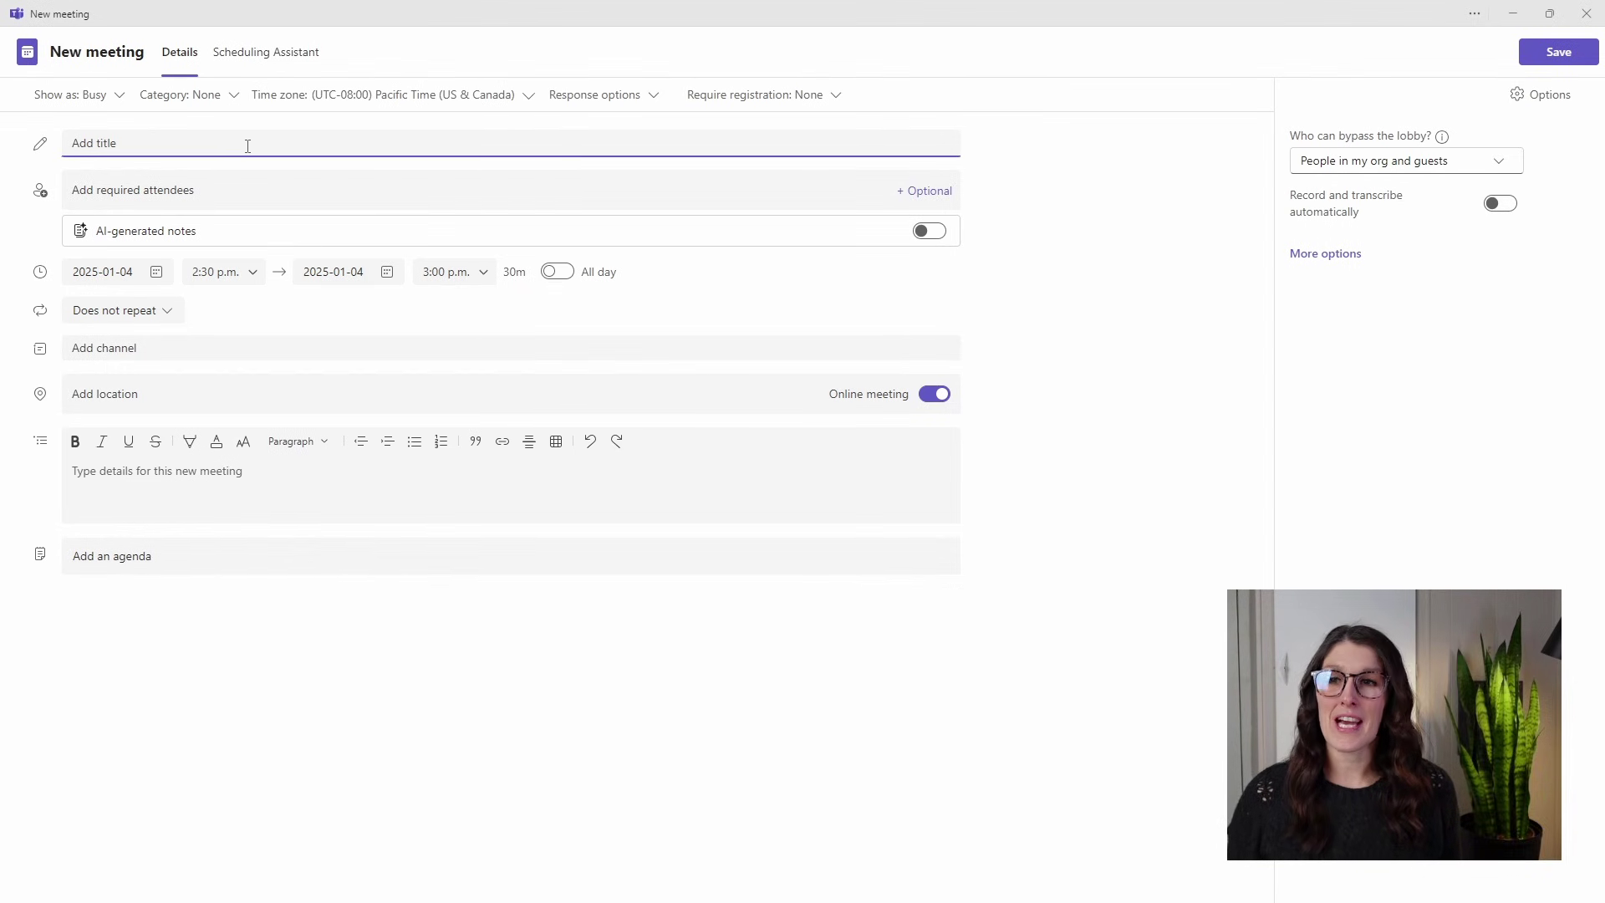
pyautogui.write('Winter Apparel Post Launch Review')
pyautogui.click(268, 243)
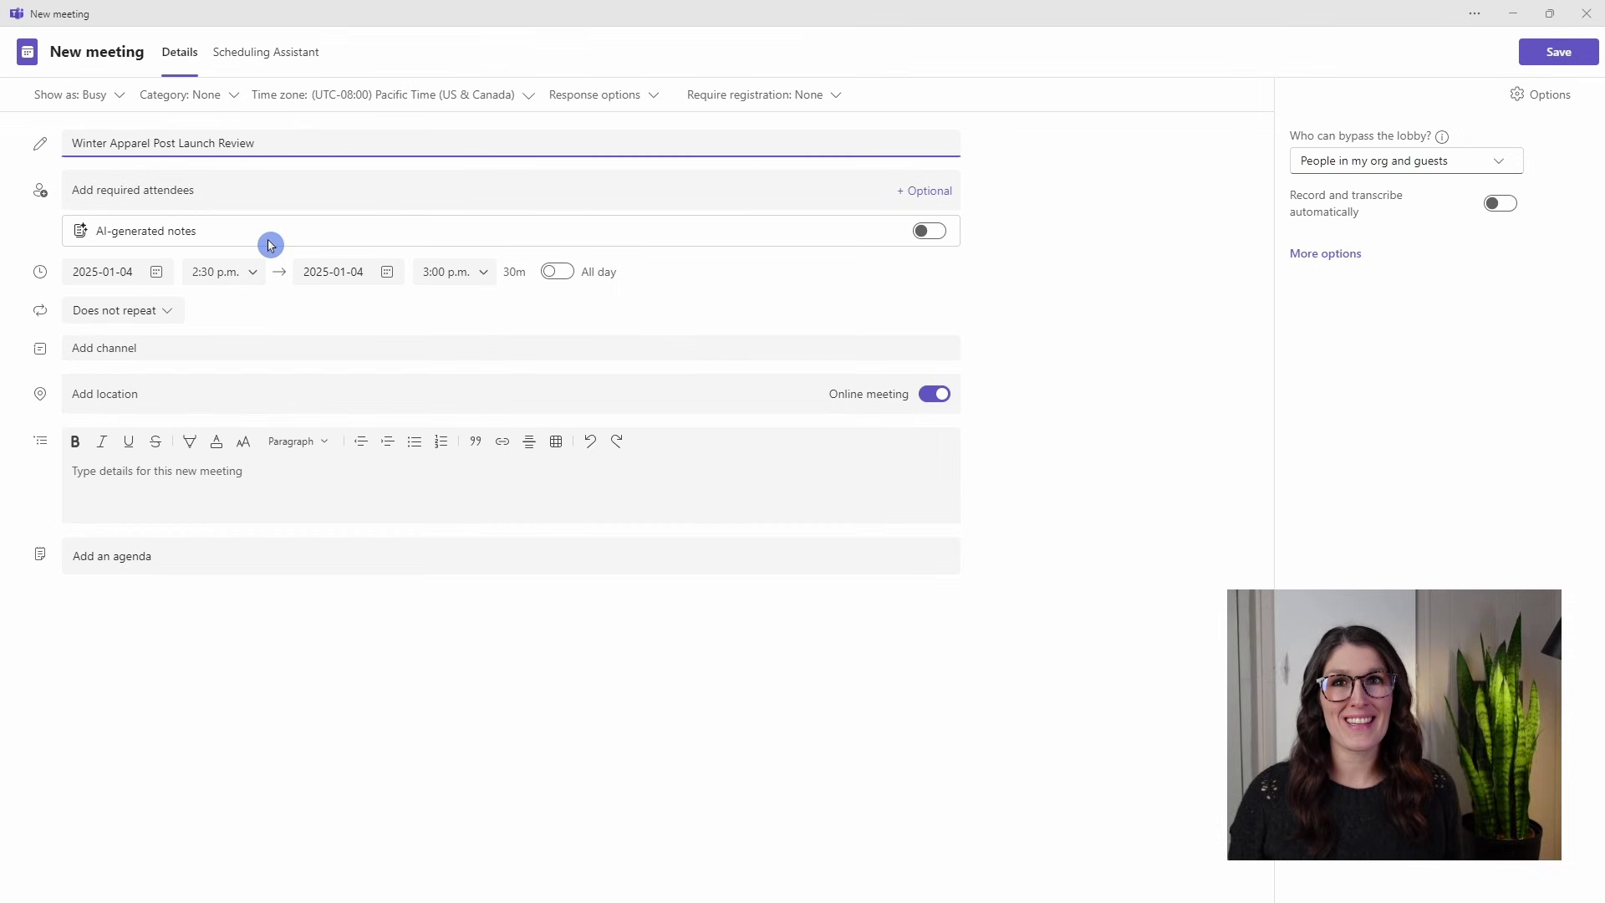
# Link the meeting to Dog Apparel > 1. Product Sheets and turn on personal invites for members.
pyautogui.click(209, 374)
pyautogui.click(206, 348)
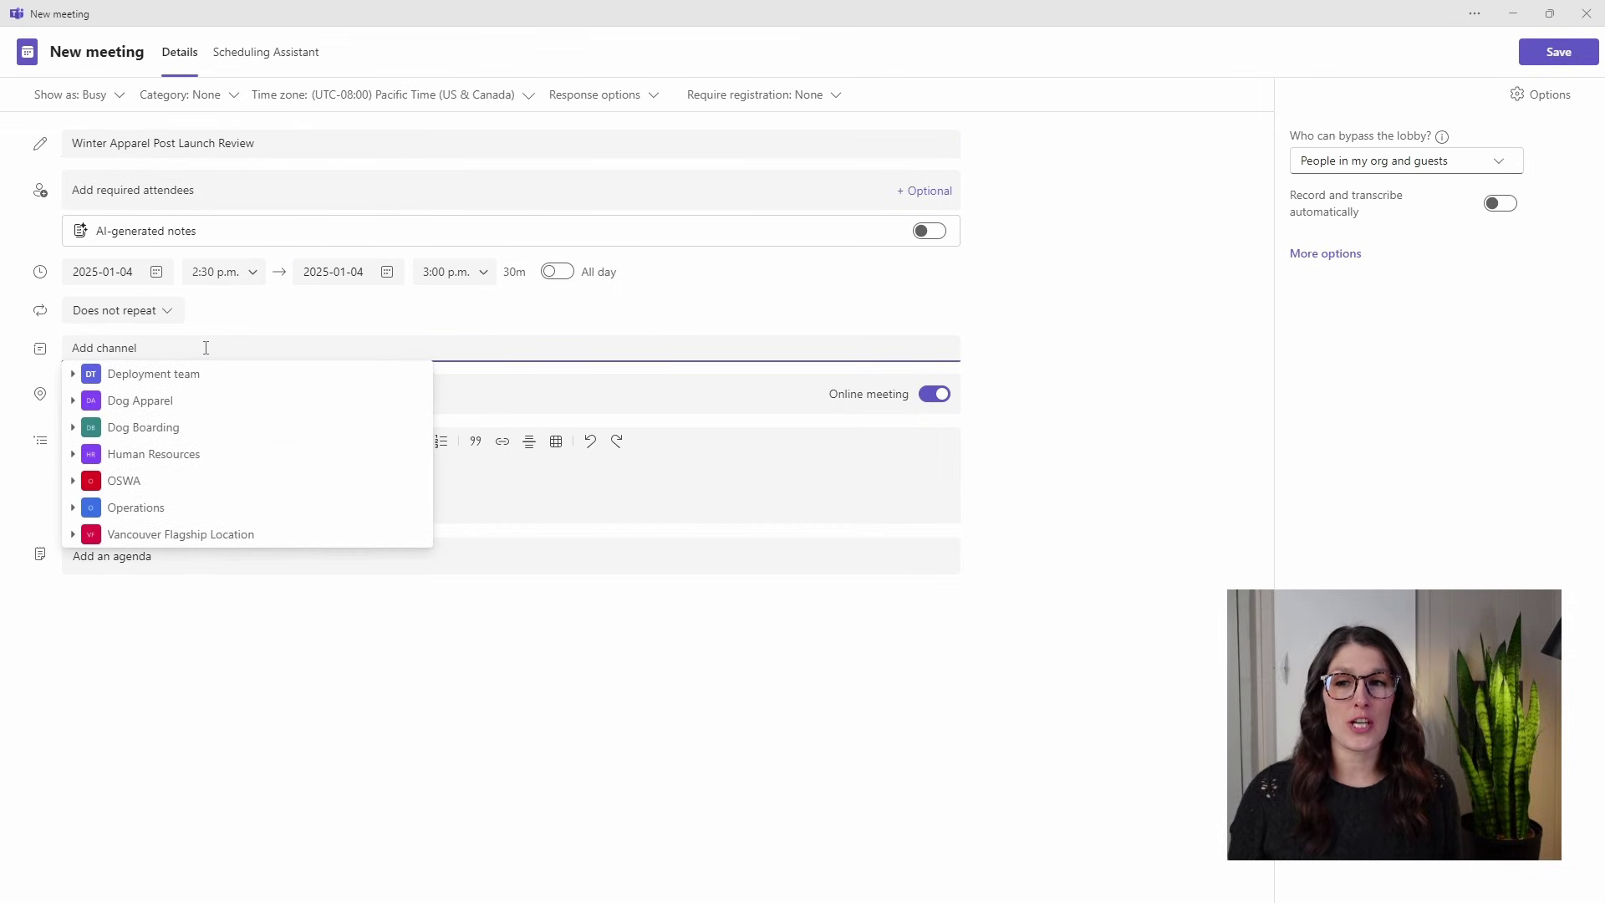
pyautogui.click(176, 398)
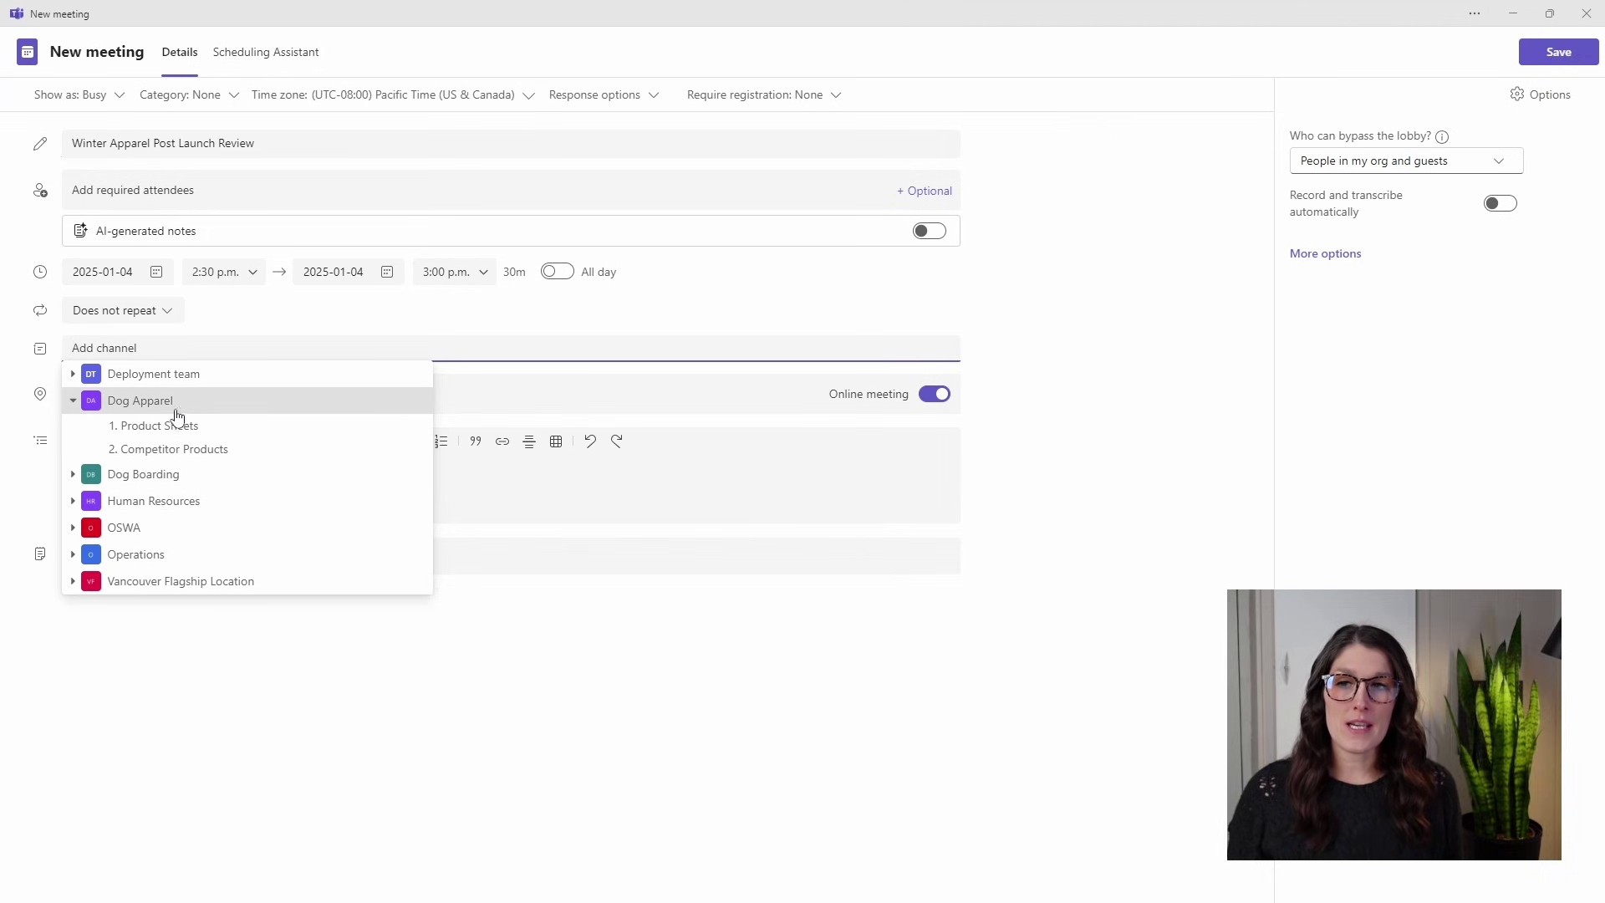
pyautogui.click(176, 422)
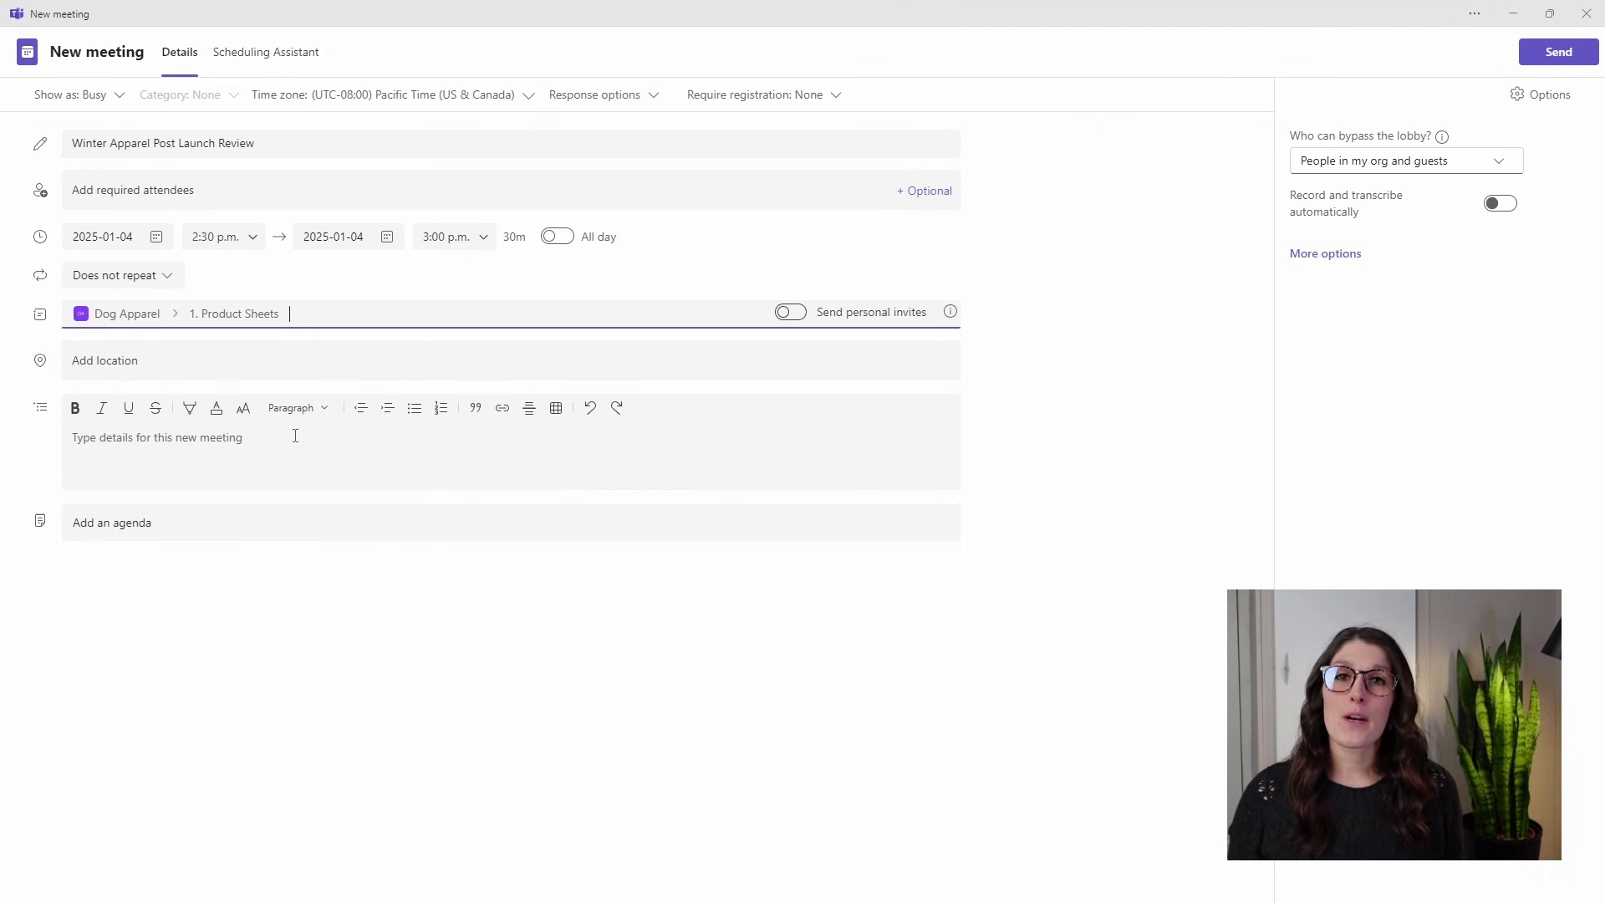
pyautogui.click(224, 313)
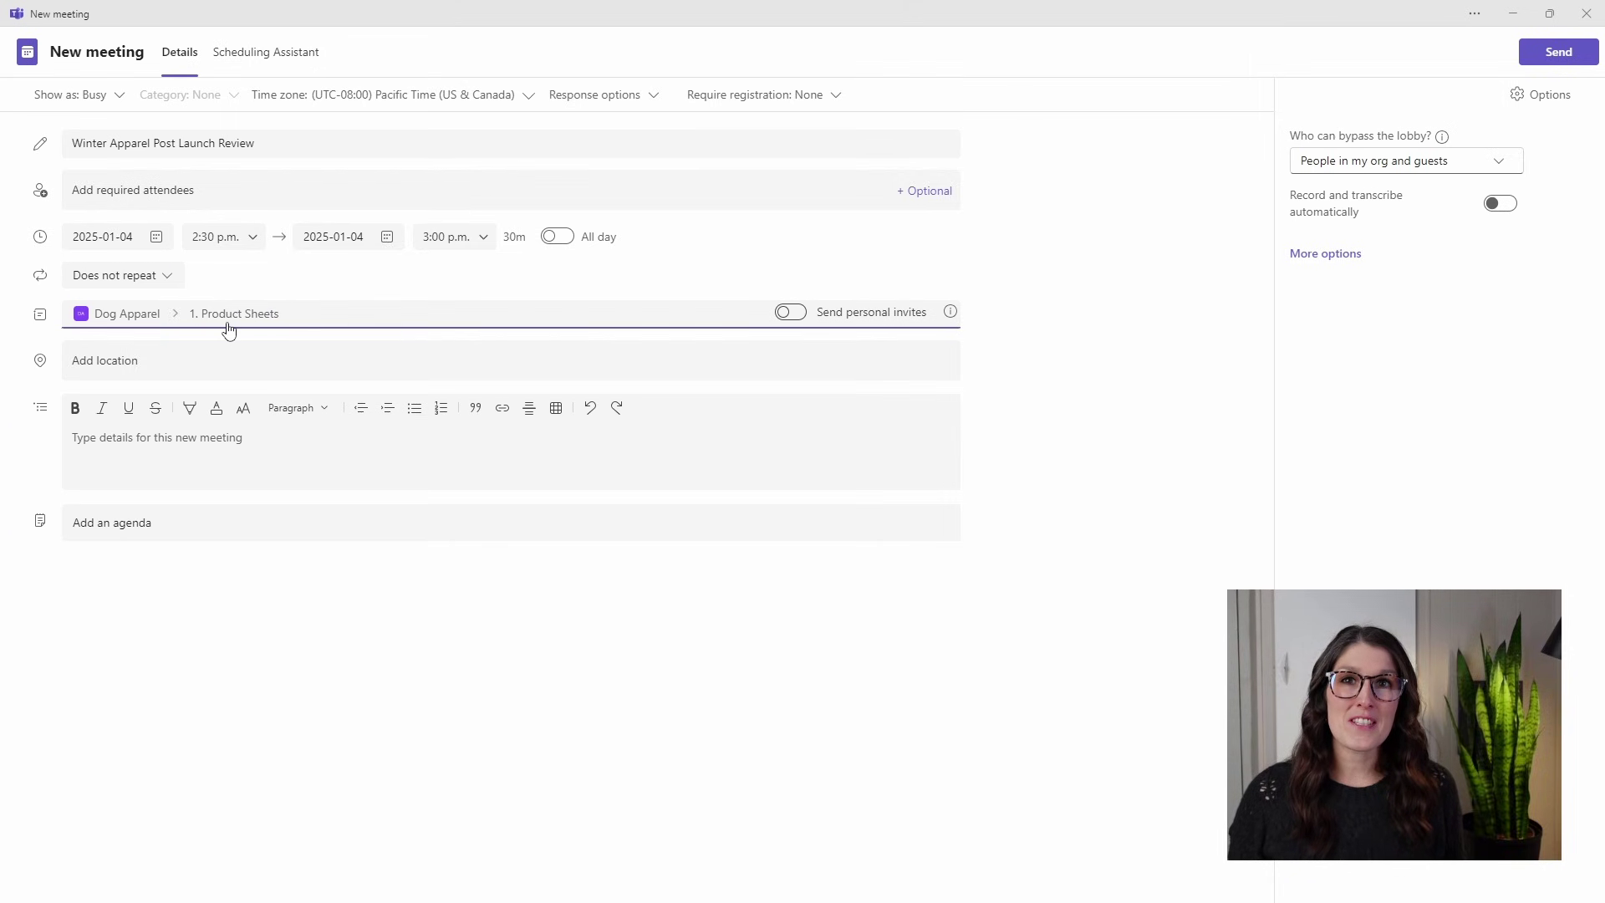
pyautogui.click(799, 312)
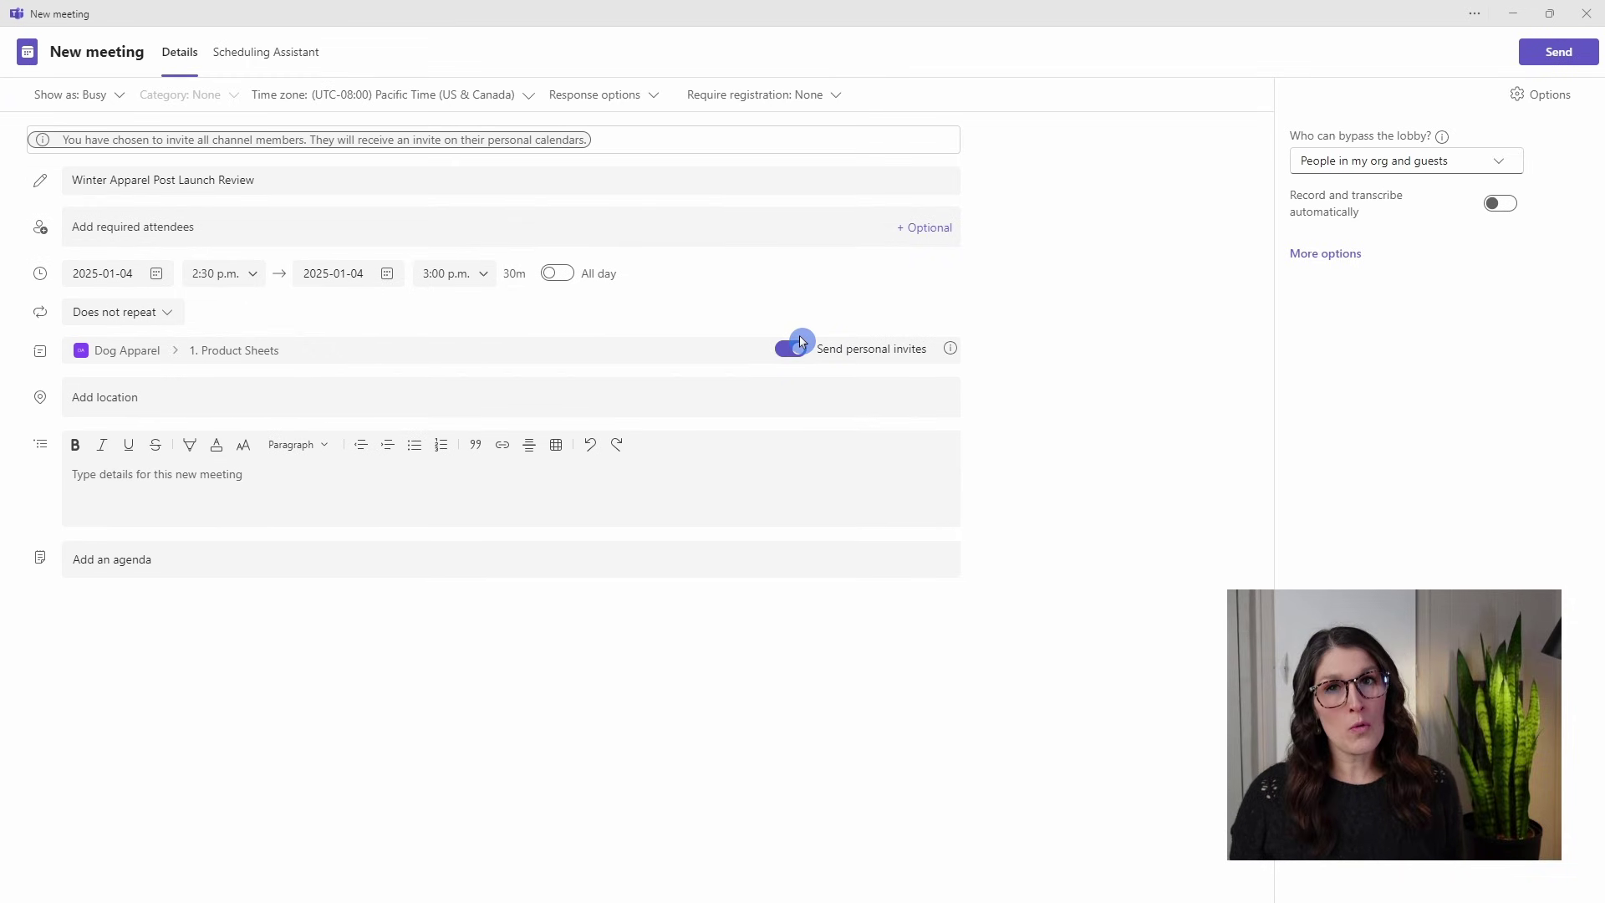
# Switch personal invites back off and add an Optional attendees line.
pyautogui.click(794, 350)
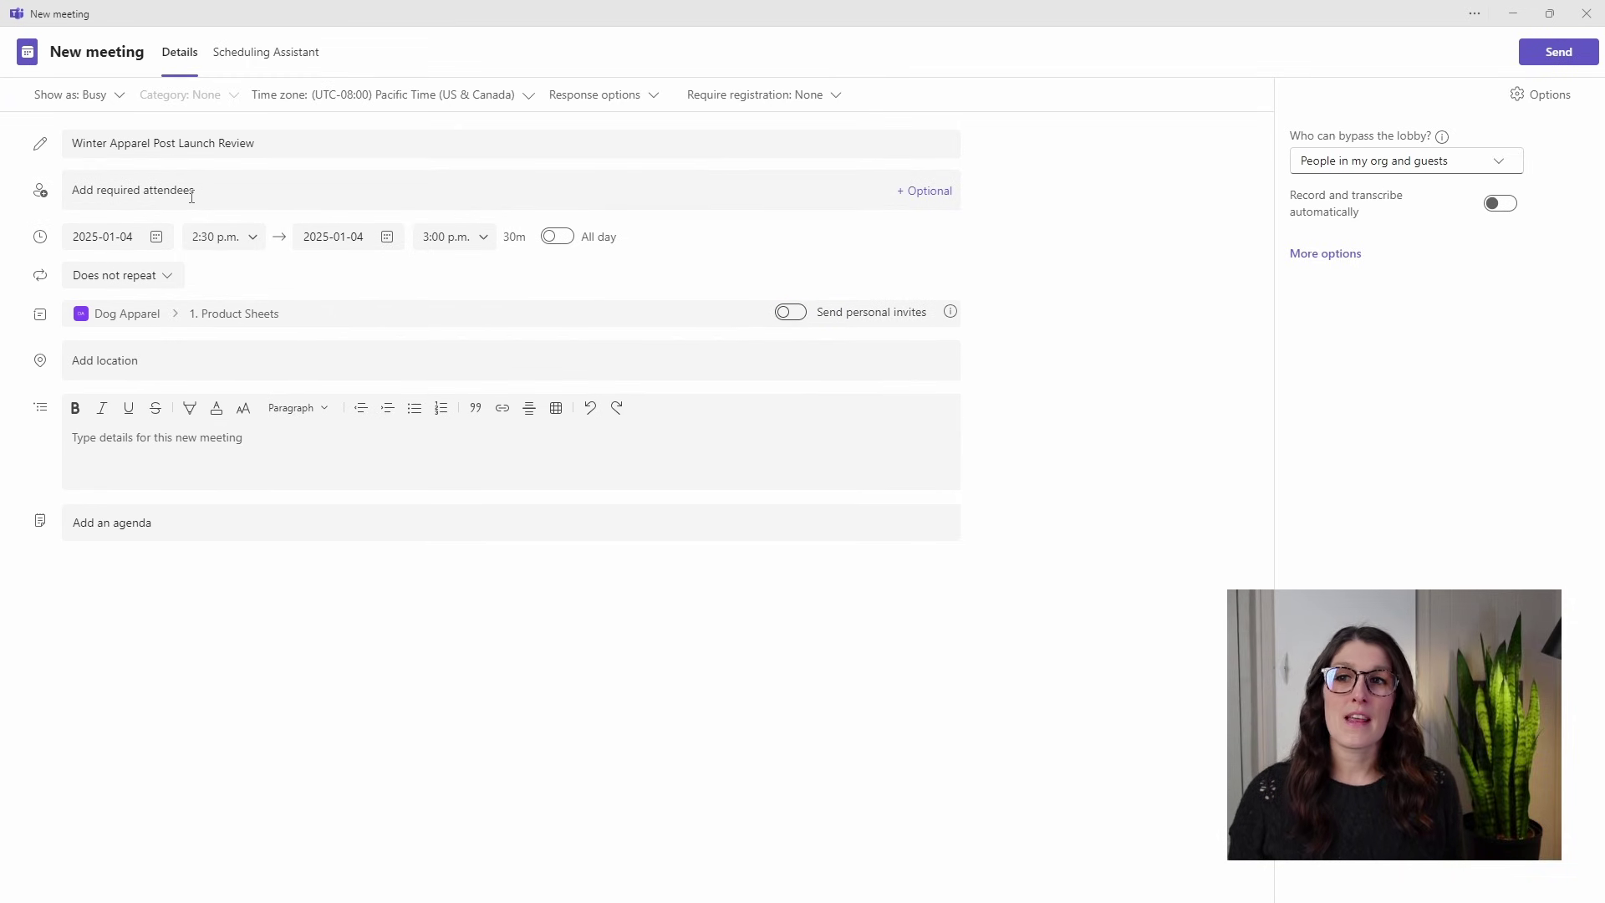
pyautogui.click(223, 190)
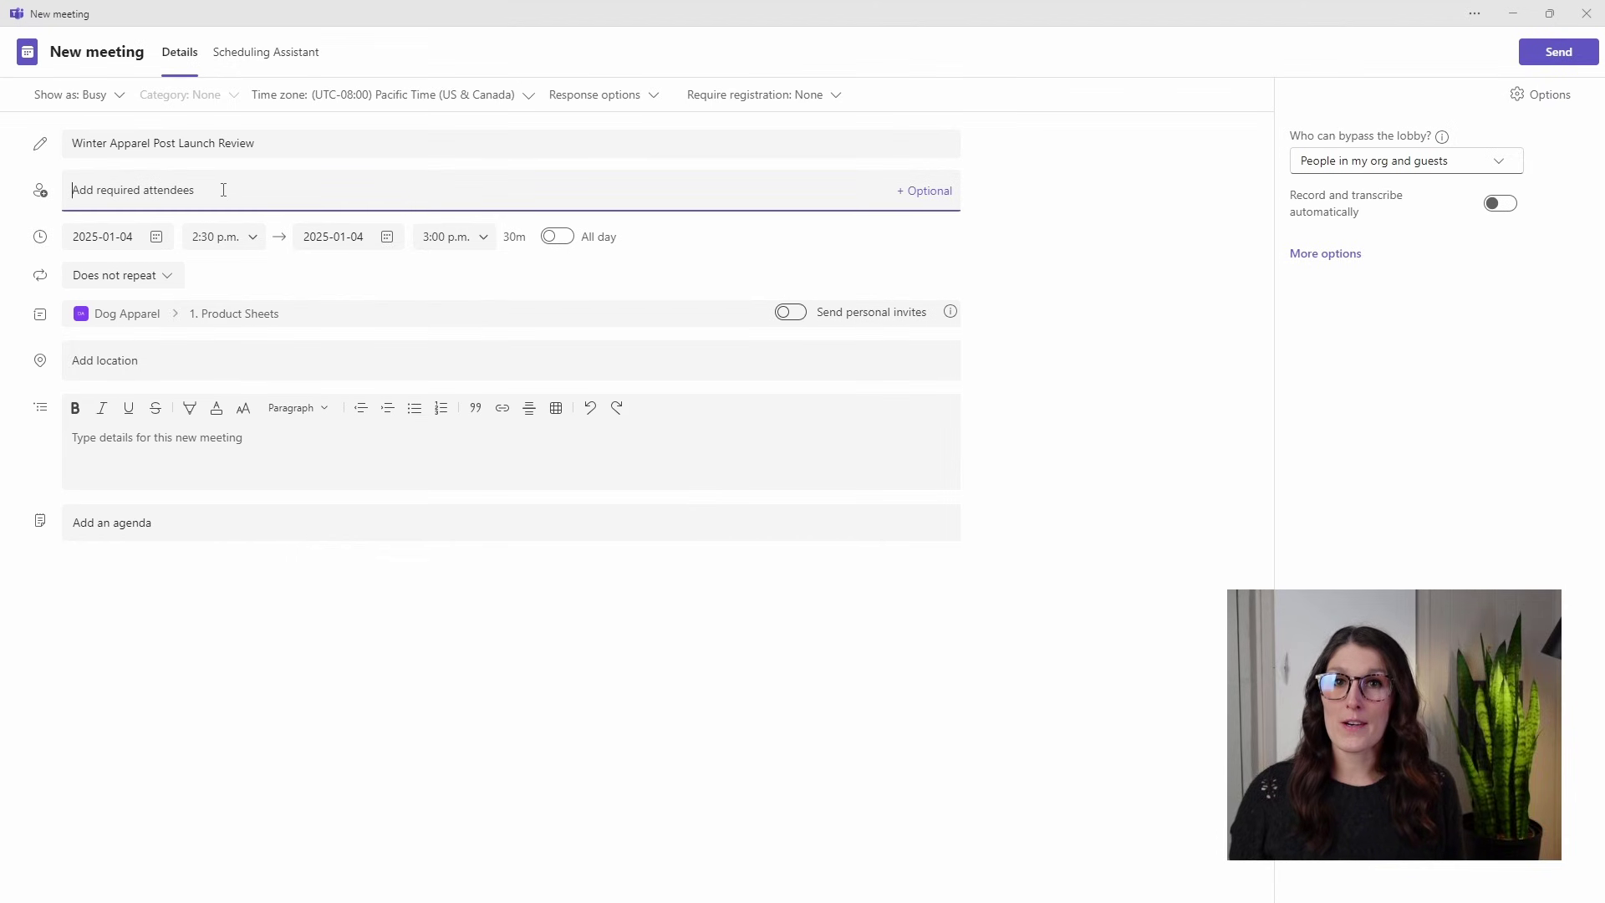
pyautogui.click(201, 214)
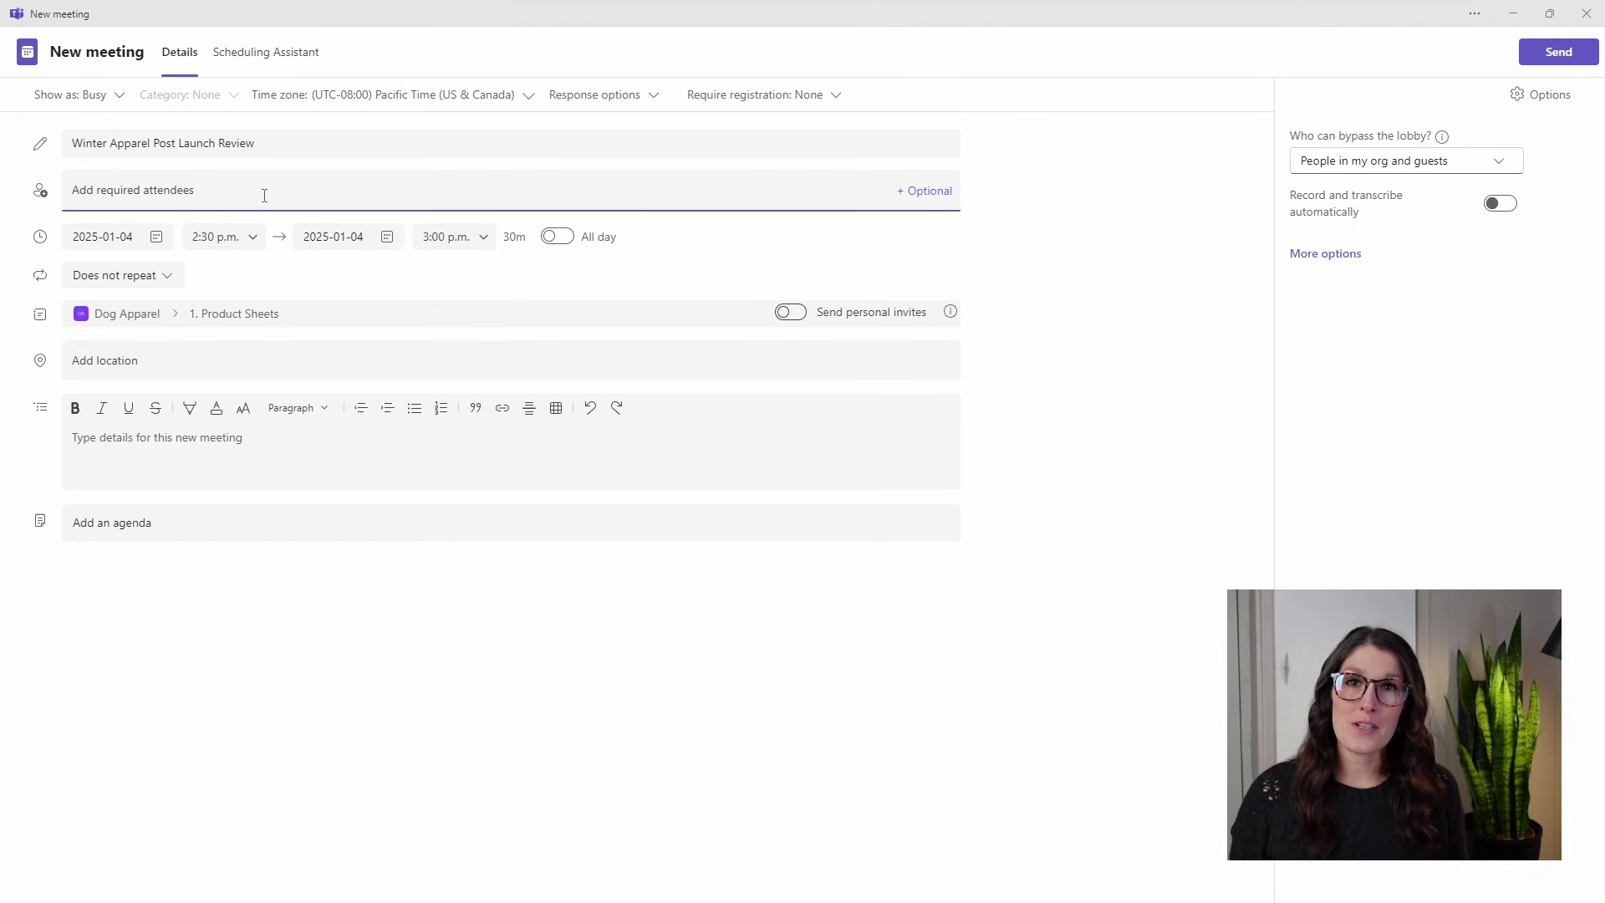
pyautogui.click(918, 192)
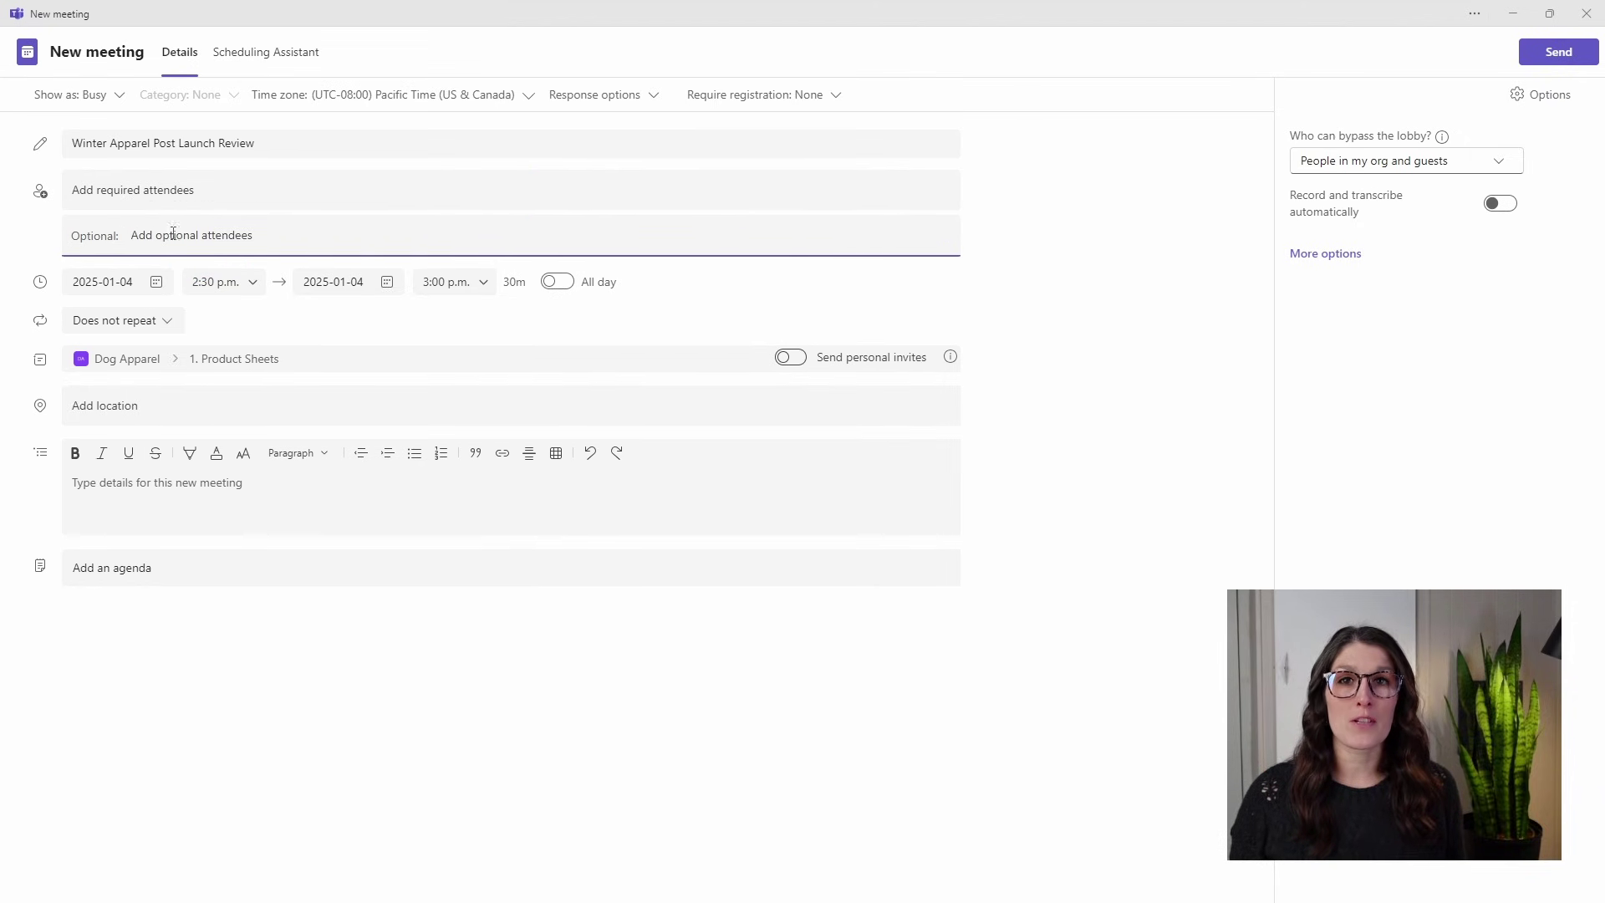
# Type the colleague's name in Required attendees and add the suggested person.
pyautogui.click(266, 193)
pyautogui.write('mike')
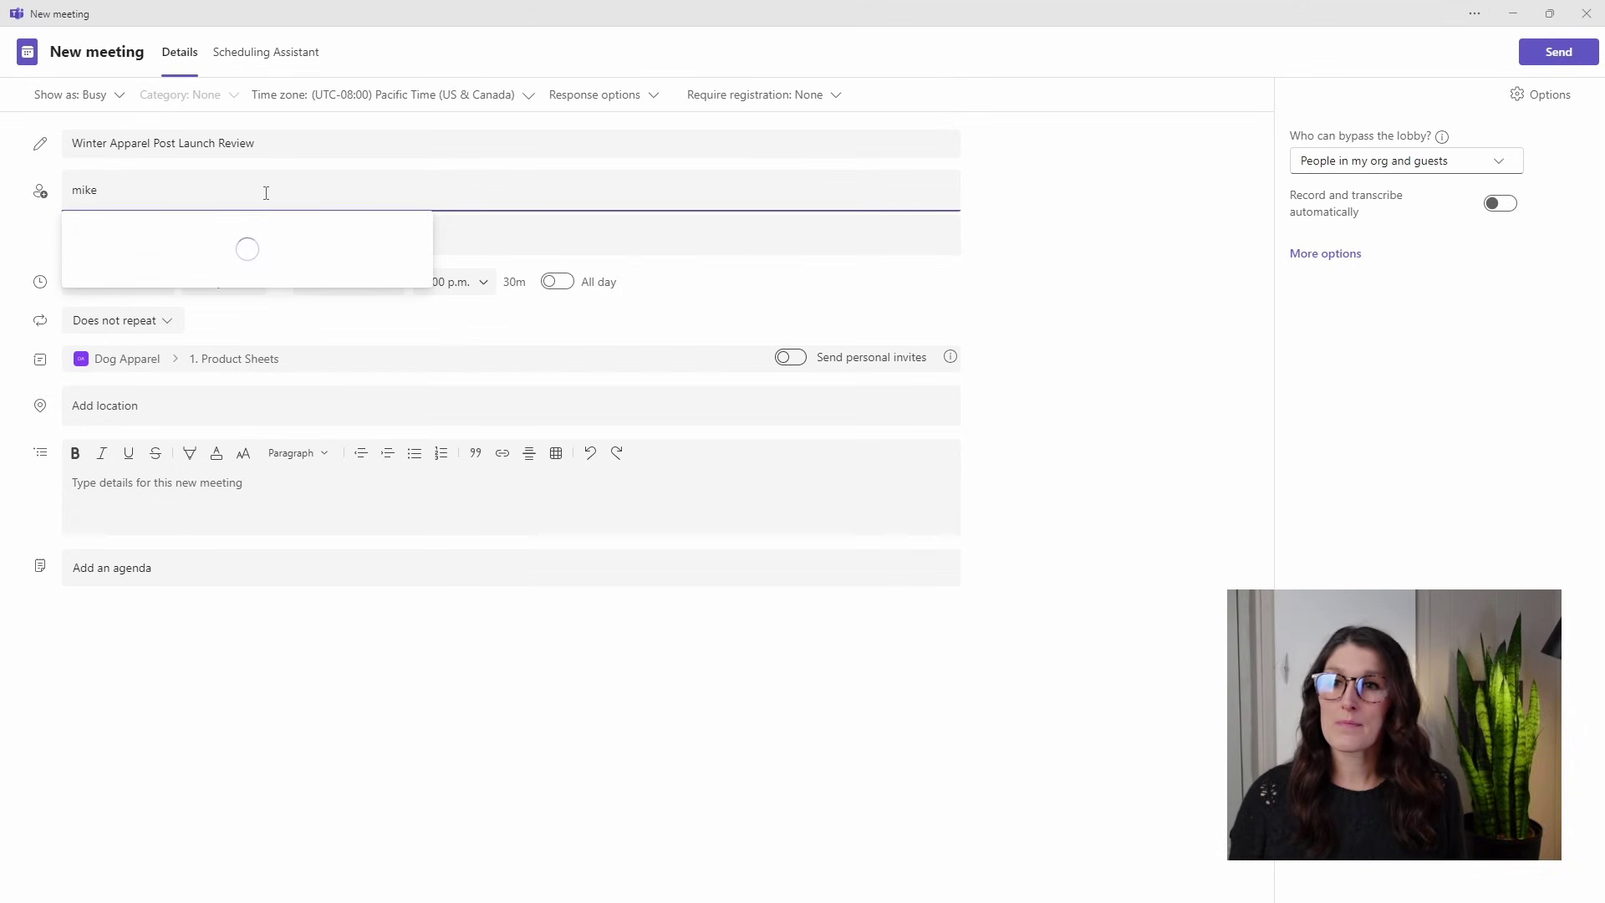
pyautogui.click(218, 241)
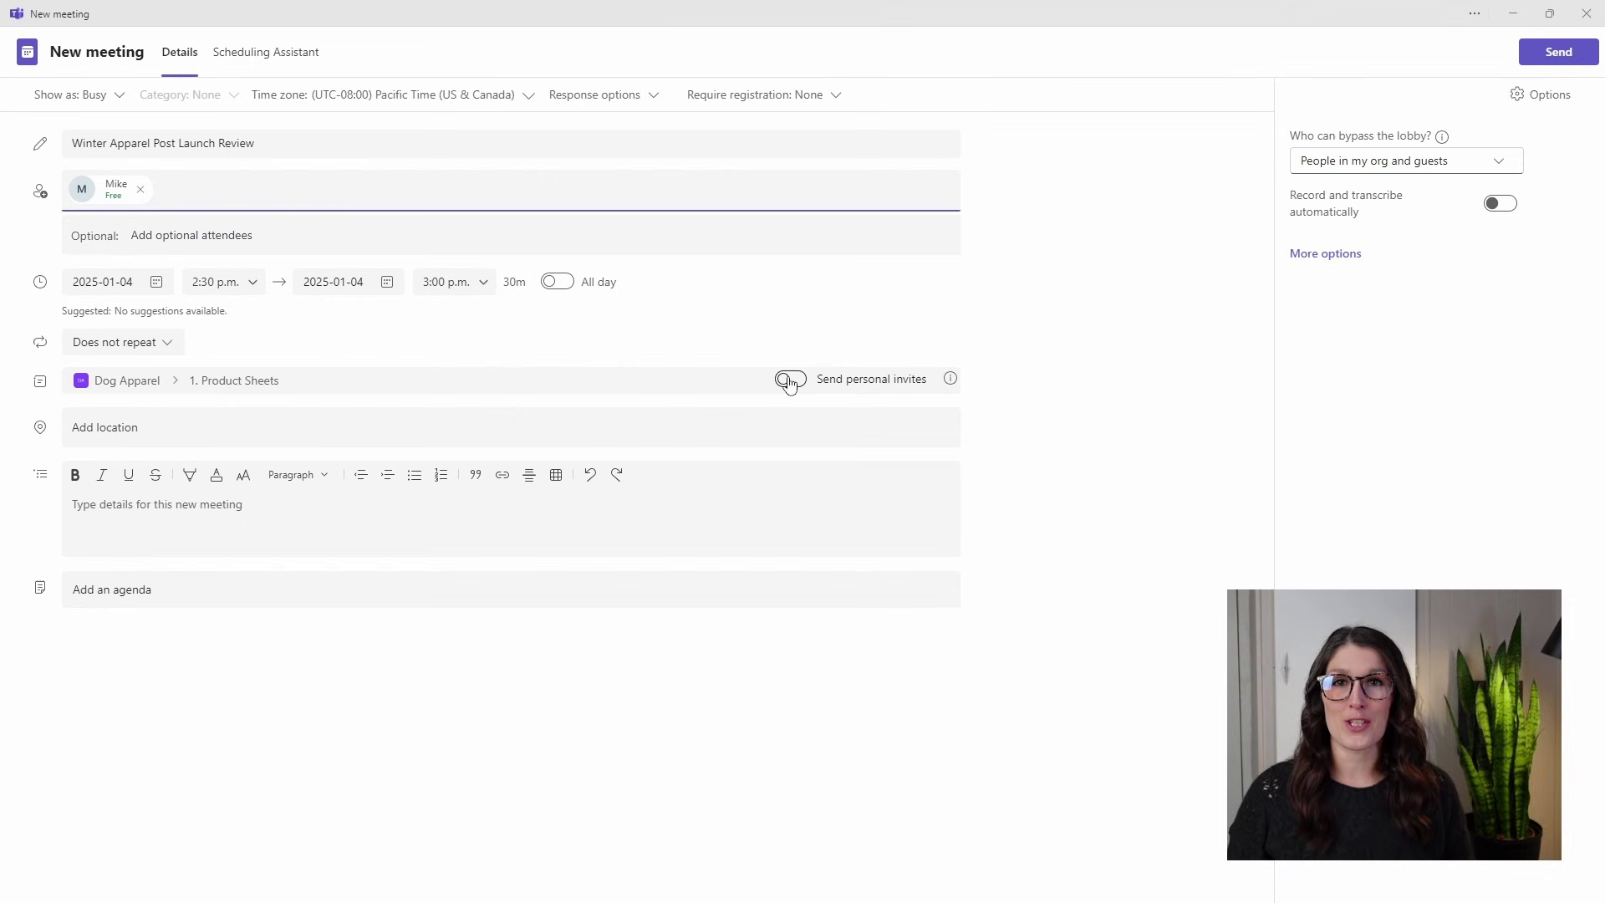
# Insert a Loop agenda component into the meeting and scroll through the form.
pyautogui.click(447, 573)
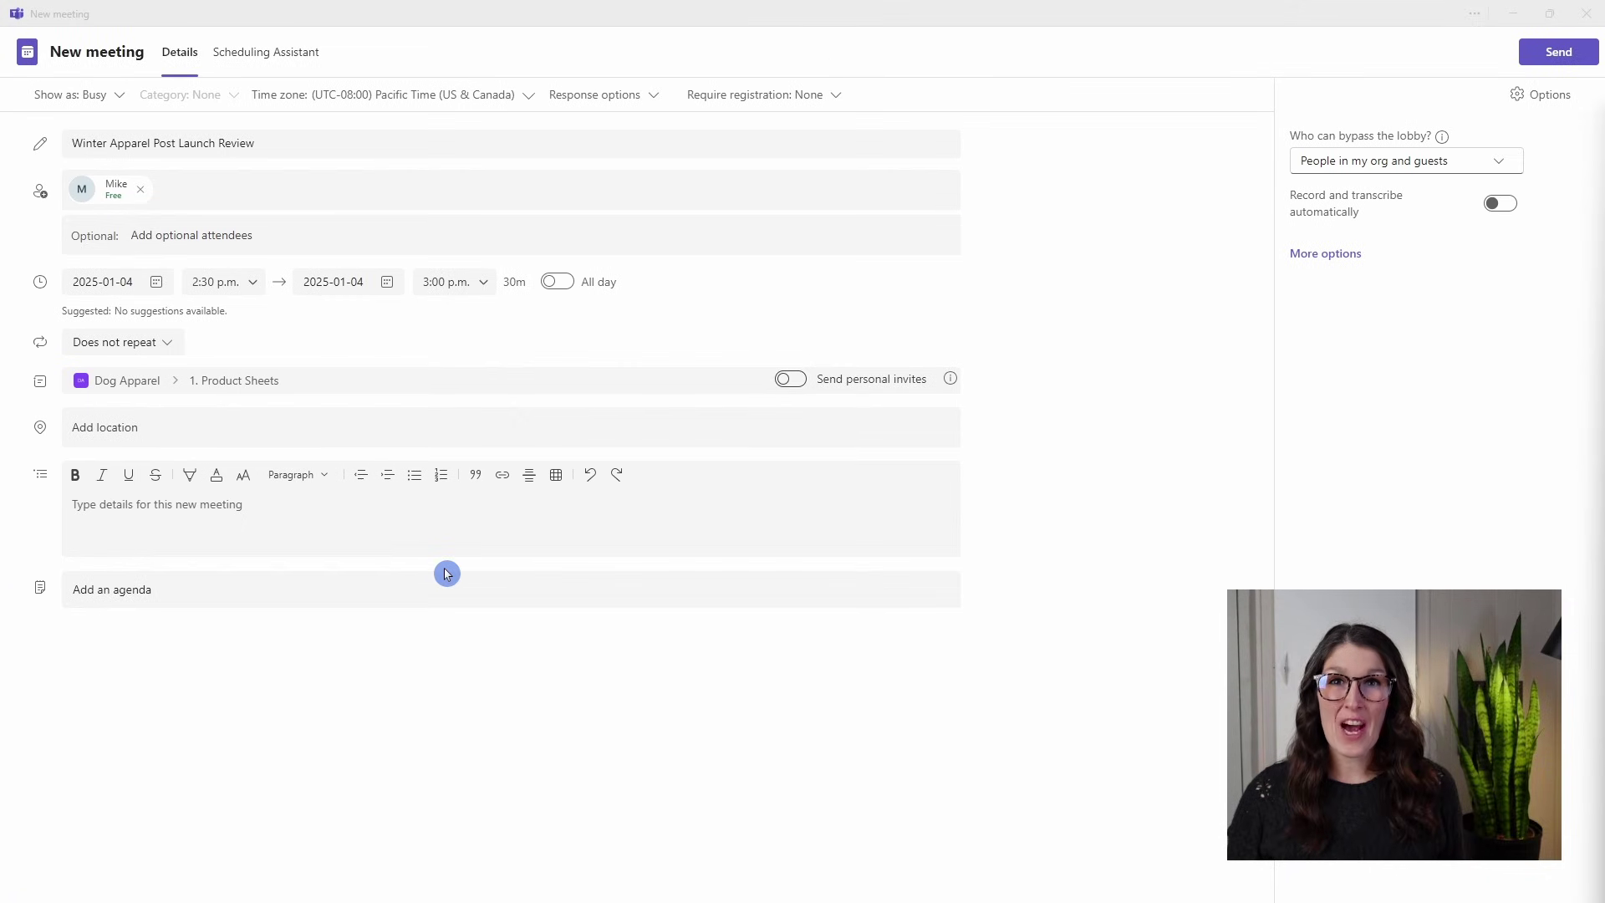
pyautogui.click(380, 586)
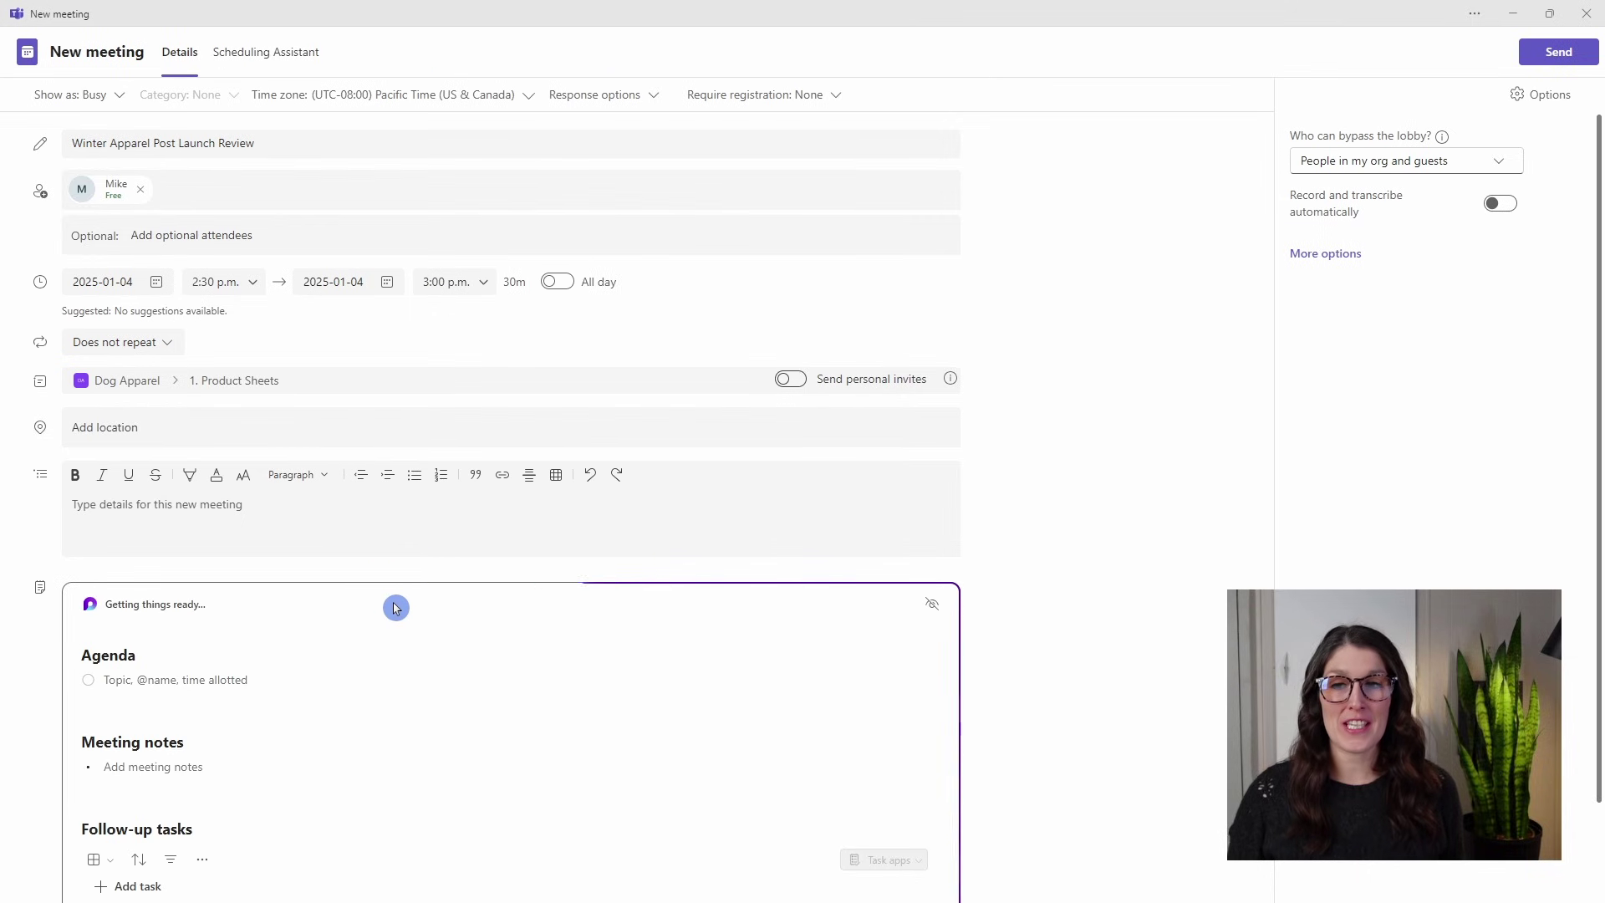
pyautogui.scroll(-2, 1175, 626)
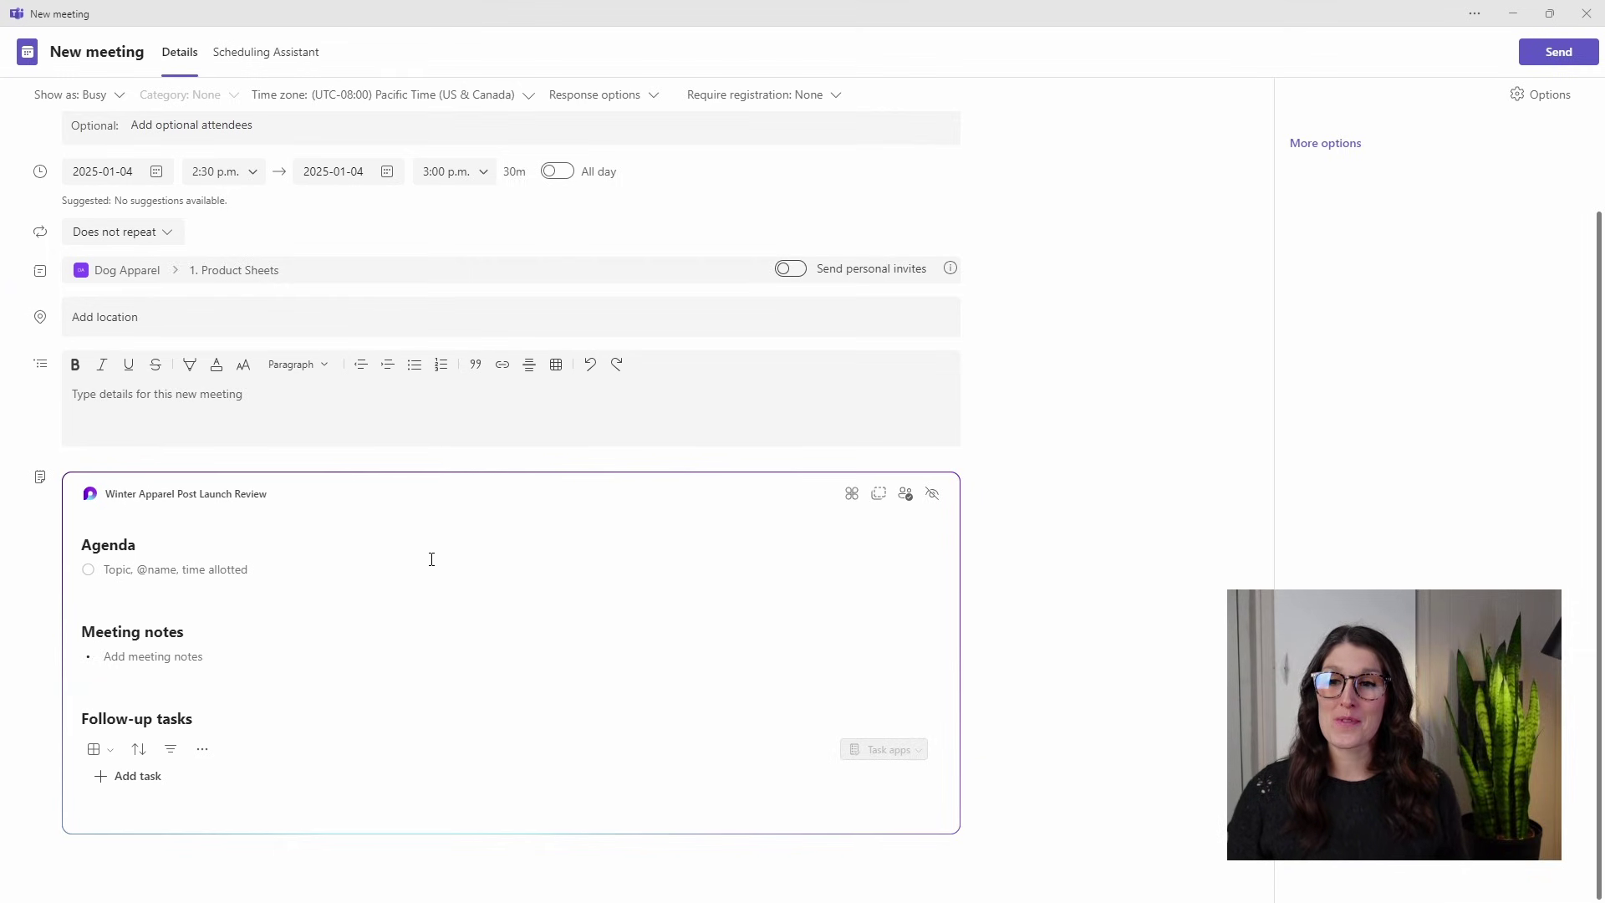
pyautogui.scroll(2, 373, 626)
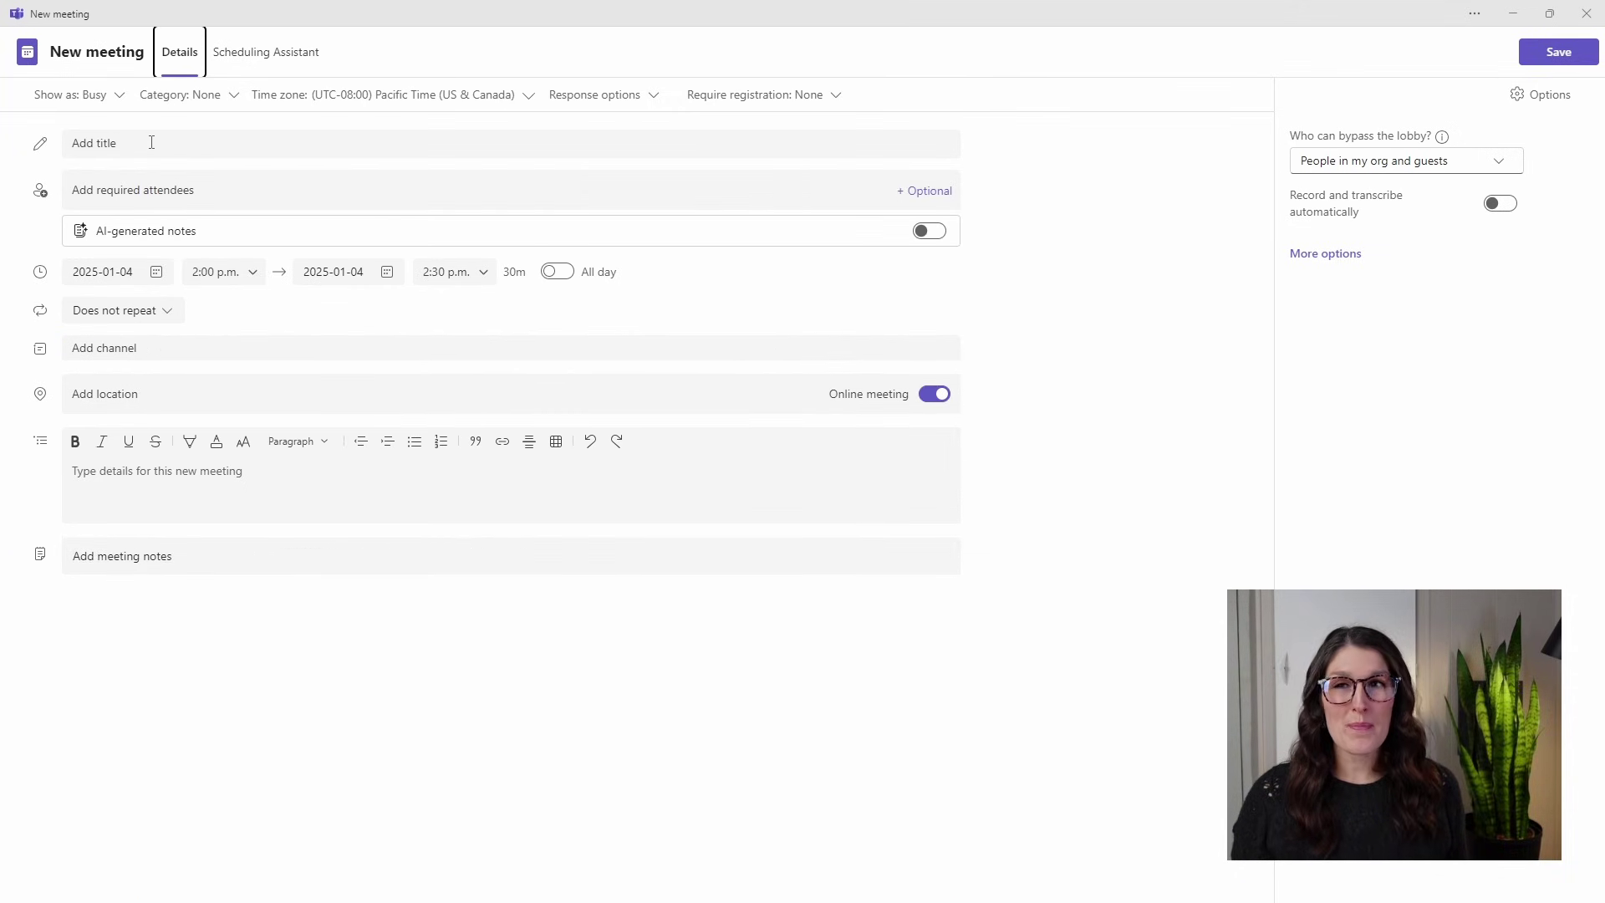
# Add a meeting notes component to the blank meeting form.
pyautogui.click(85, 142)
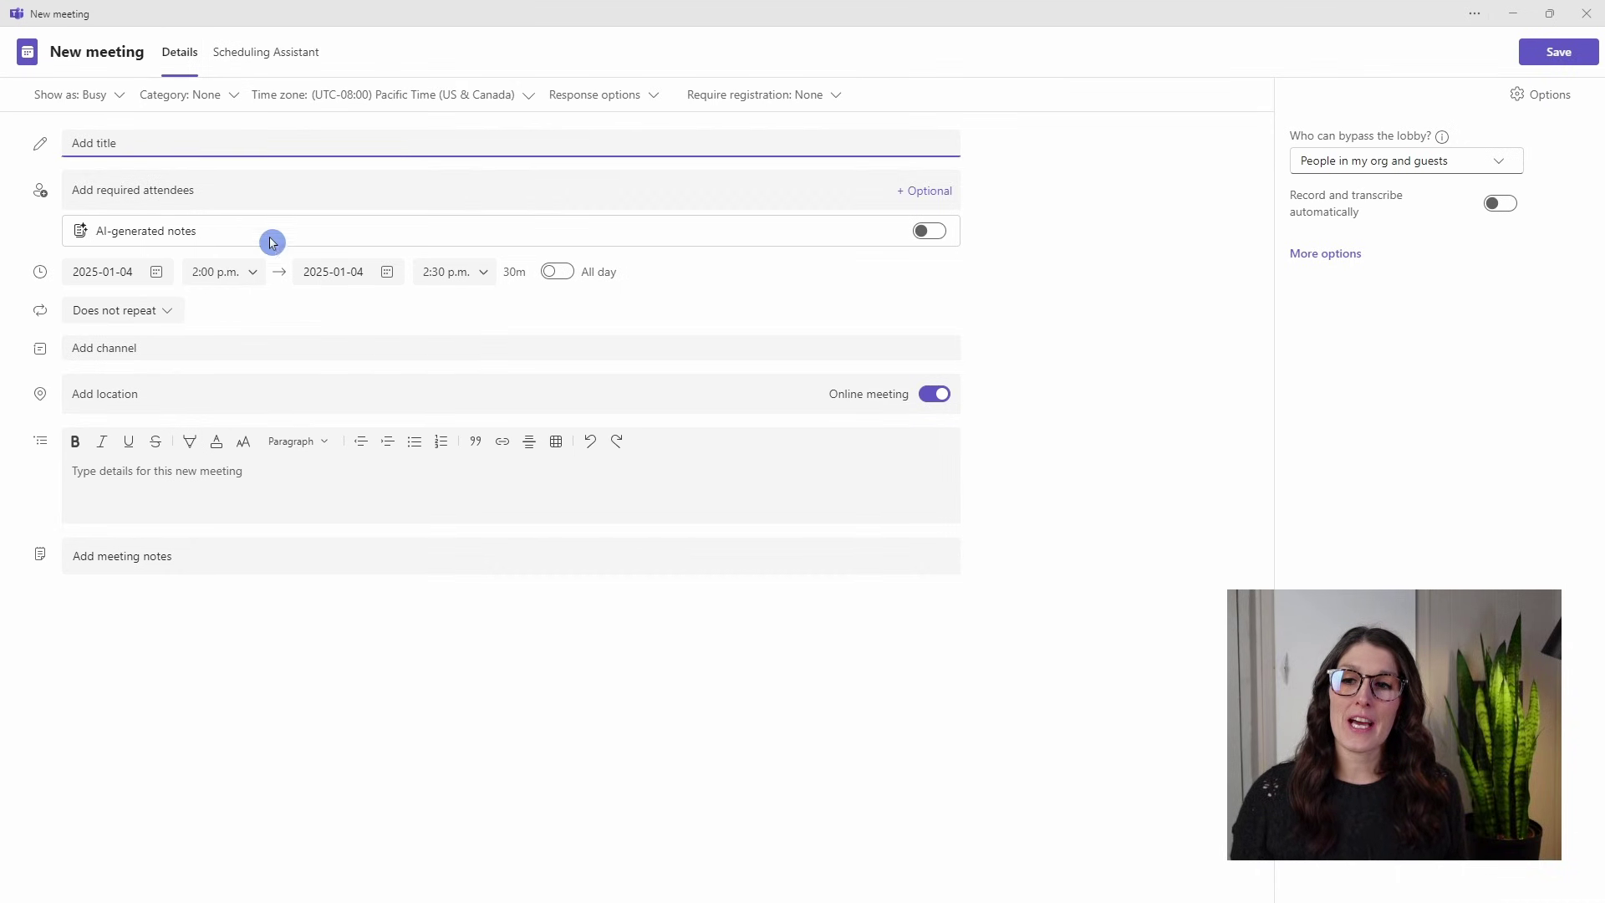
pyautogui.click(199, 557)
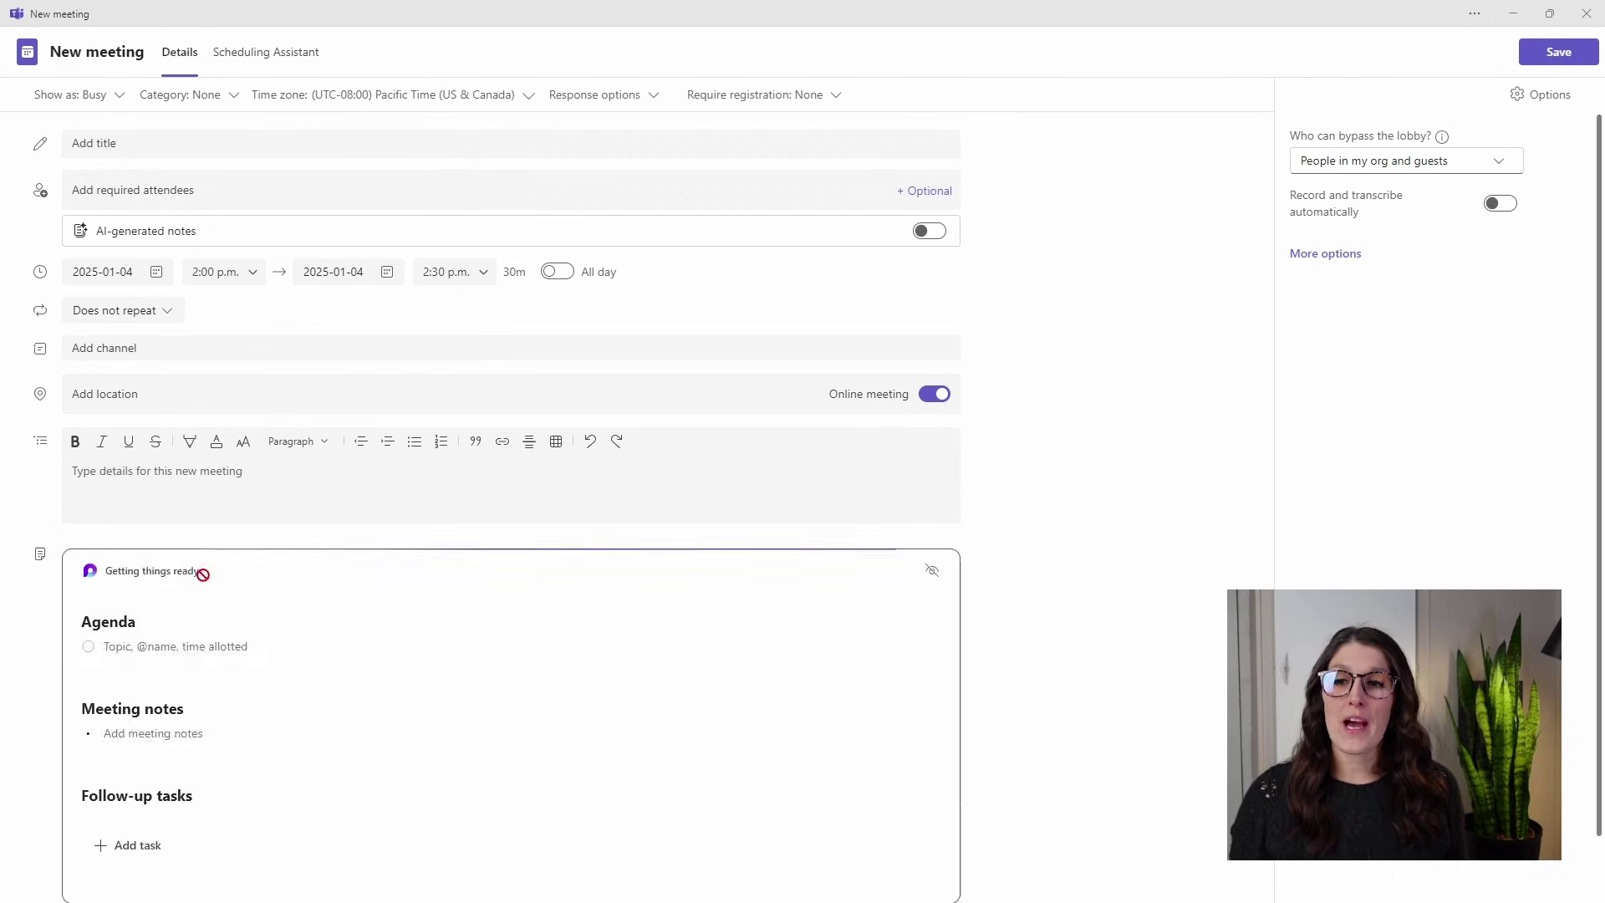
pyautogui.scroll(-1, 1004, 745)
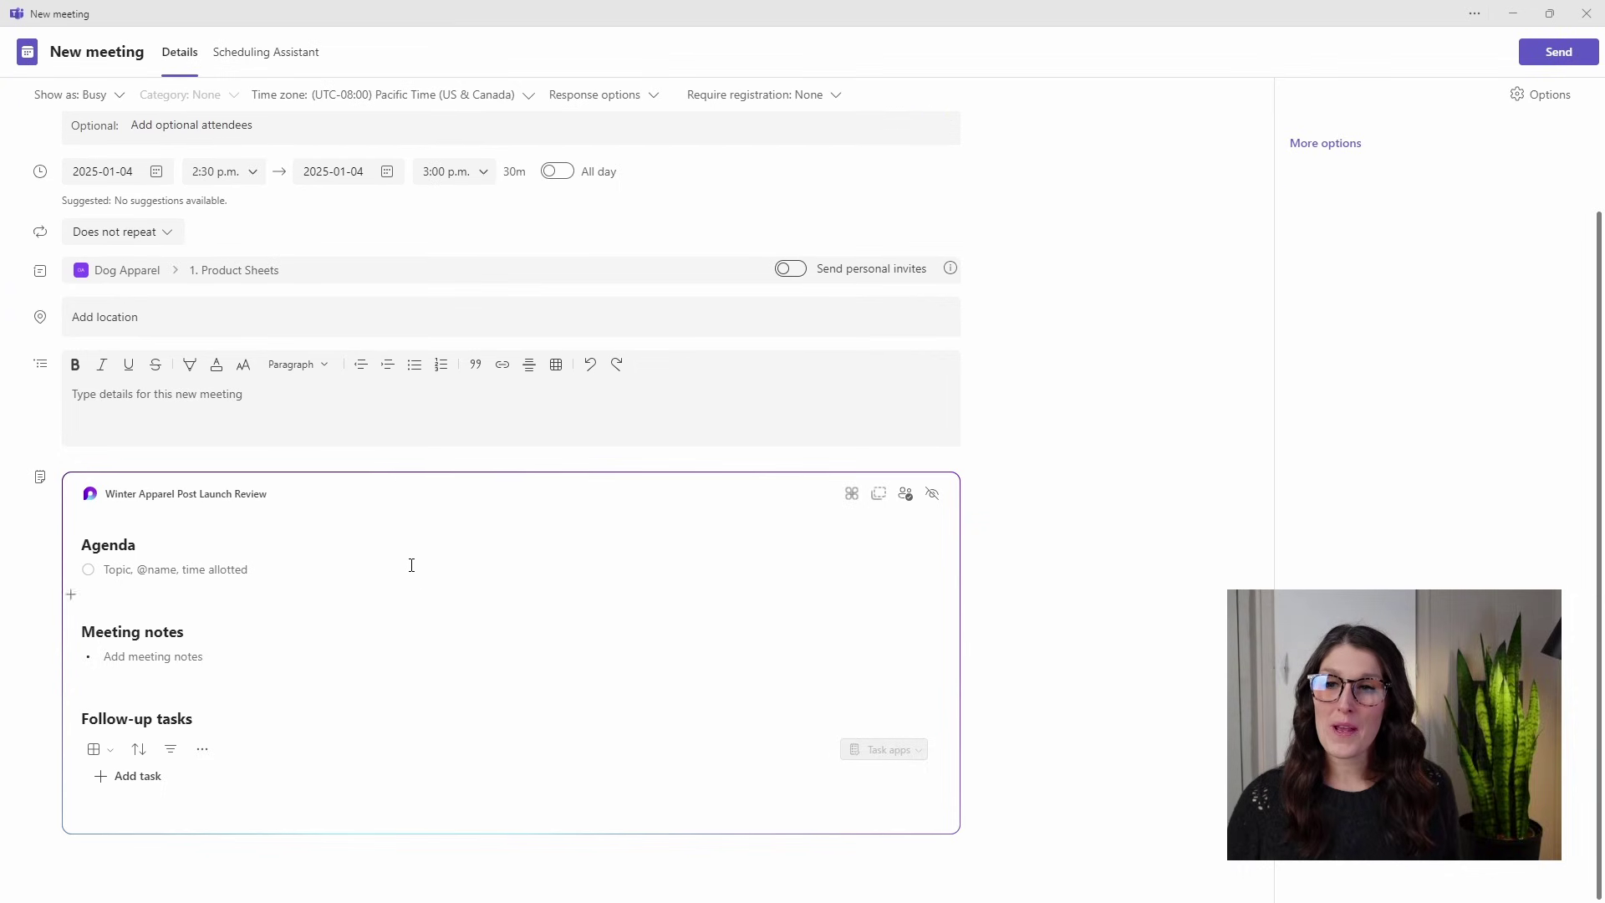
# Open the meeting notes page in the Loop app and go to the Agenda heading.
pyautogui.click(189, 494)
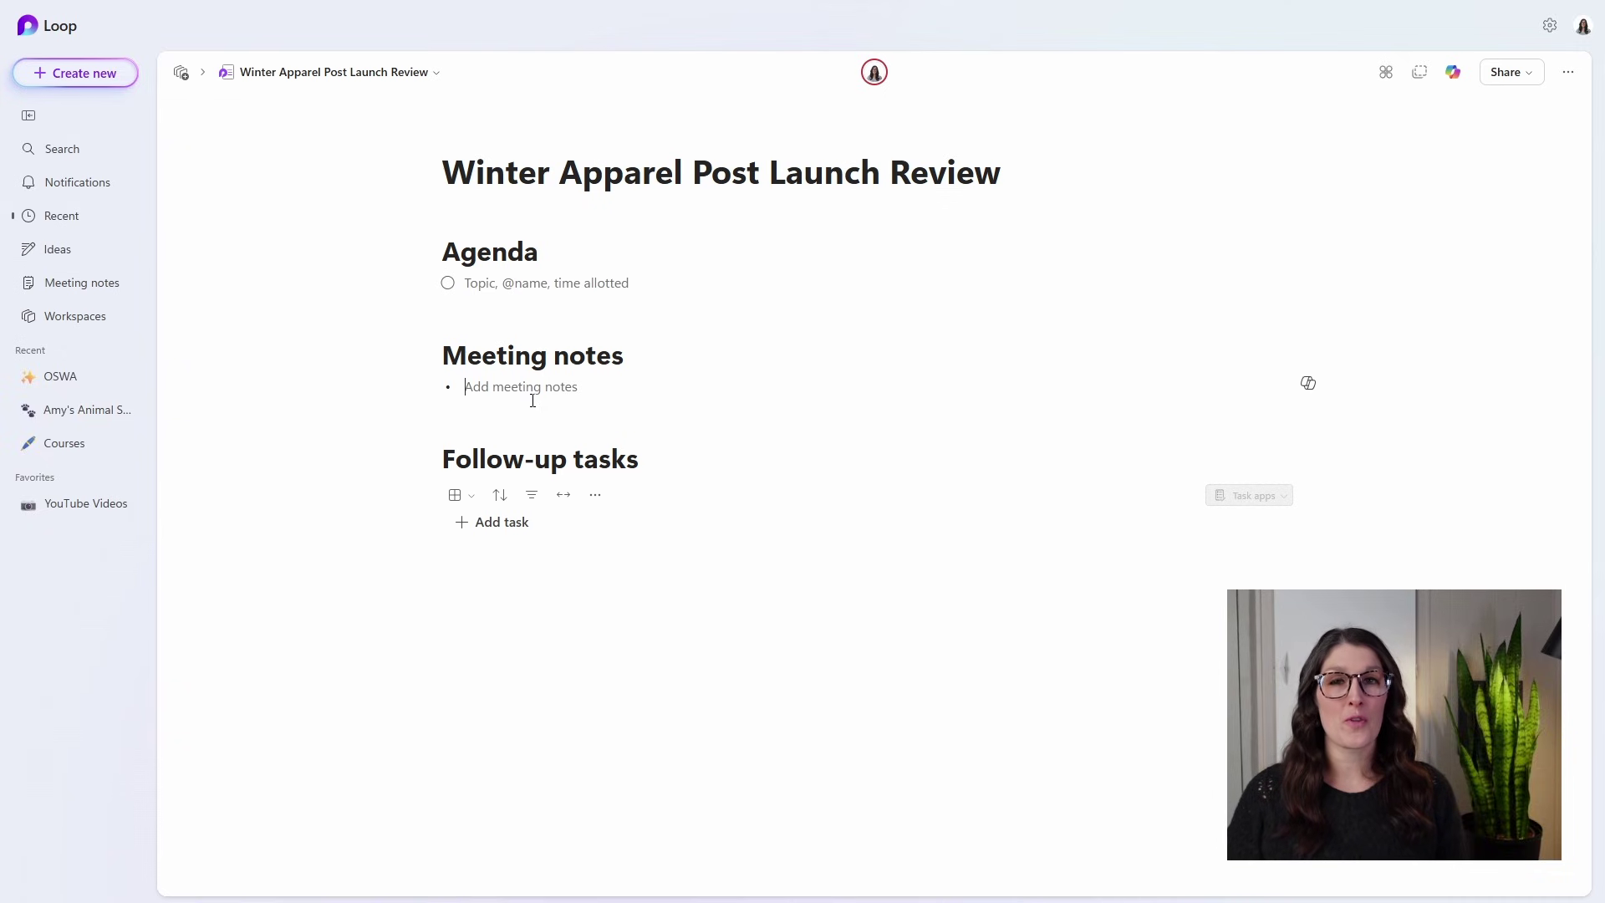
pyautogui.click(532, 400)
pyautogui.click(596, 259)
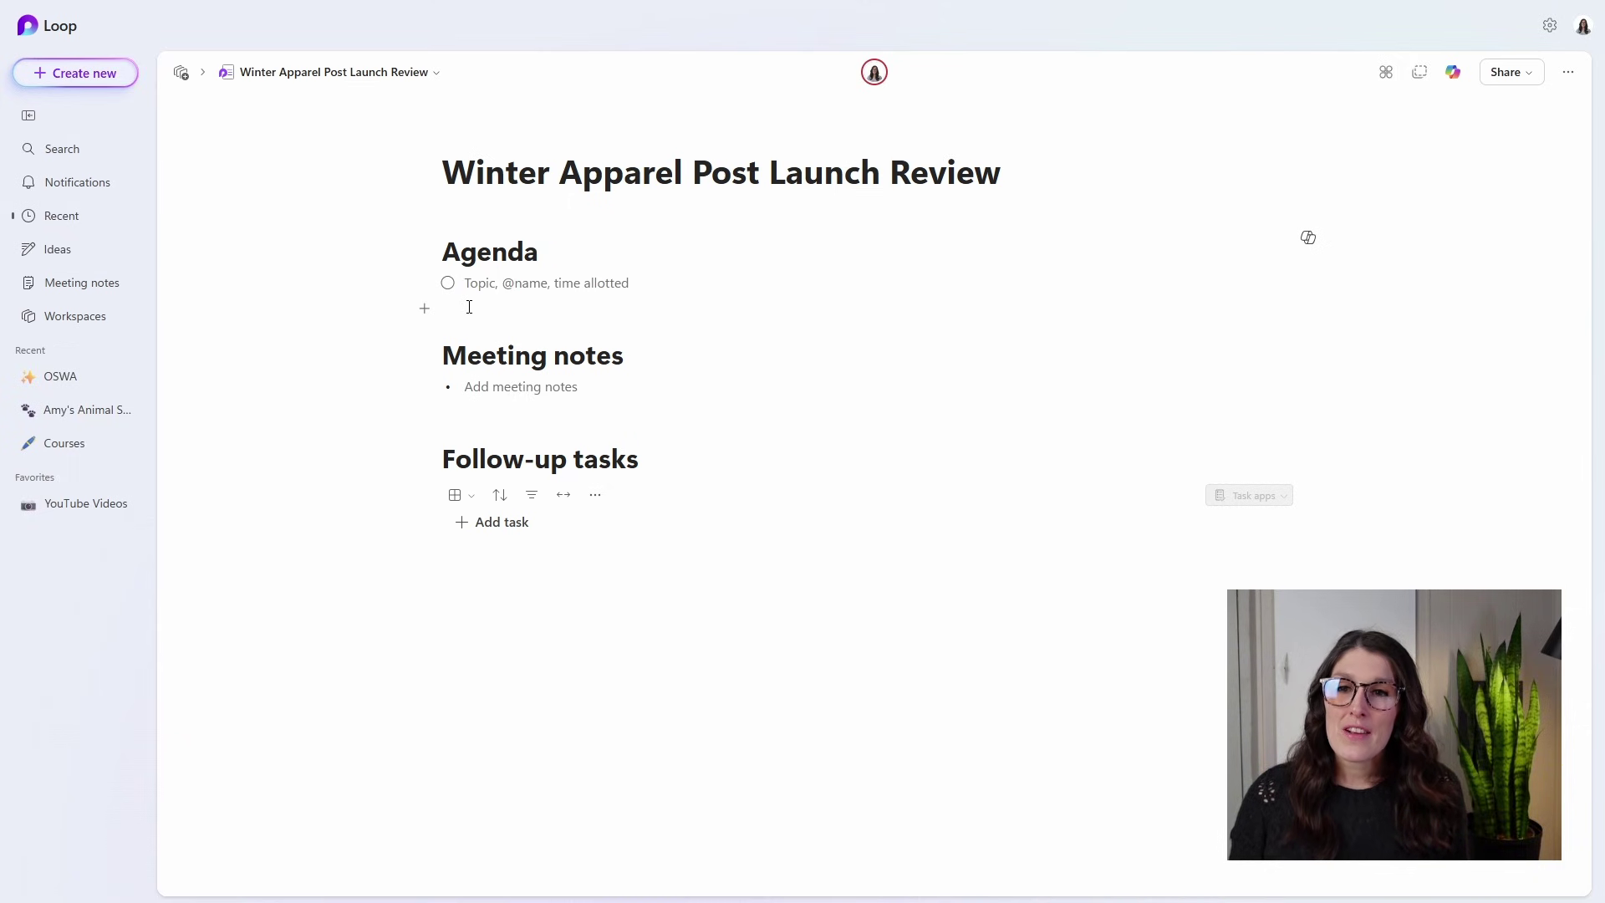
pyautogui.click(515, 282)
pyautogui.write('Product Pulse Introduction')
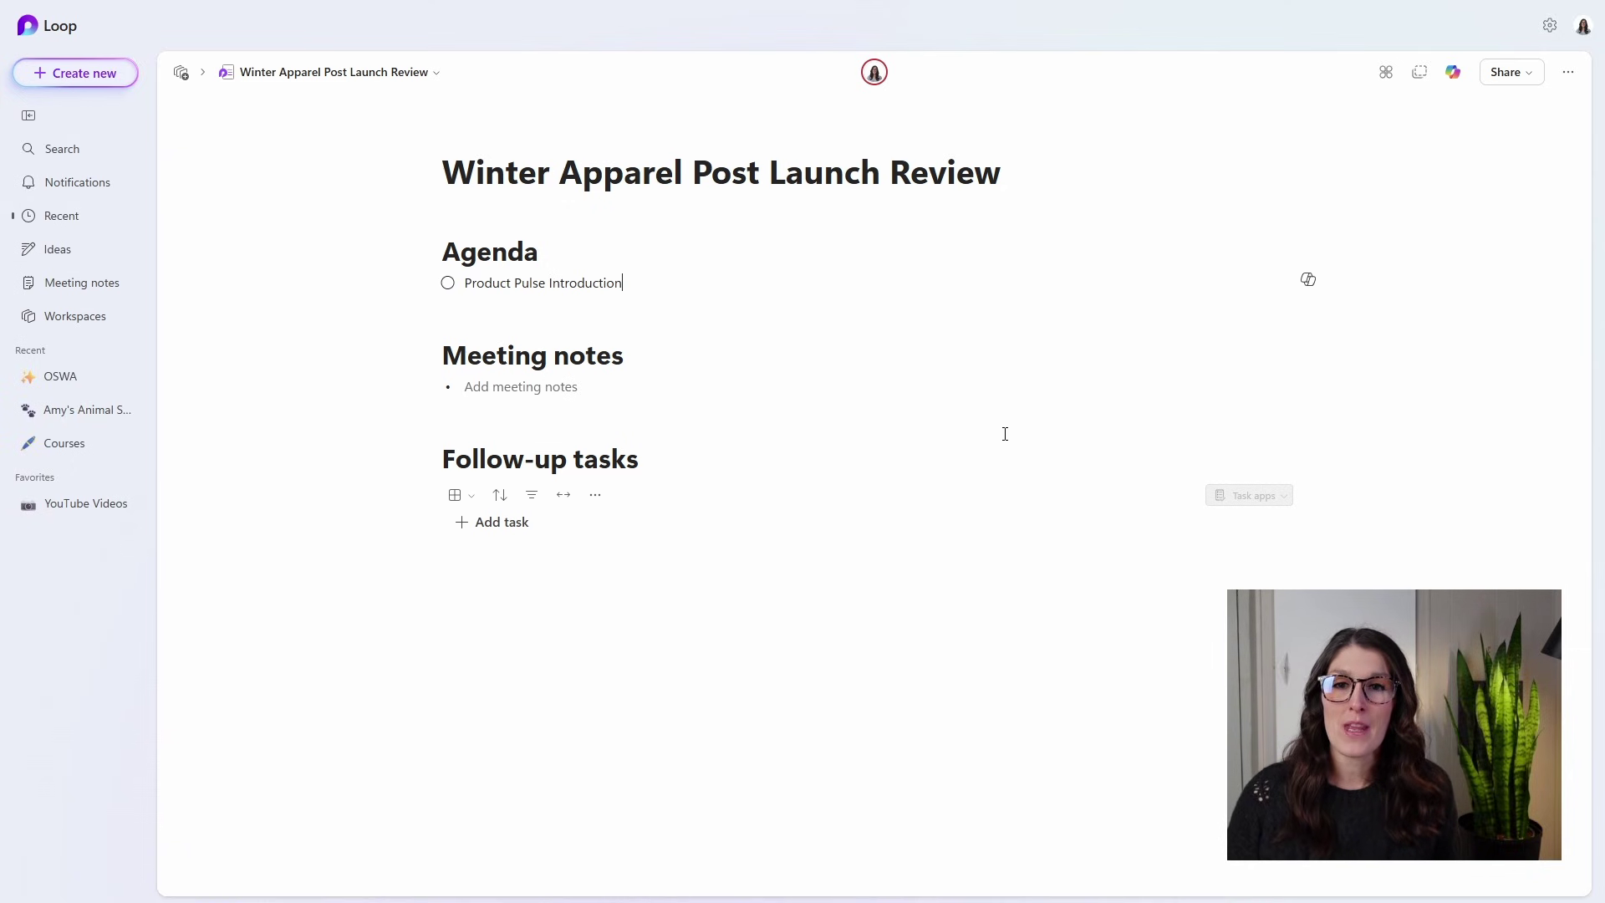
pyautogui.write(', @')
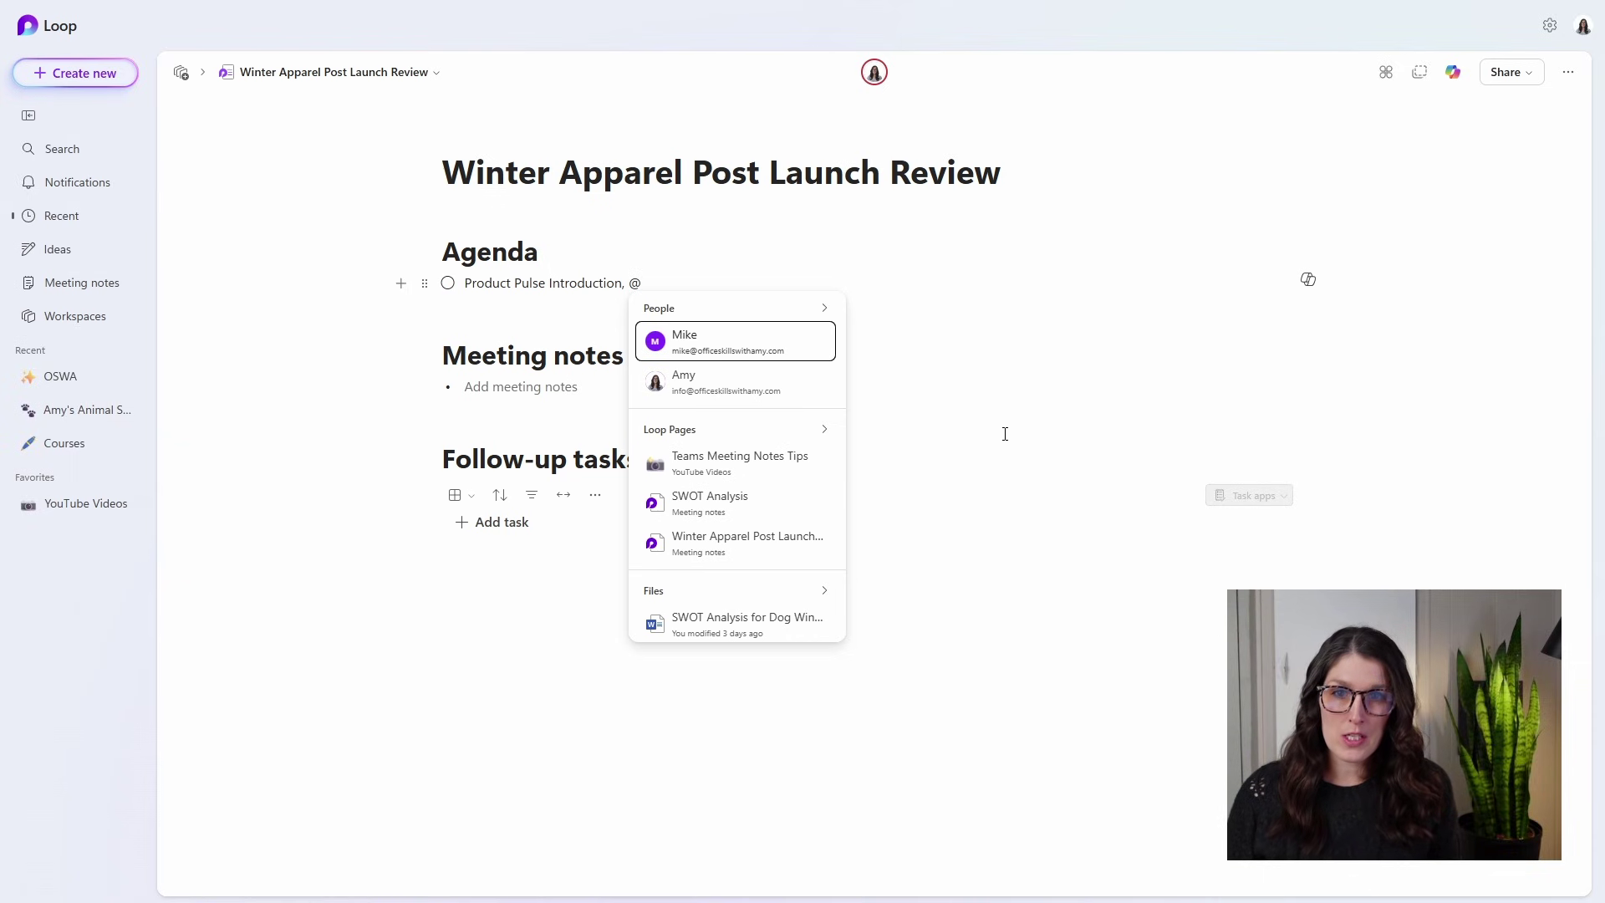
pyautogui.write('mike')
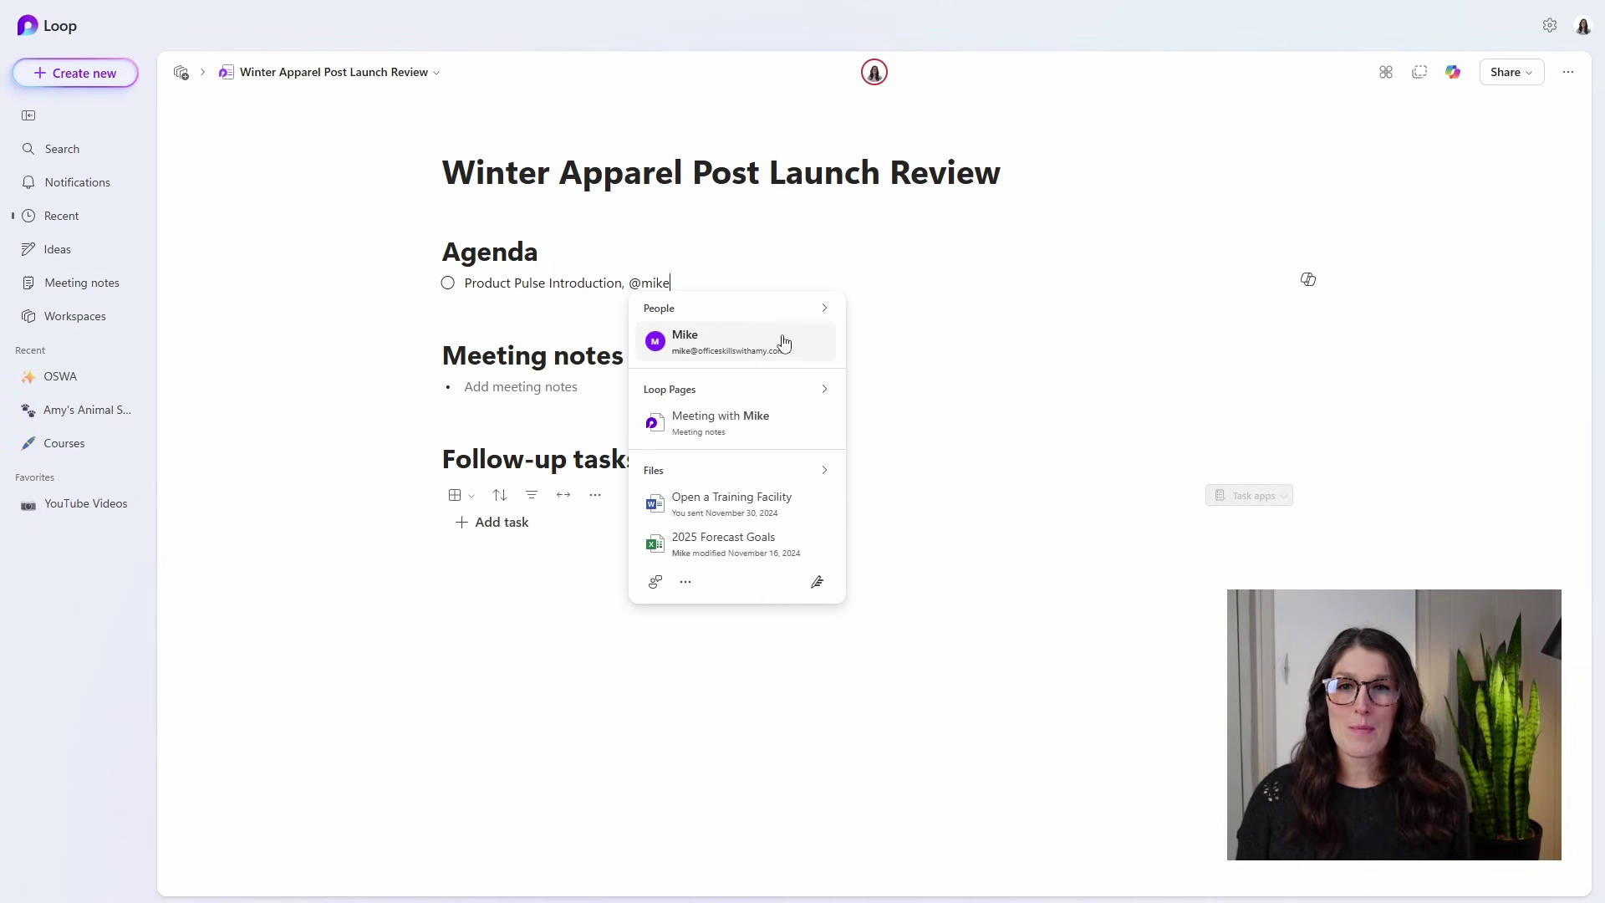
pyautogui.click(781, 343)
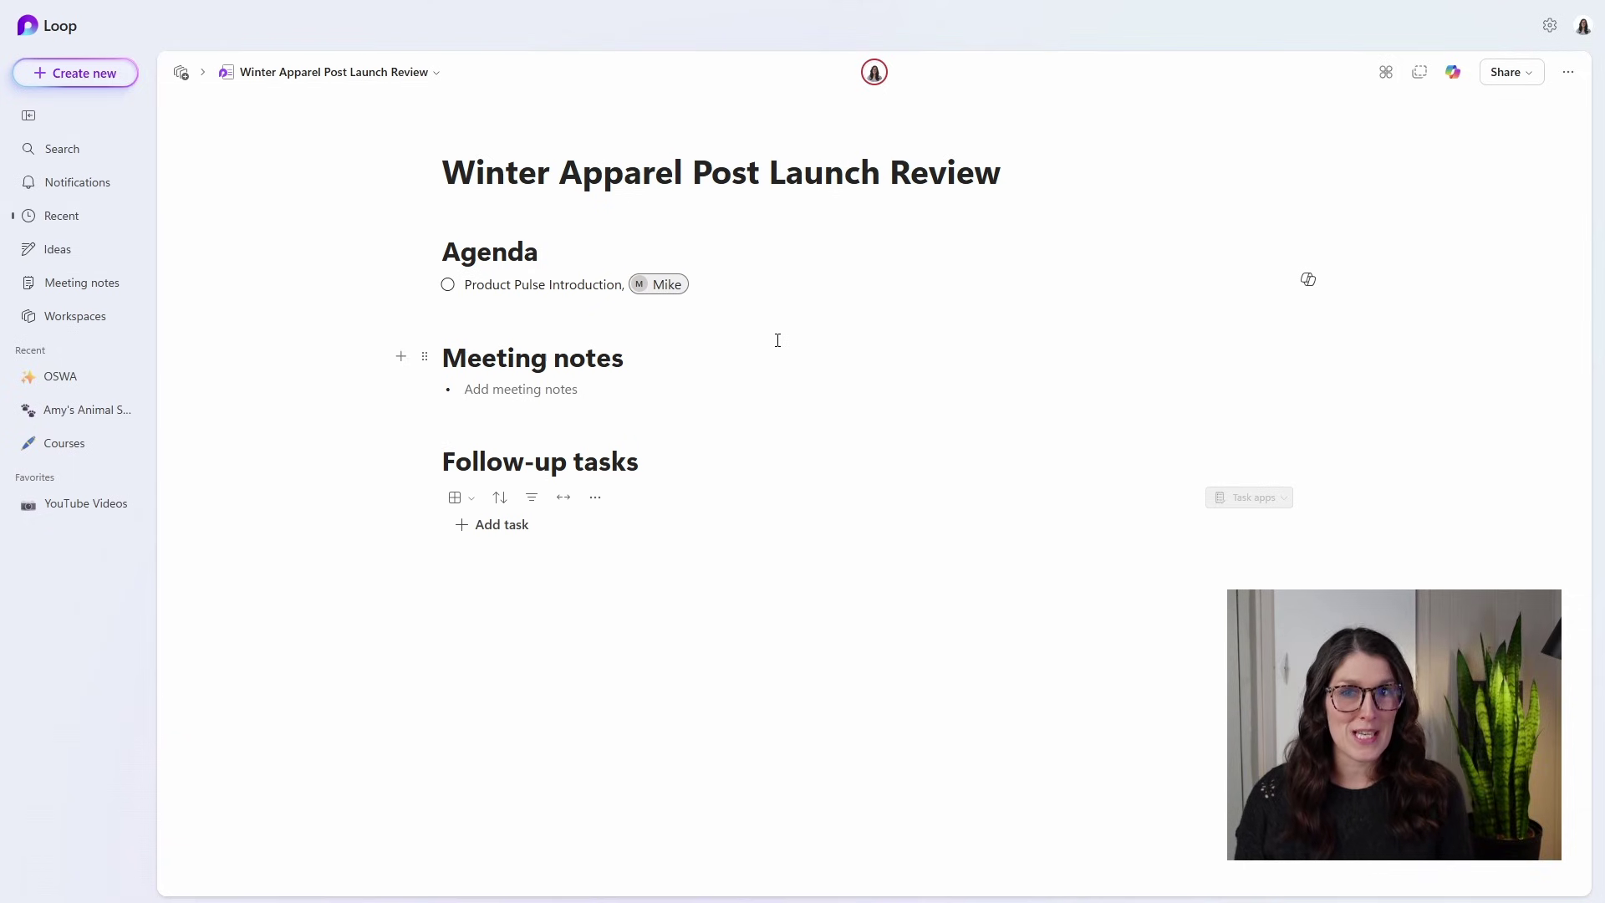
pyautogui.write(', 15 mi')
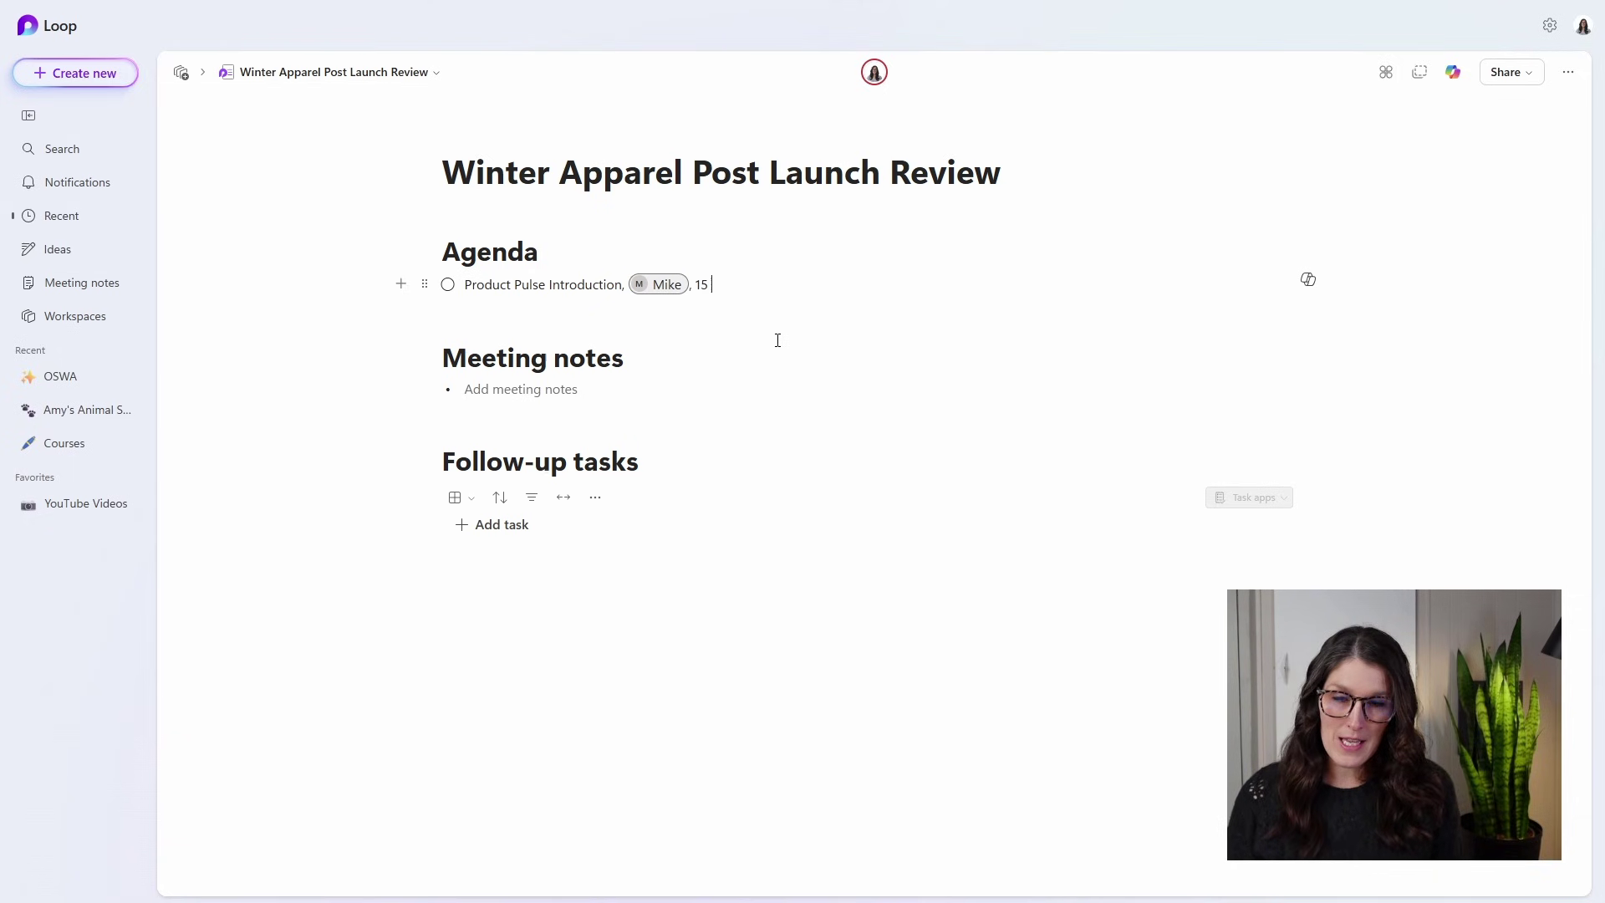
pyautogui.write('ns')
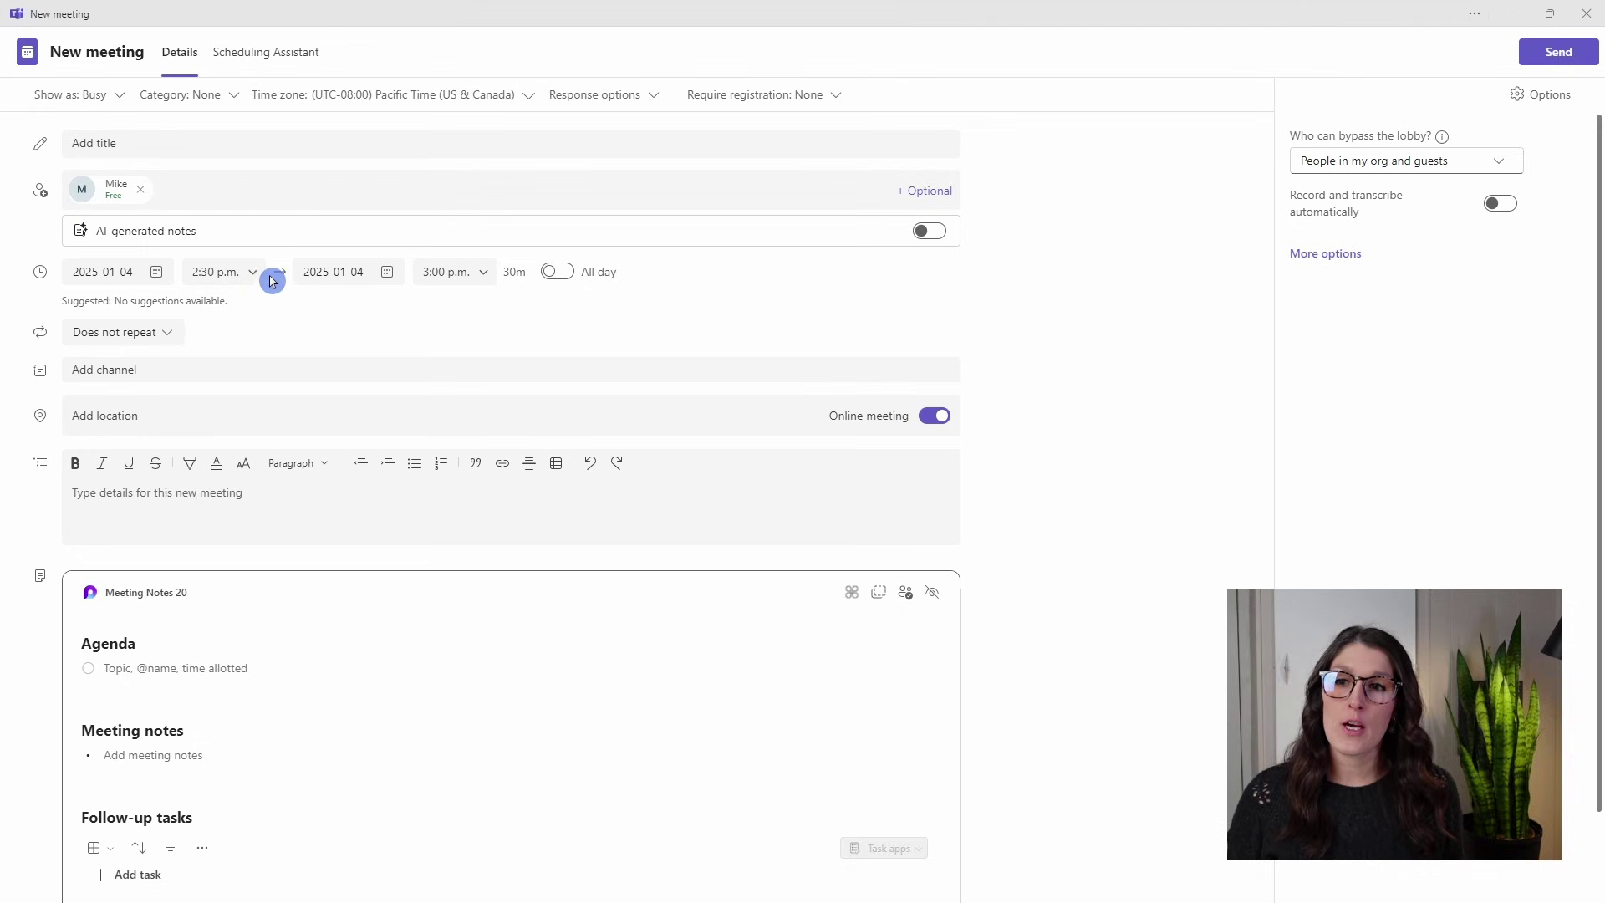
pyautogui.click(187, 370)
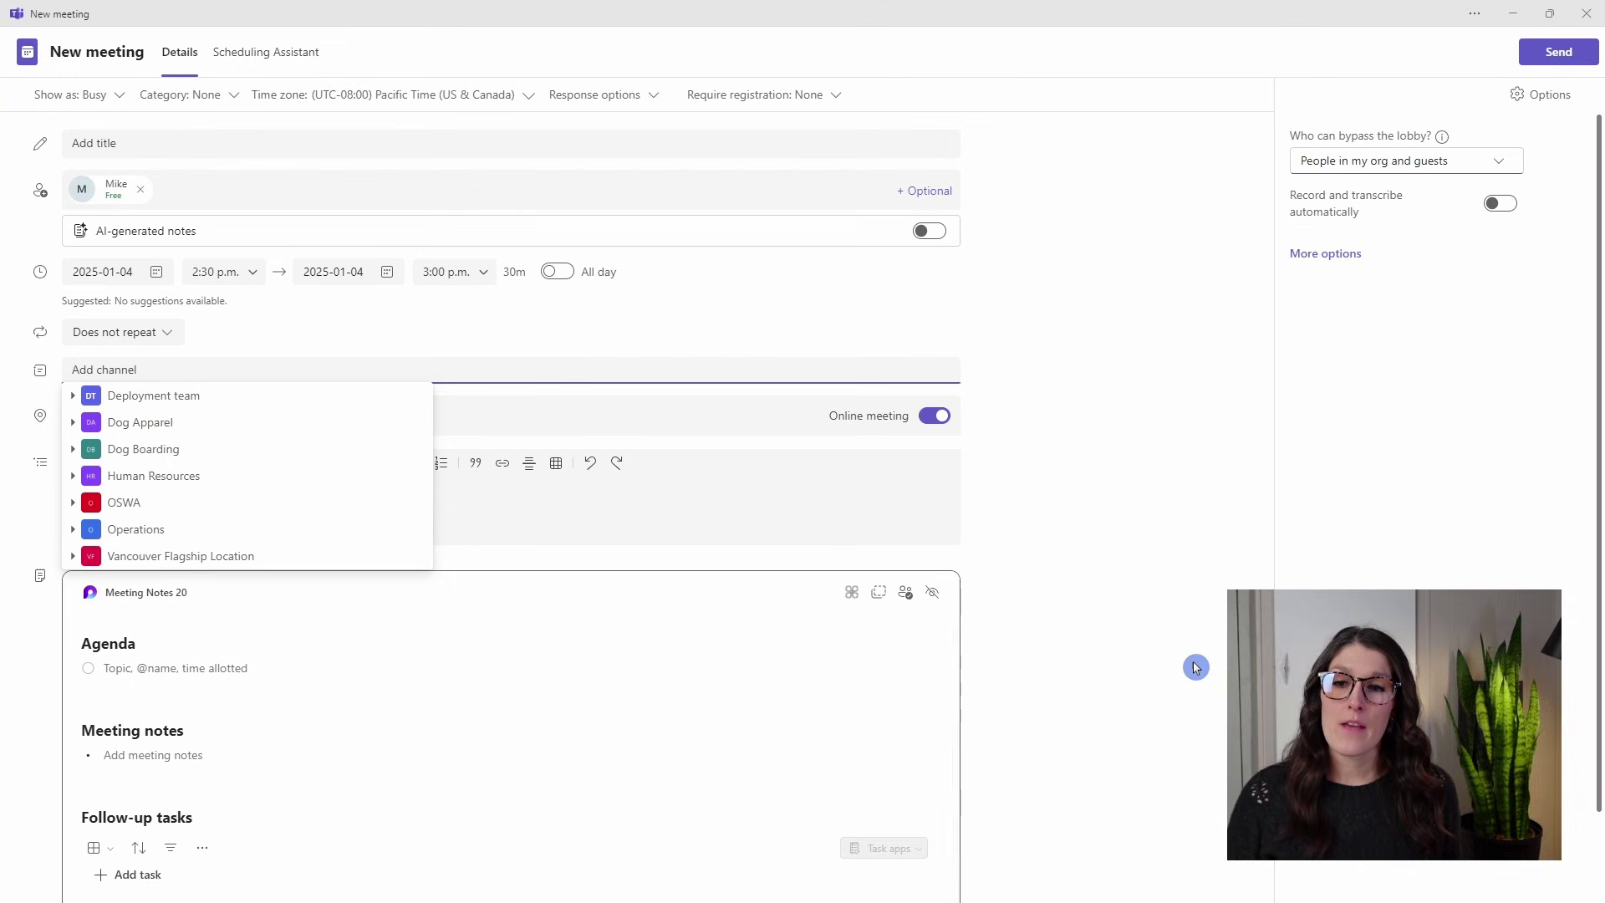
pyautogui.click(444, 713)
pyautogui.click(225, 668)
pyautogui.write('@mike')
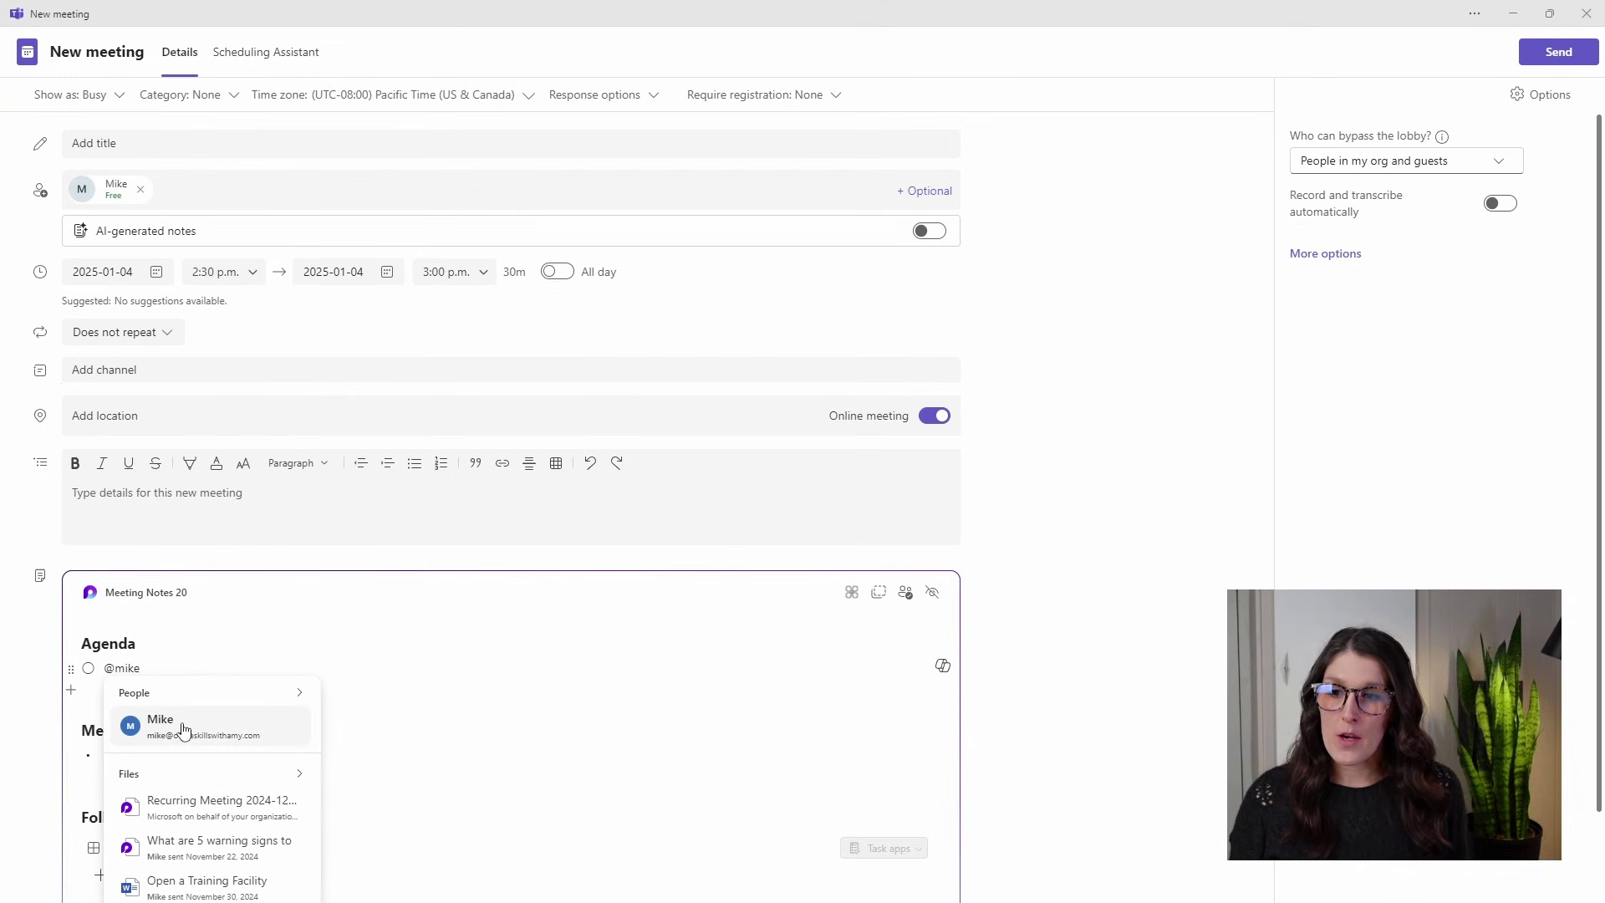
pyautogui.click(183, 725)
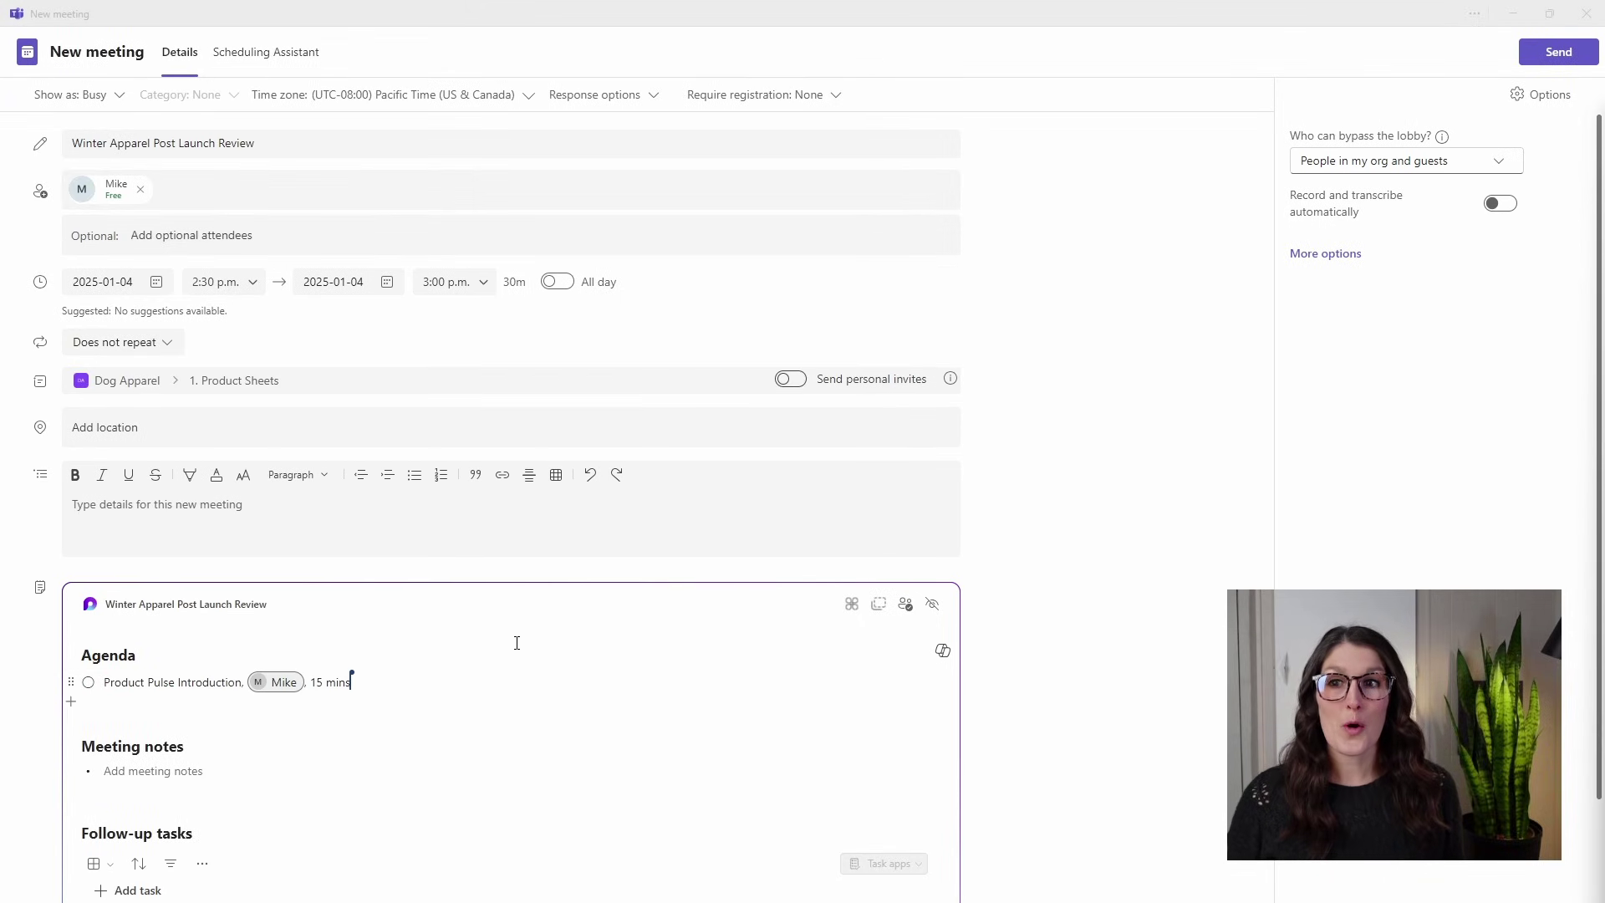
pyautogui.click(346, 399)
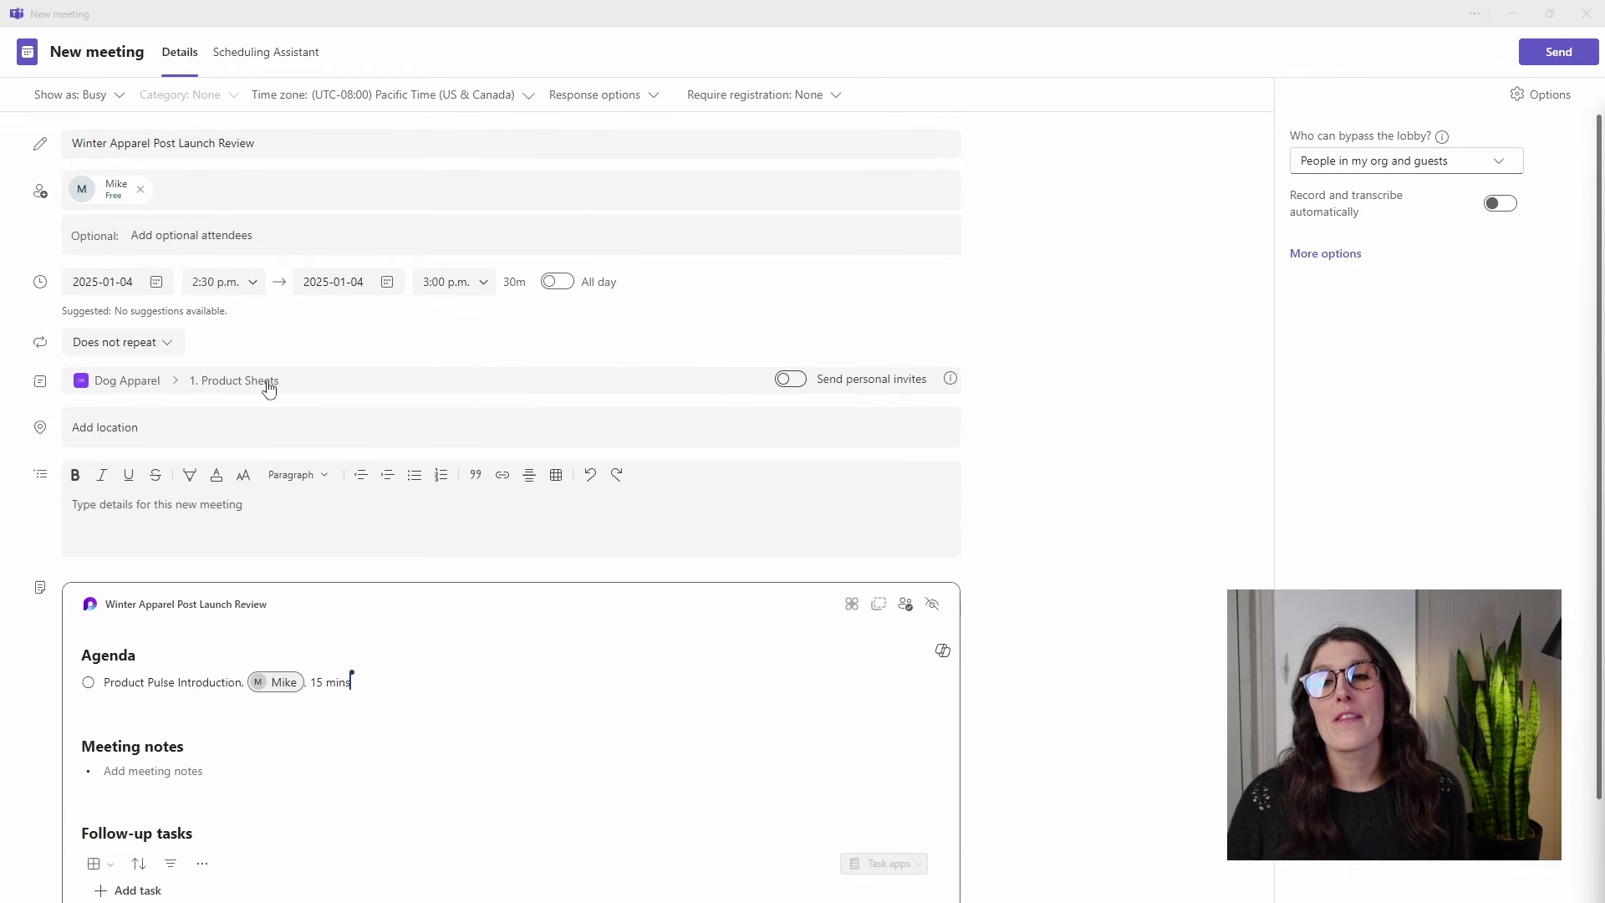
pyautogui.click(228, 373)
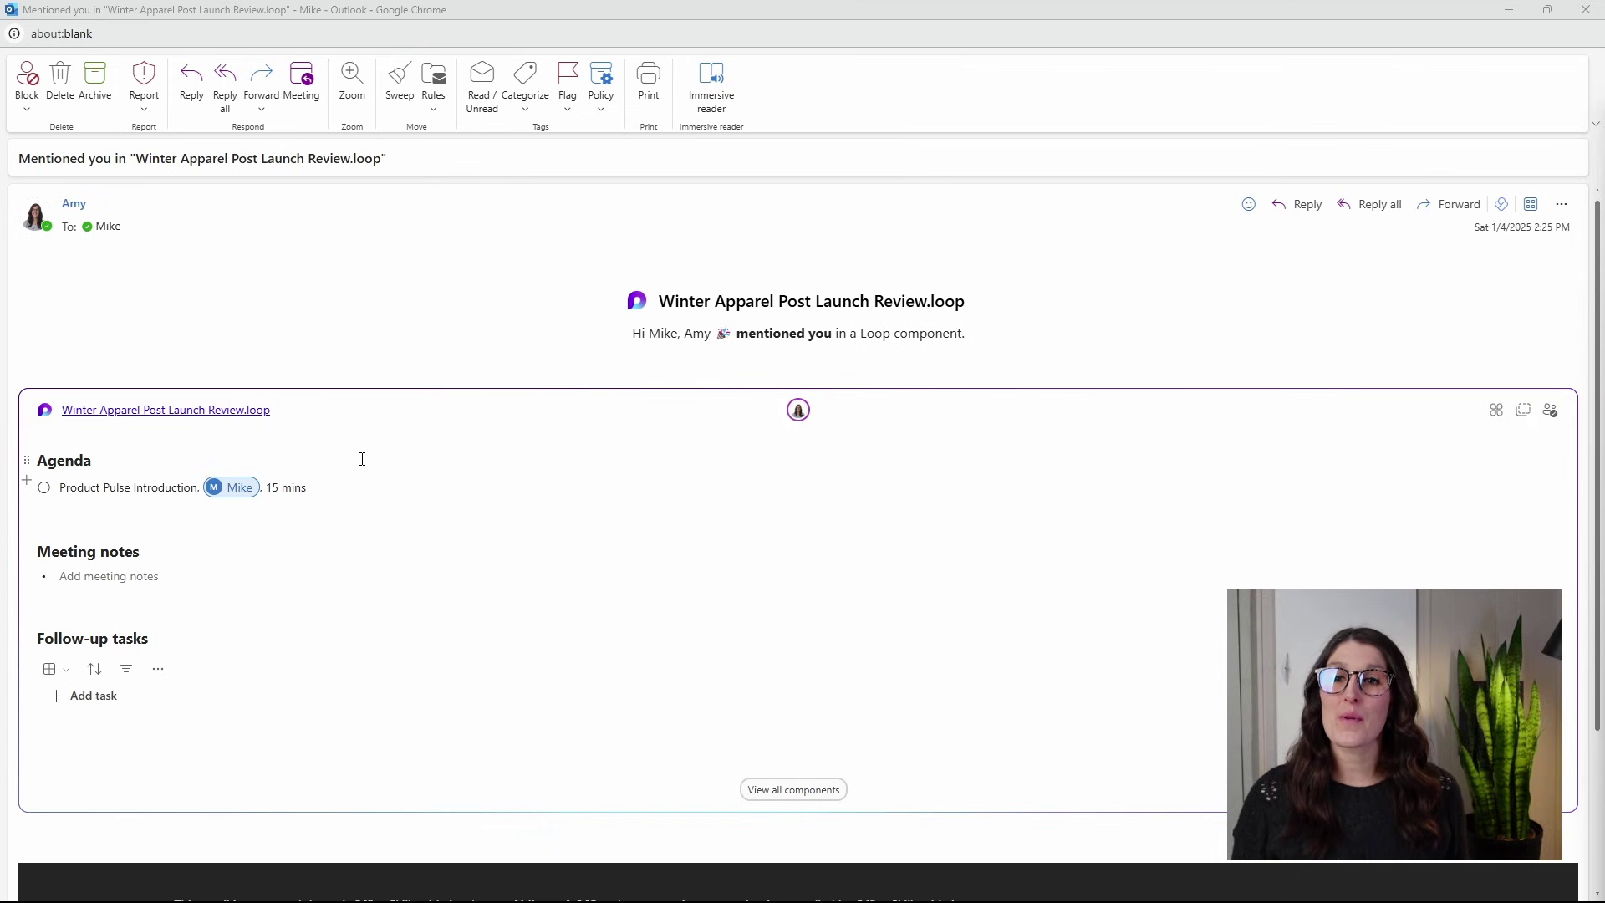
# Add 'Product Strategy,' as the second agenda item in the e-mail's Loop notes, then minimize.
pyautogui.click(439, 370)
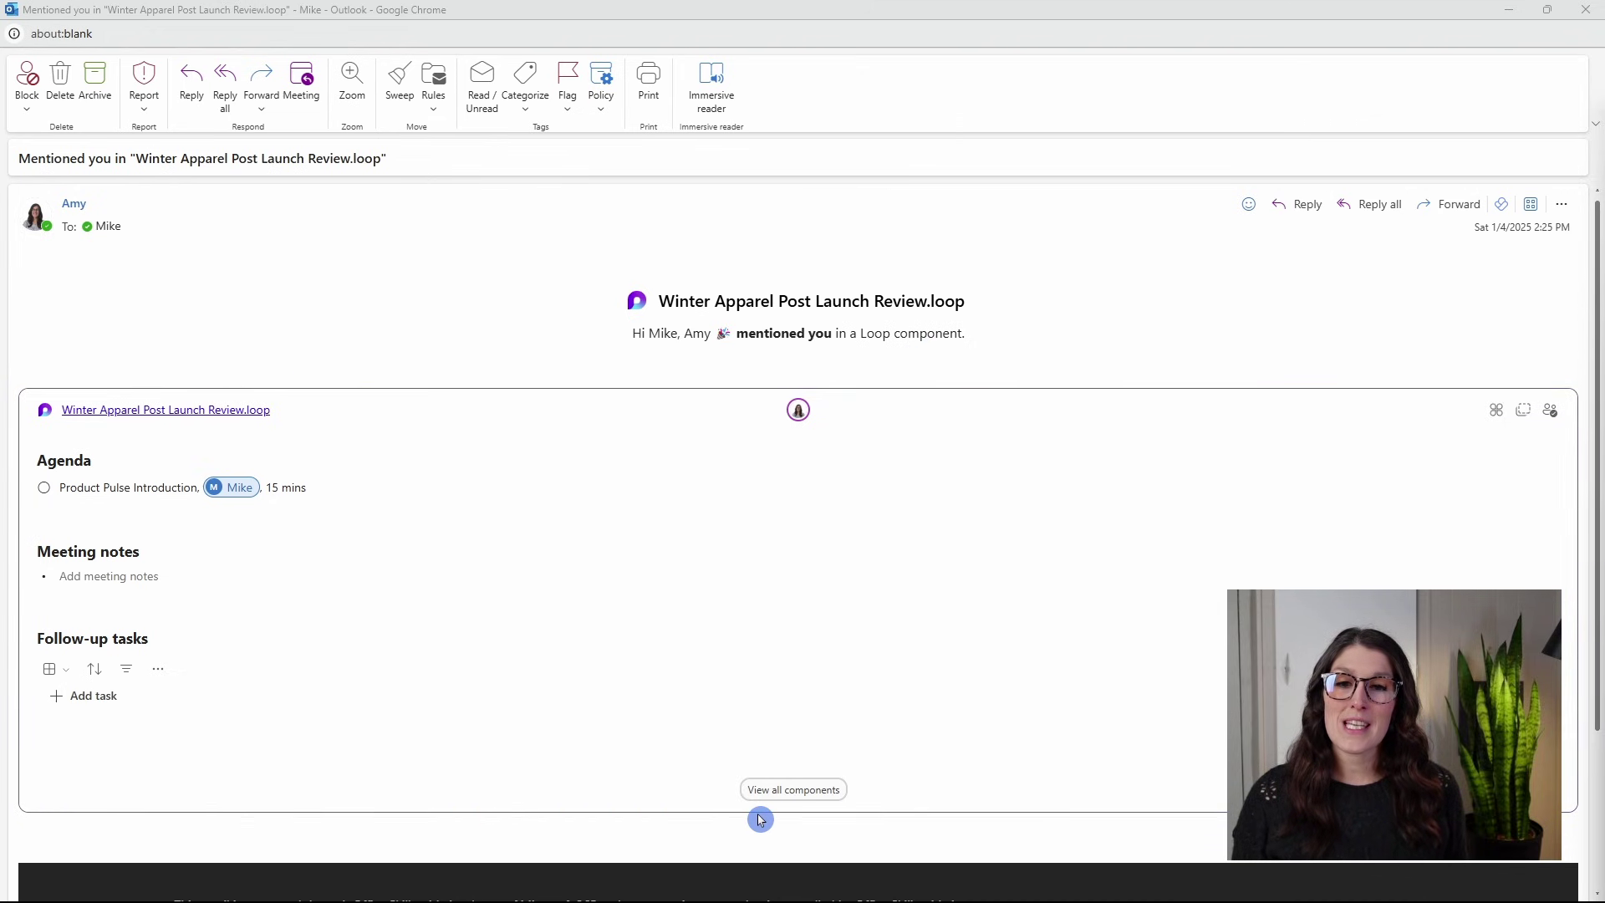
pyautogui.click(233, 512)
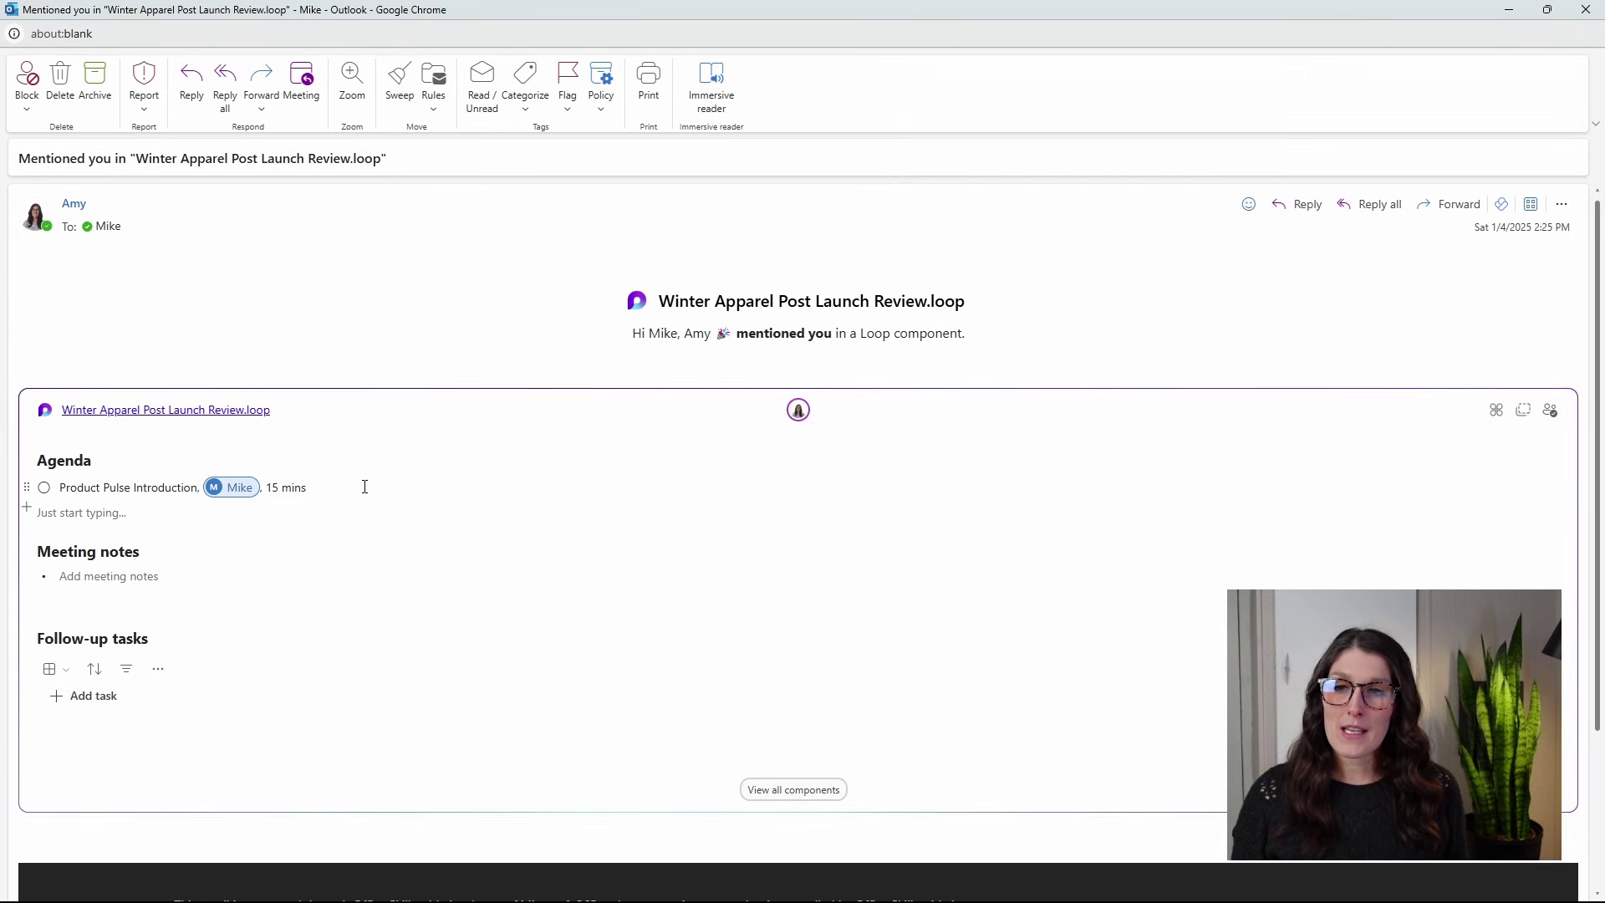
pyautogui.write('Product Strategy,')
pyautogui.press('Return')
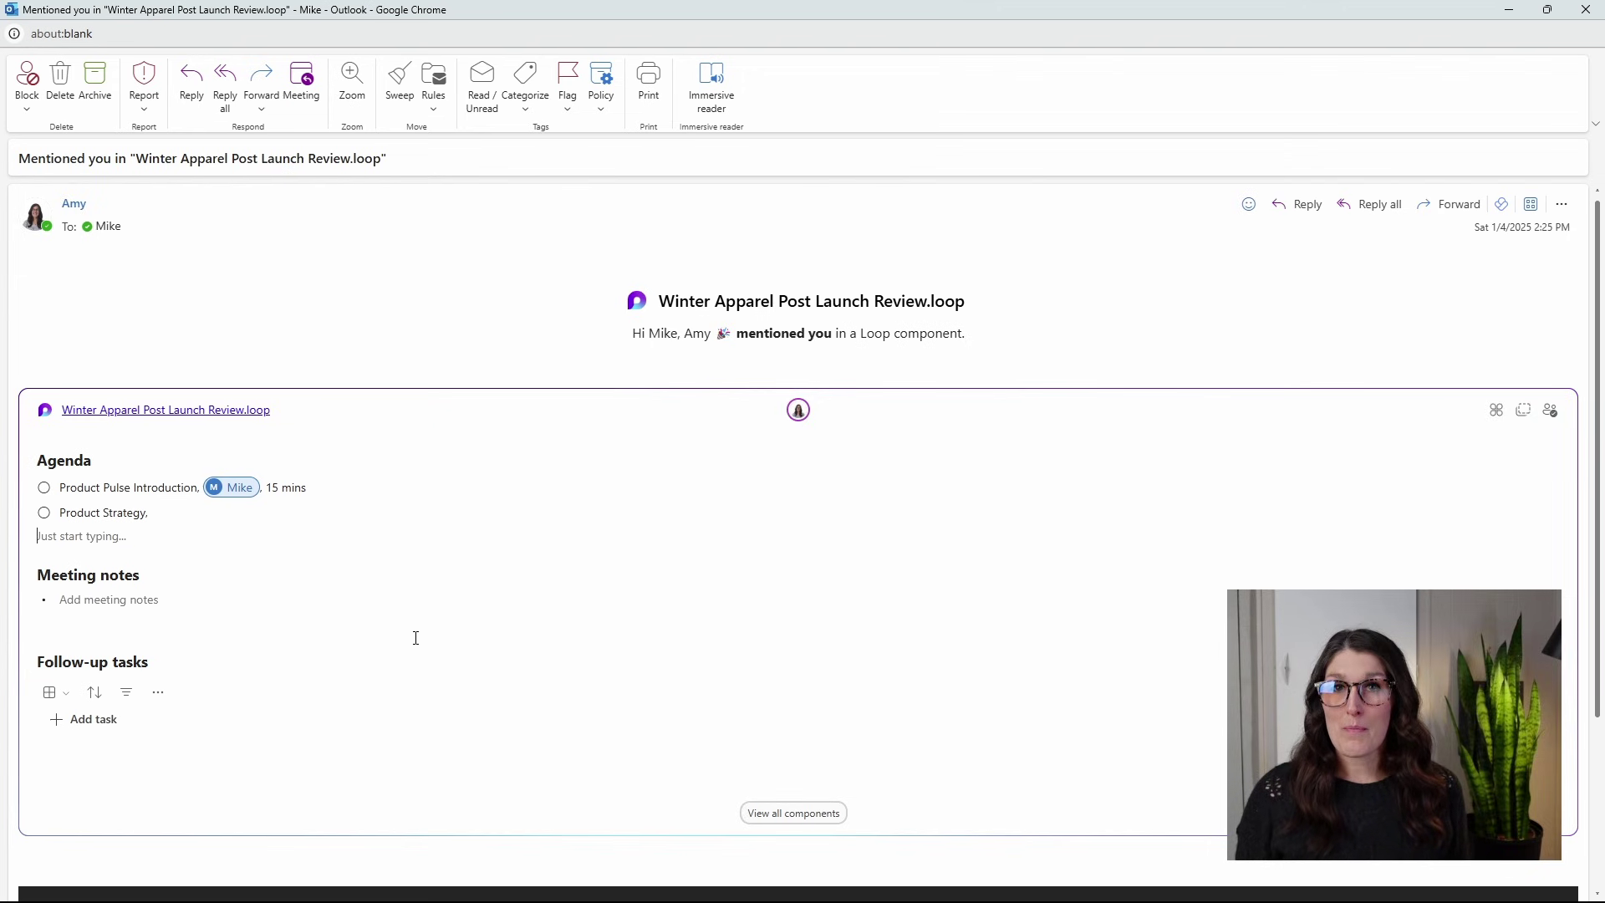
pyautogui.click(1517, 8)
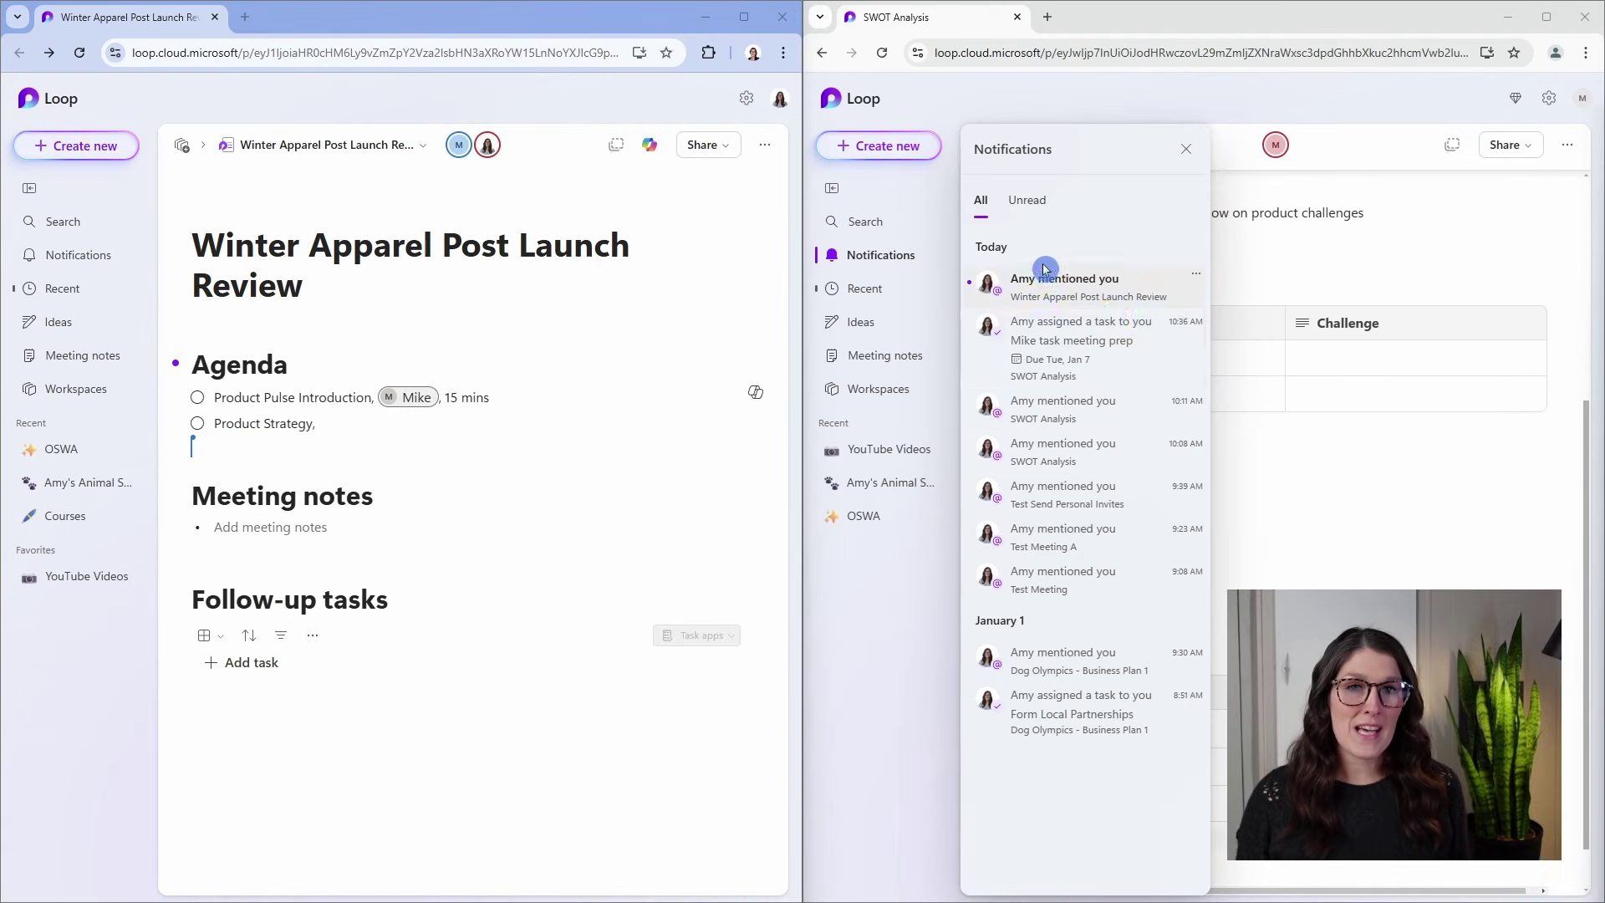
# Open the Winter Apparel Post Launch Review mention, close notifications, and resume after Product Strategy.
pyautogui.click(1054, 287)
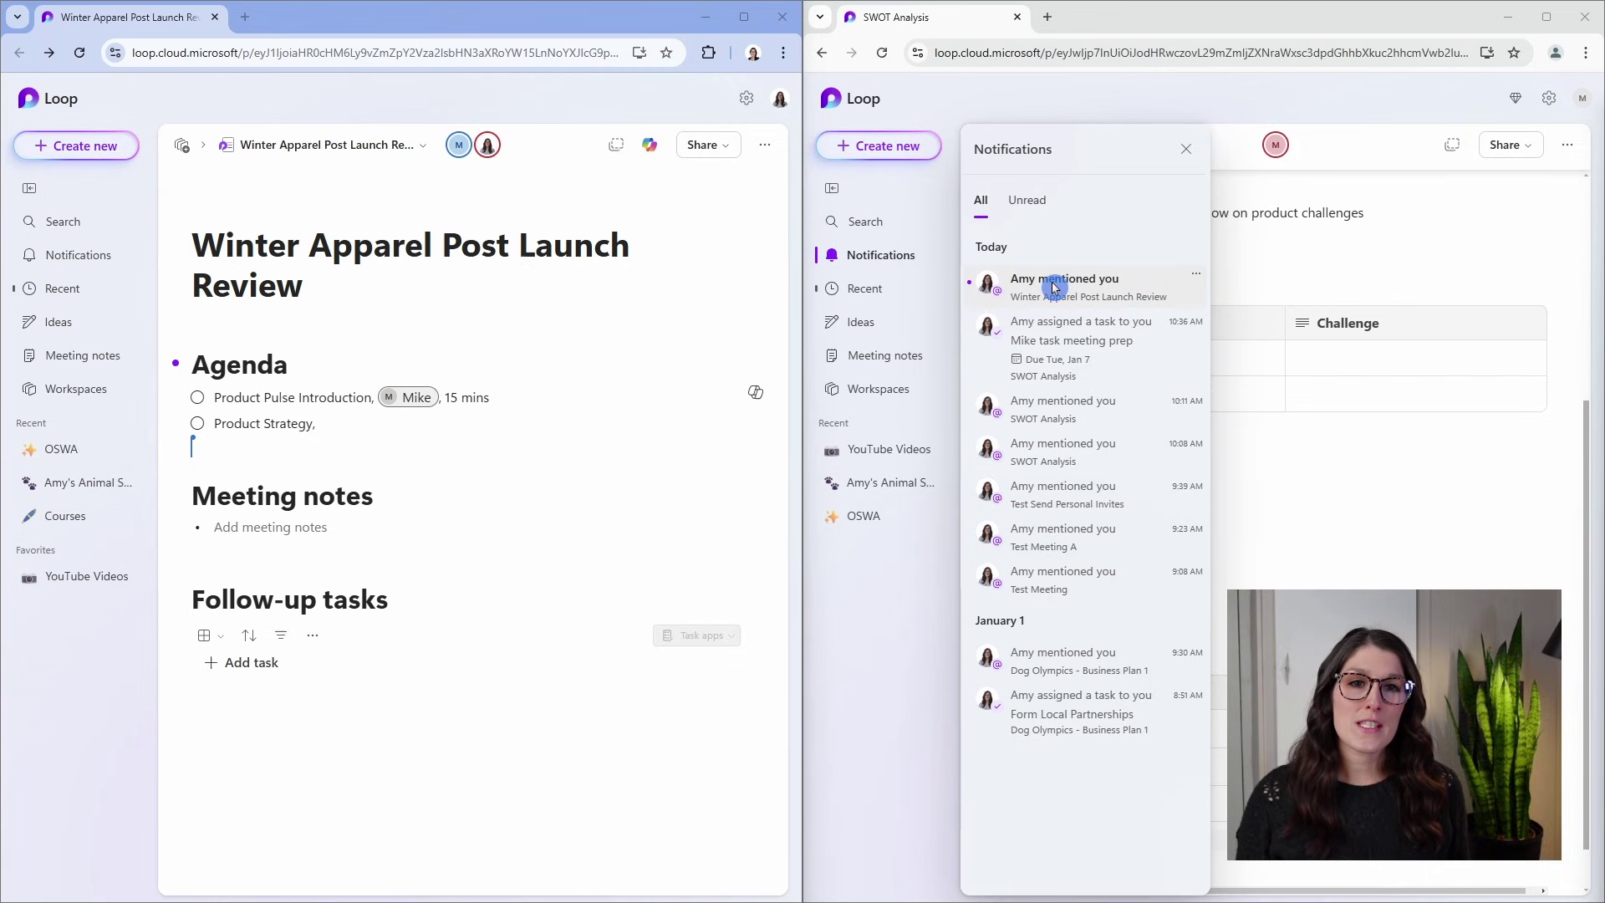
pyautogui.click(1185, 148)
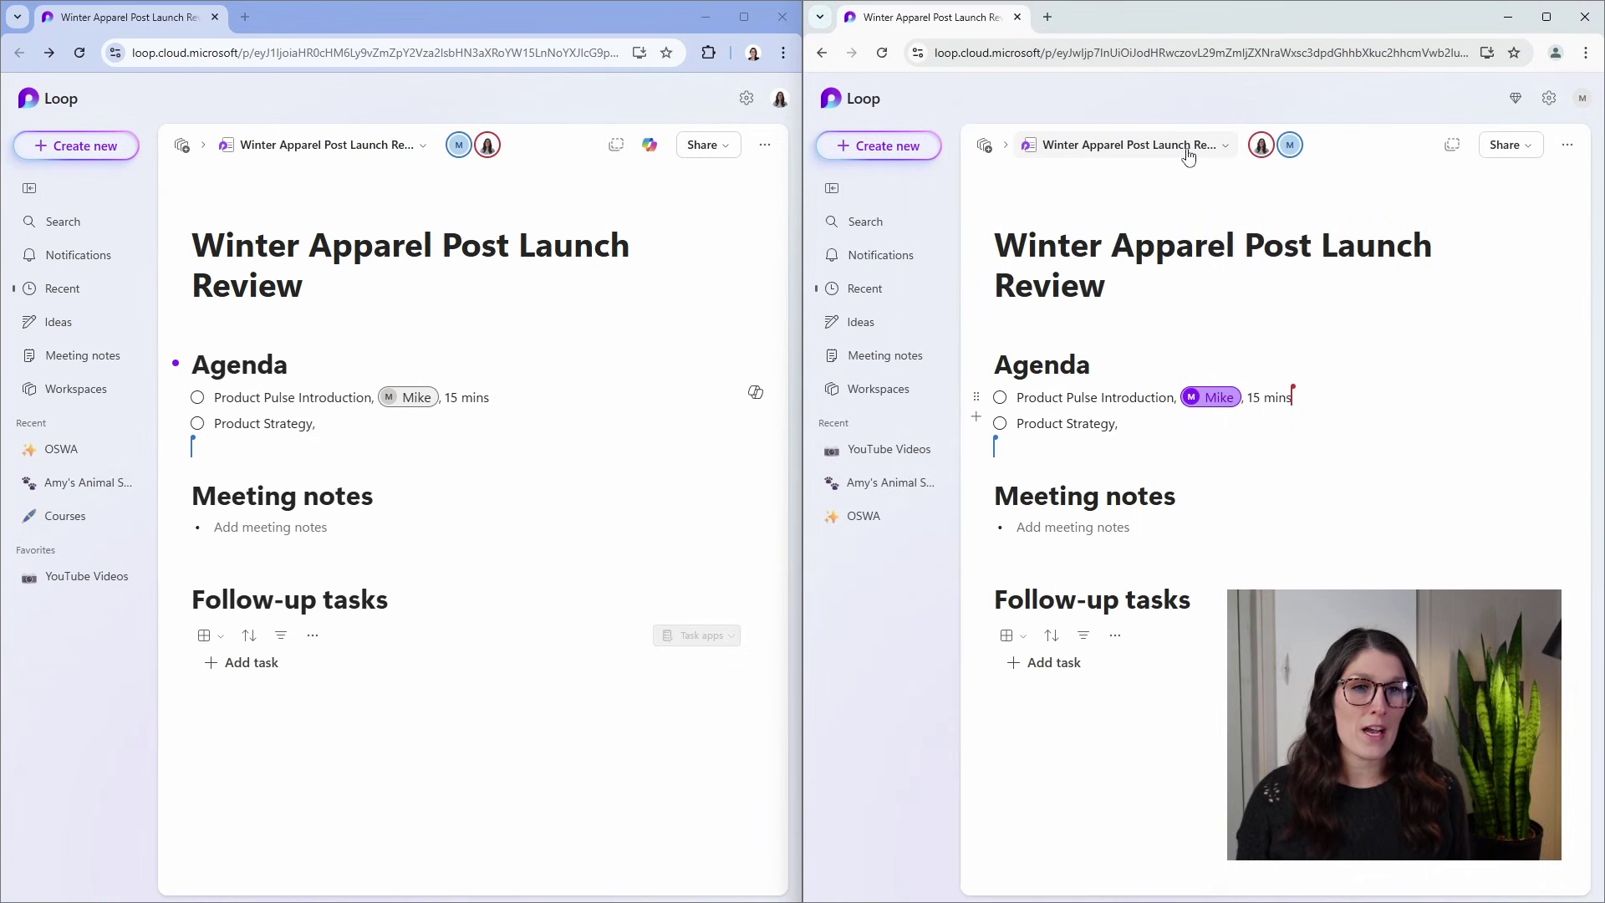
pyautogui.click(1171, 424)
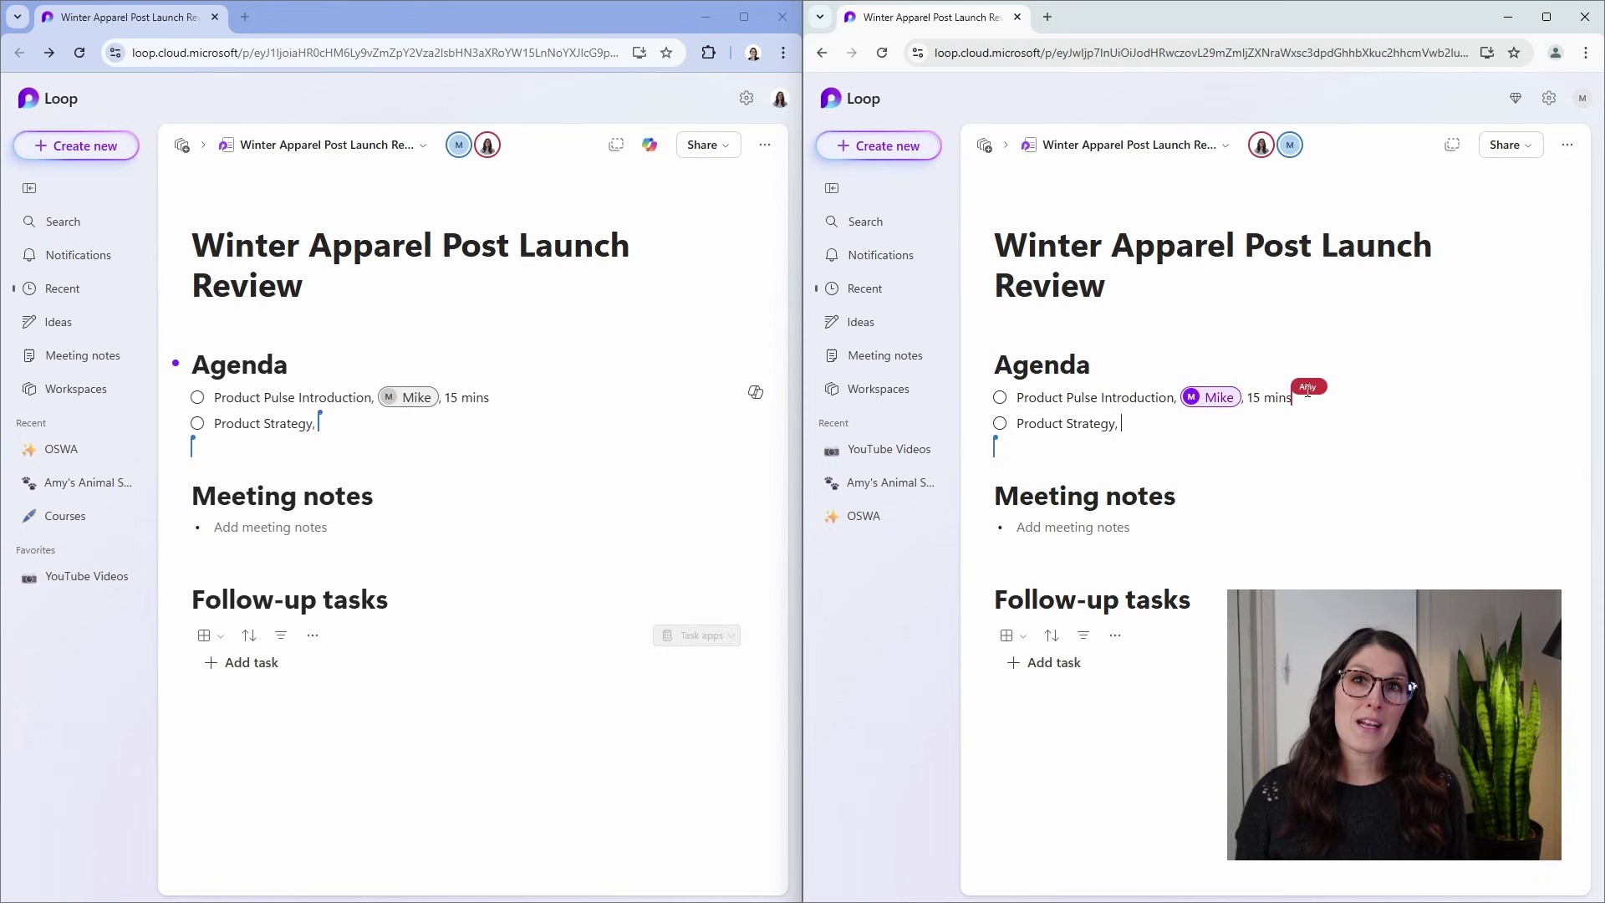
pyautogui.write('@')
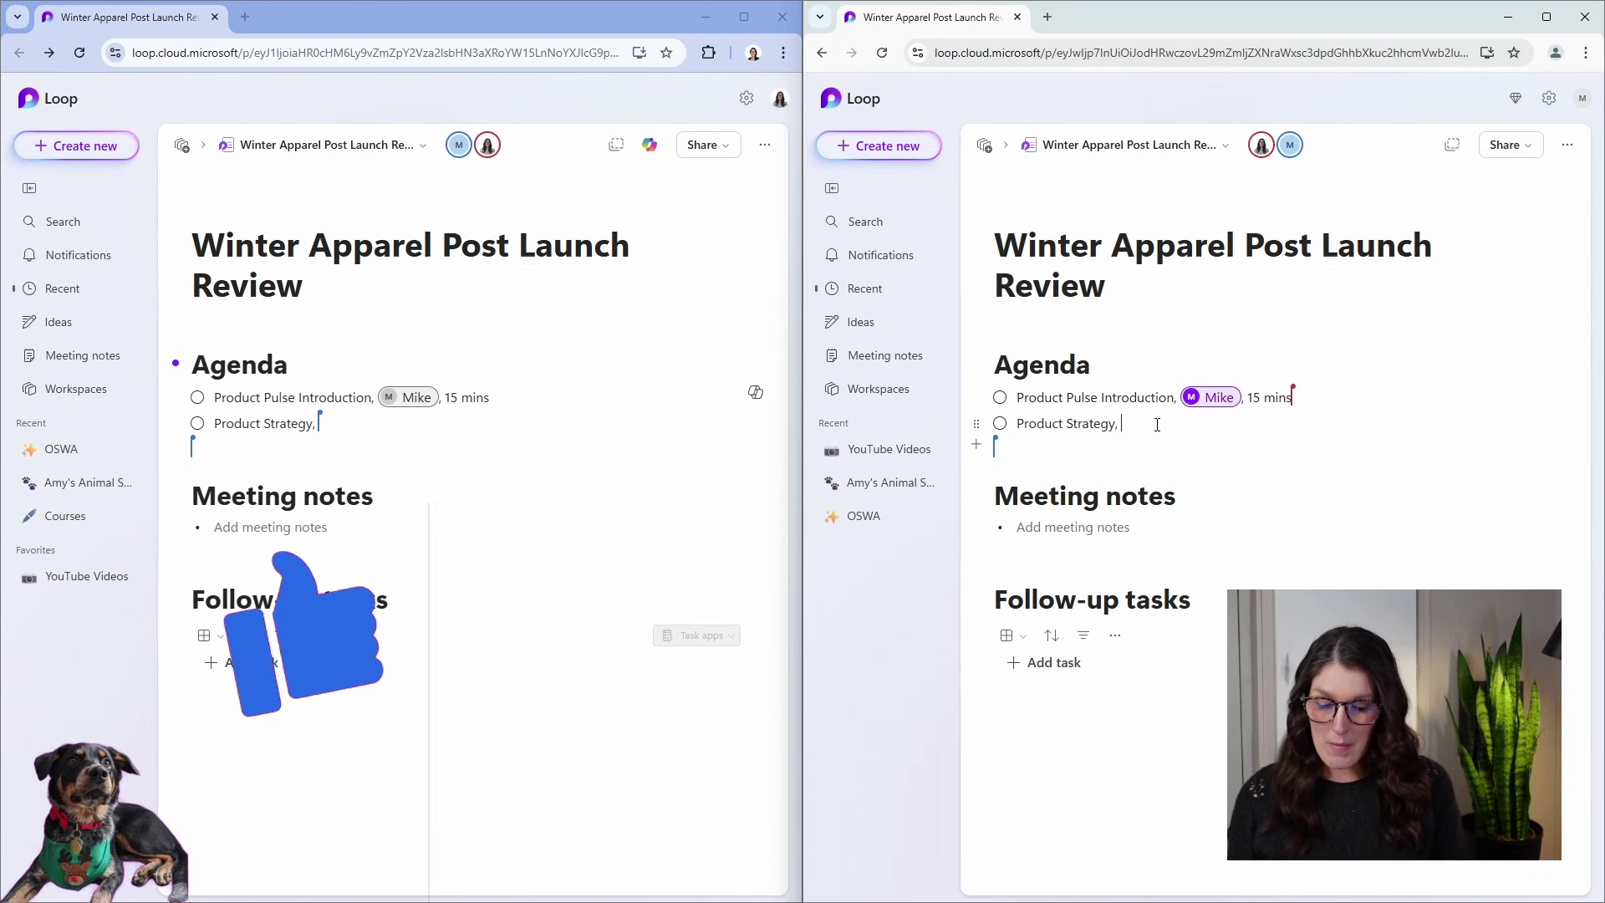
pyautogui.write('amy')
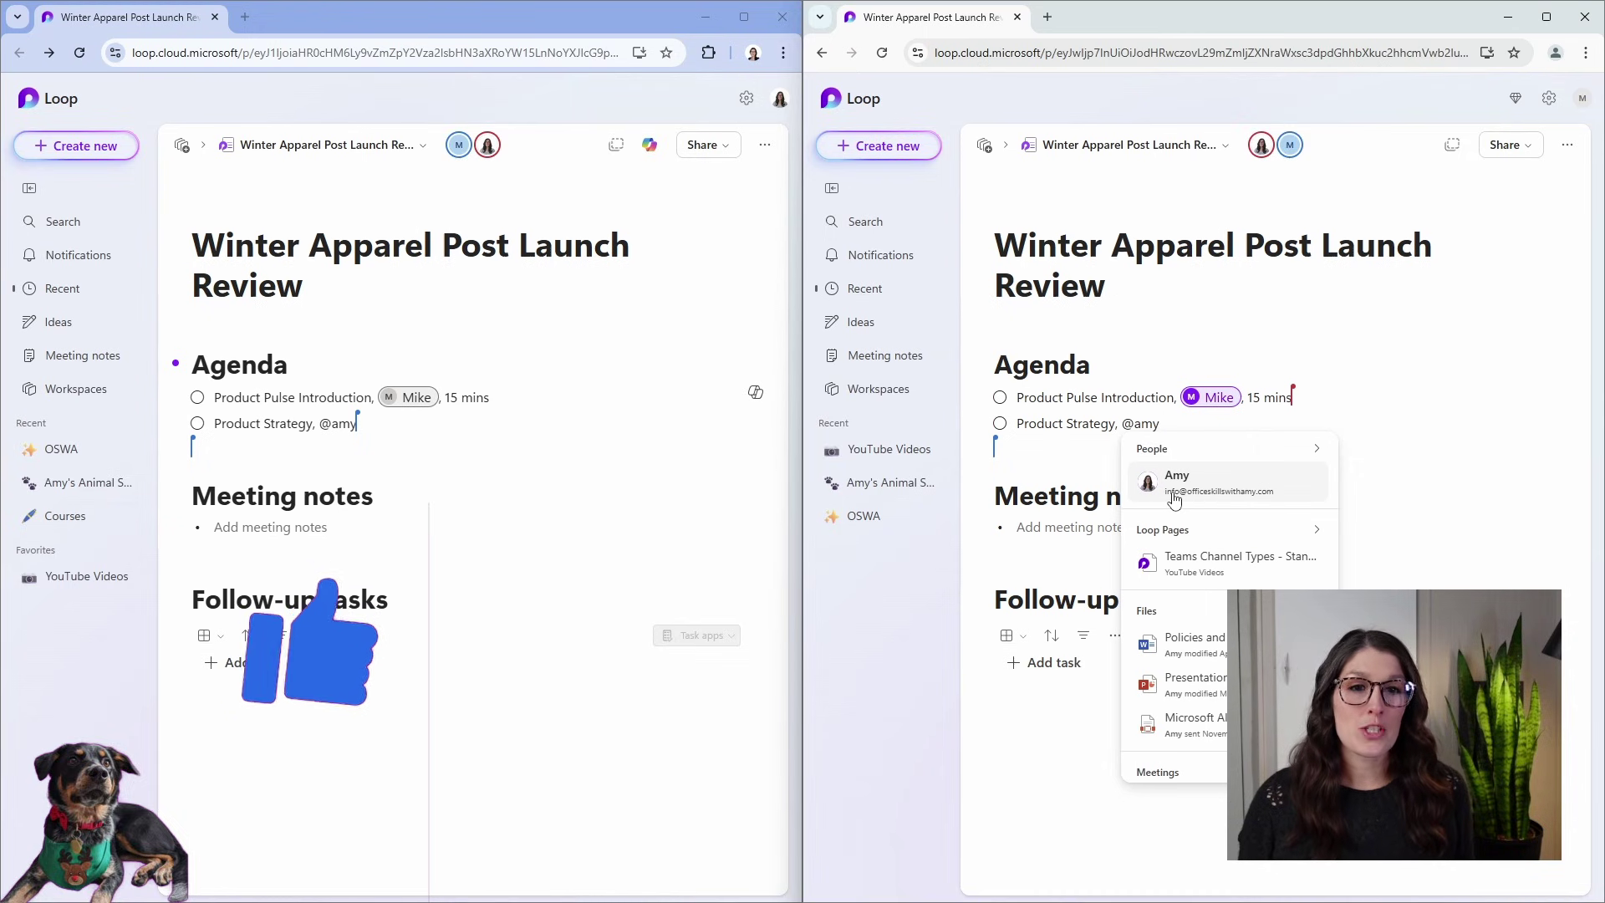
pyautogui.click(1173, 486)
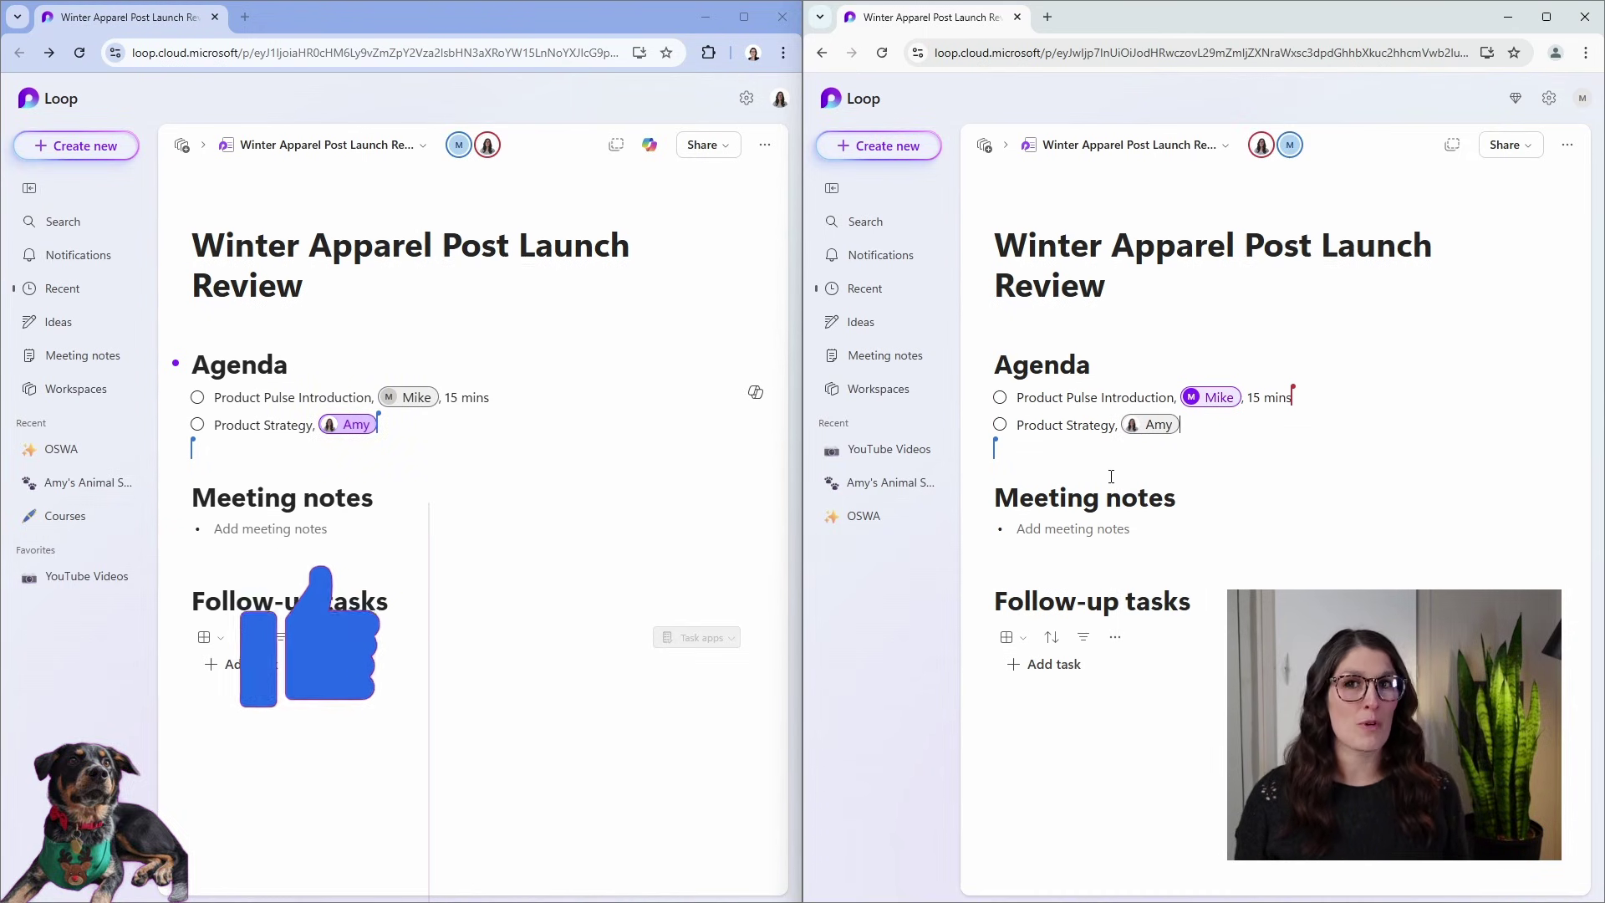
pyautogui.press('Return')
pyautogui.click(299, 468)
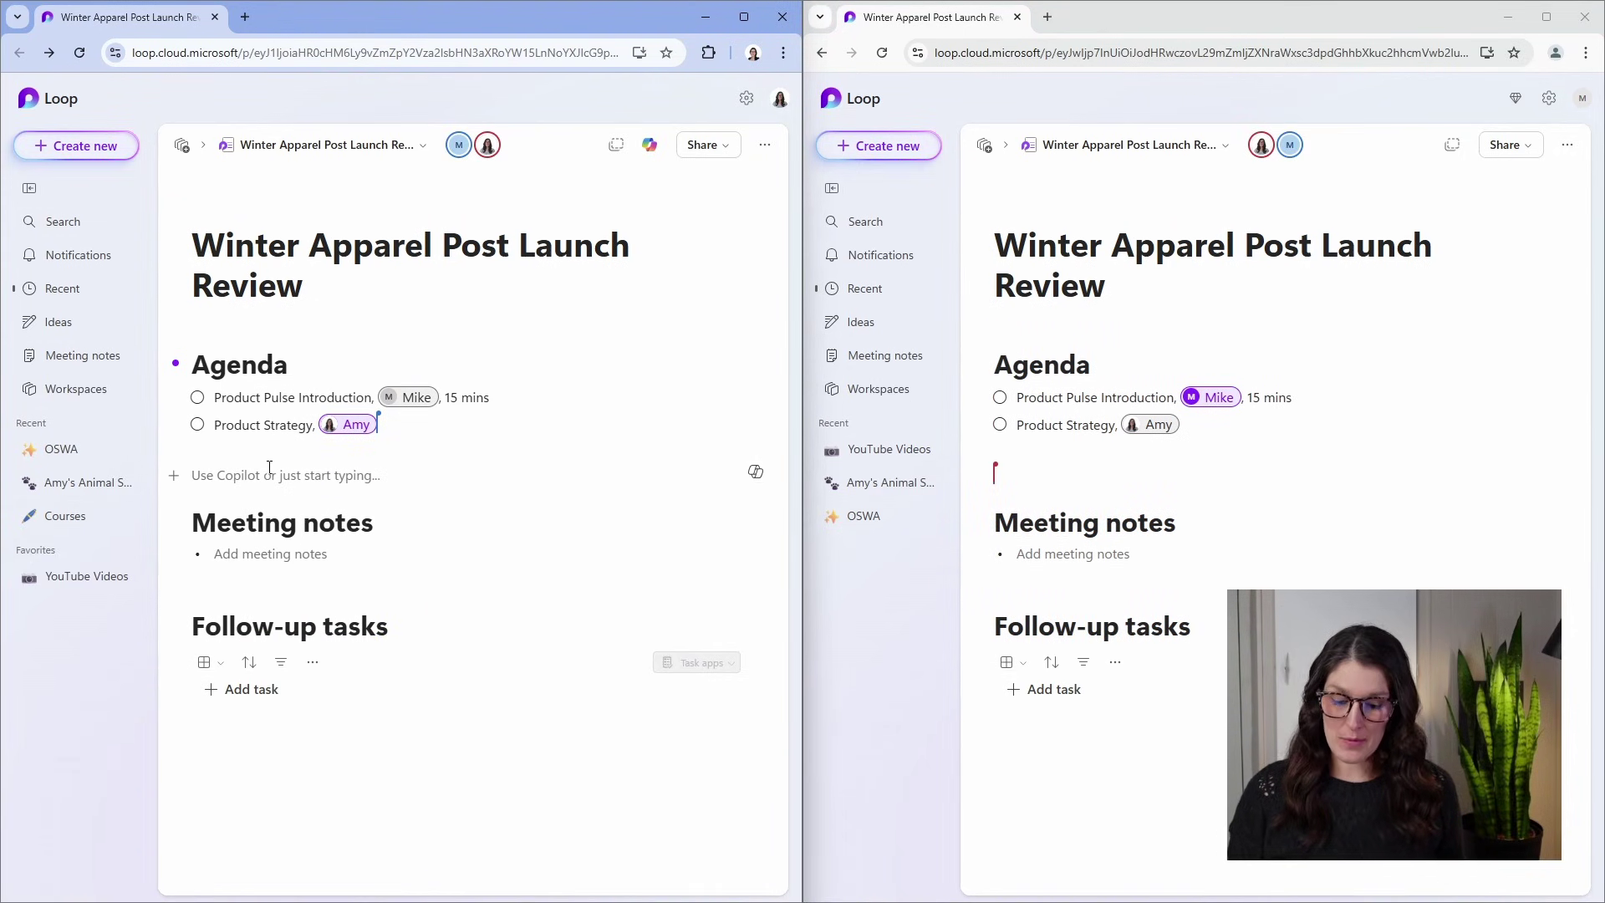
pyautogui.write('Product Pulse Summary')
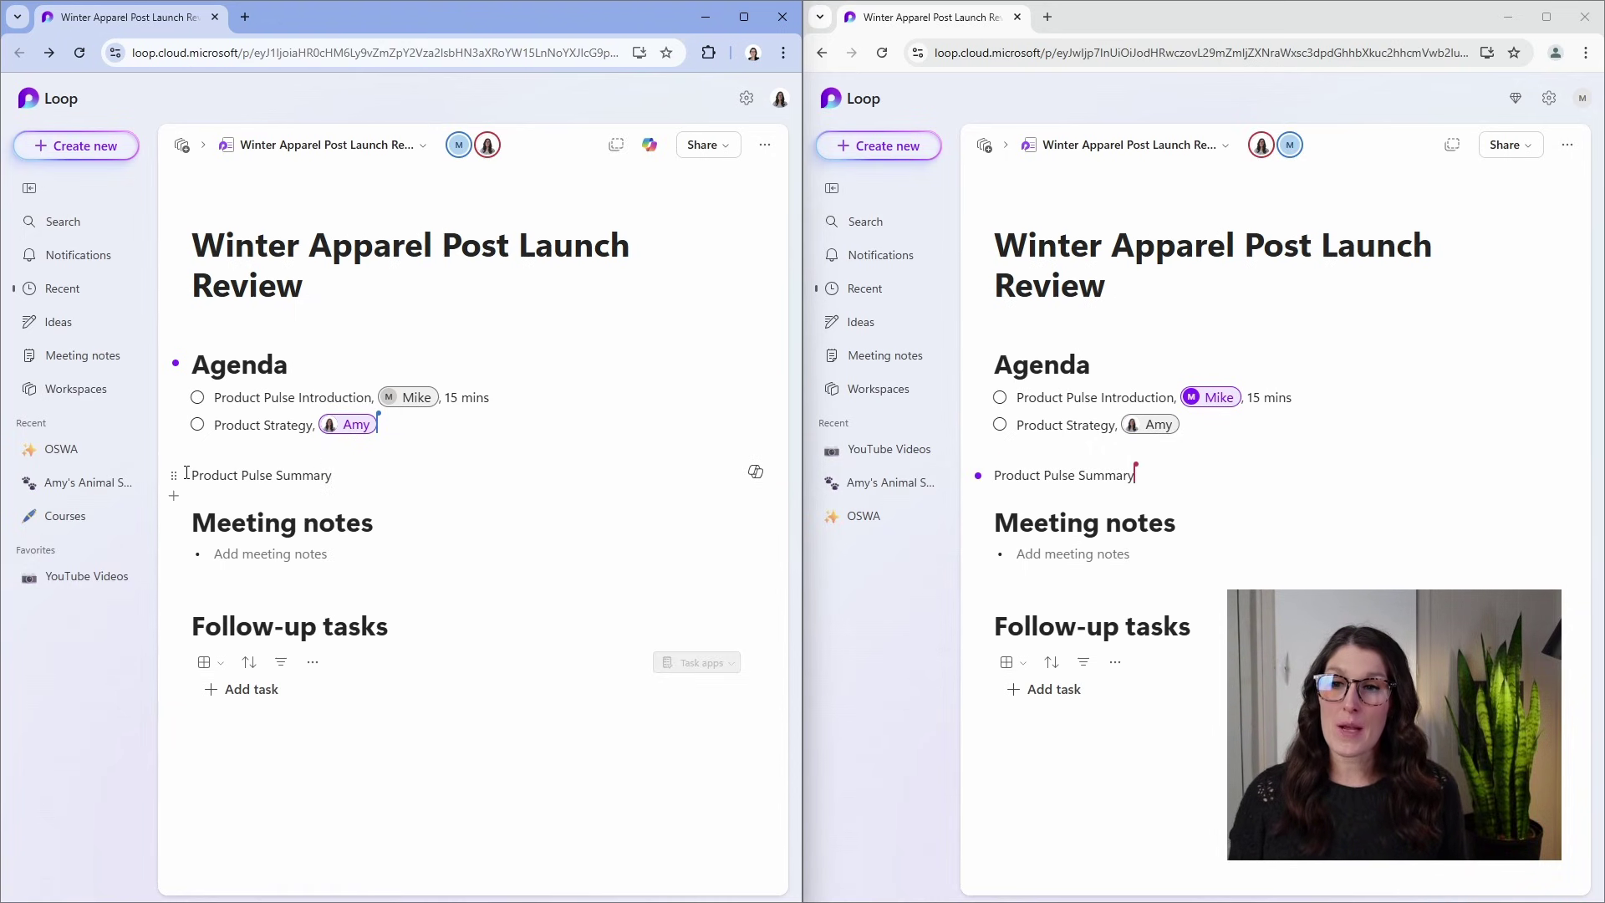
# Make 'Product Pulse Summary' an H2 heading and type /table on a new line beneath it.
pyautogui.moveTo(185, 473); pyautogui.dragTo(338, 475)
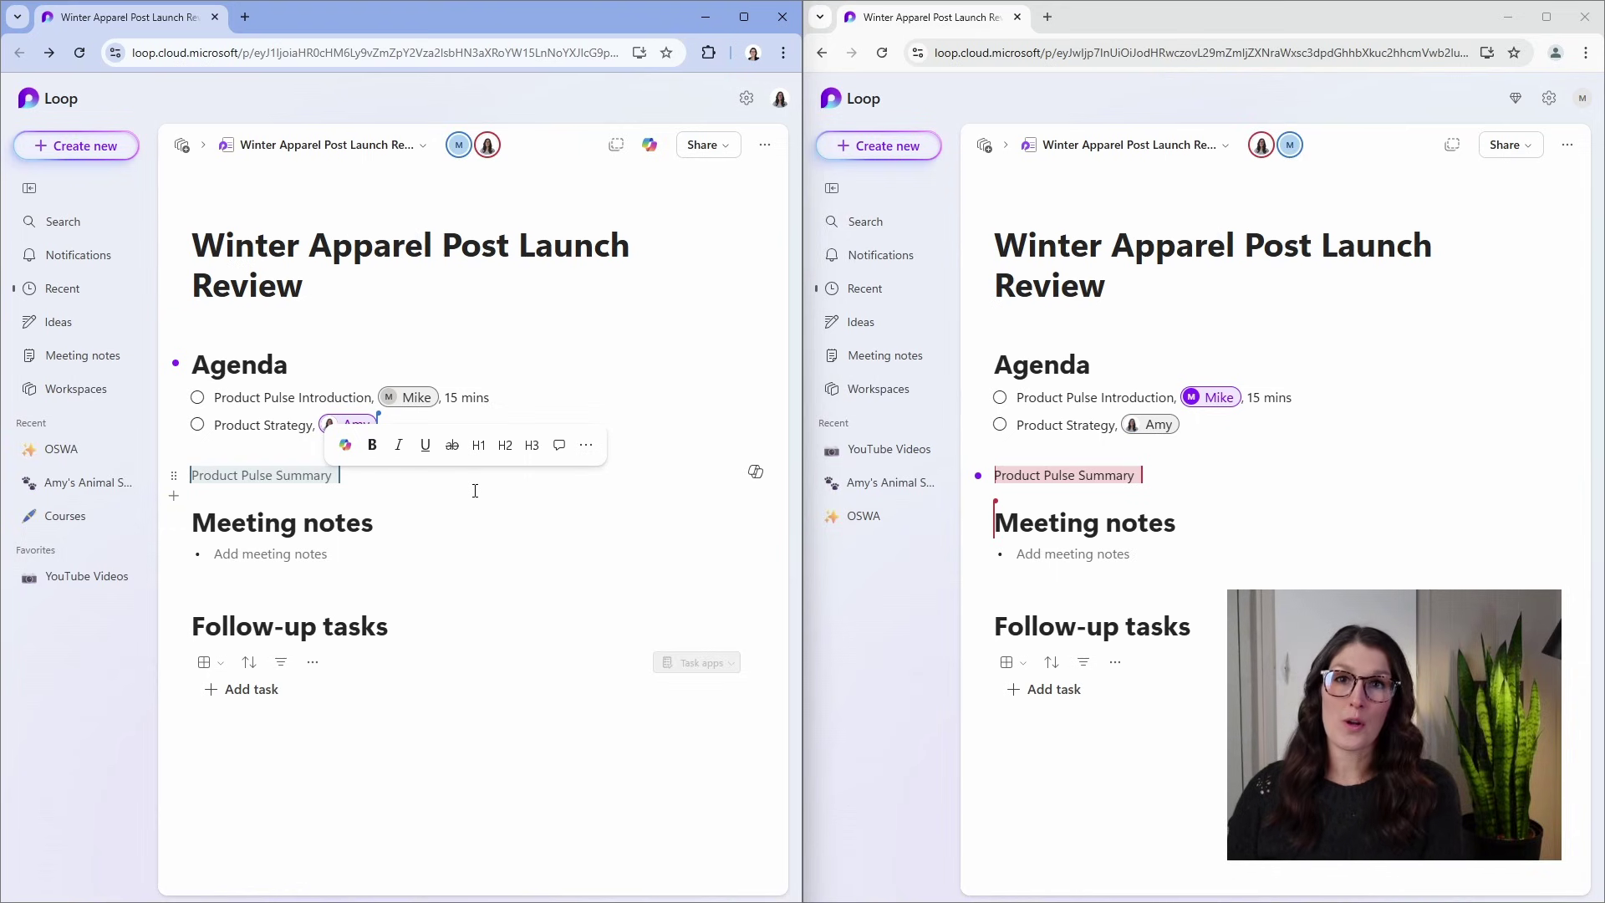
pyautogui.hotkey('ctrl', 'alt', '2')
pyautogui.press('Down')
pyautogui.press('Return')
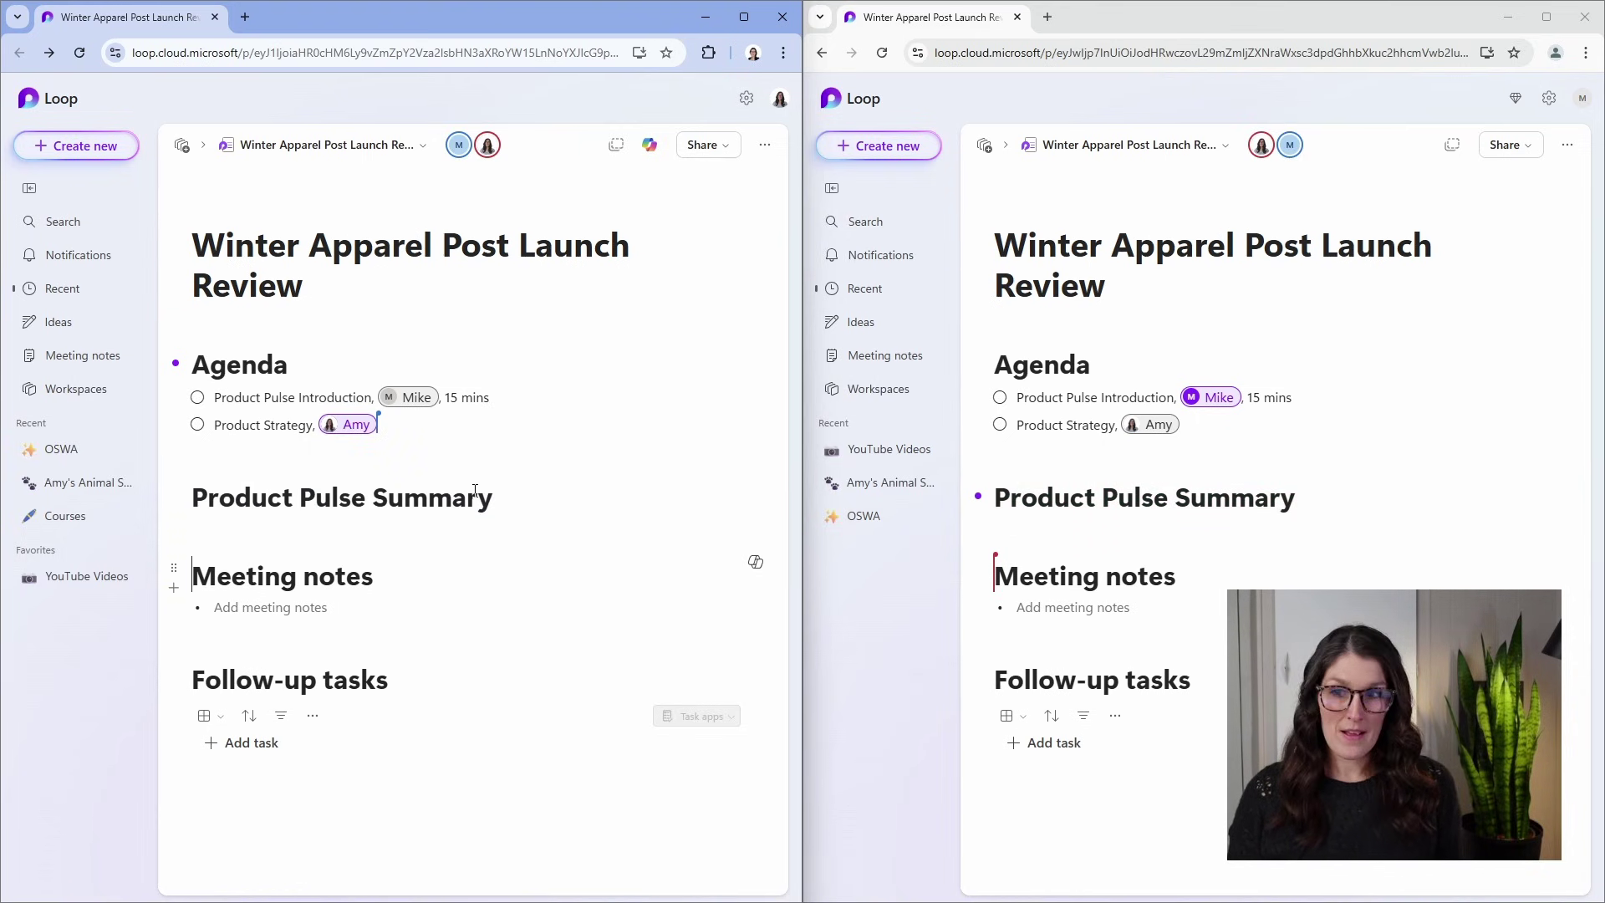
pyautogui.press('Up')
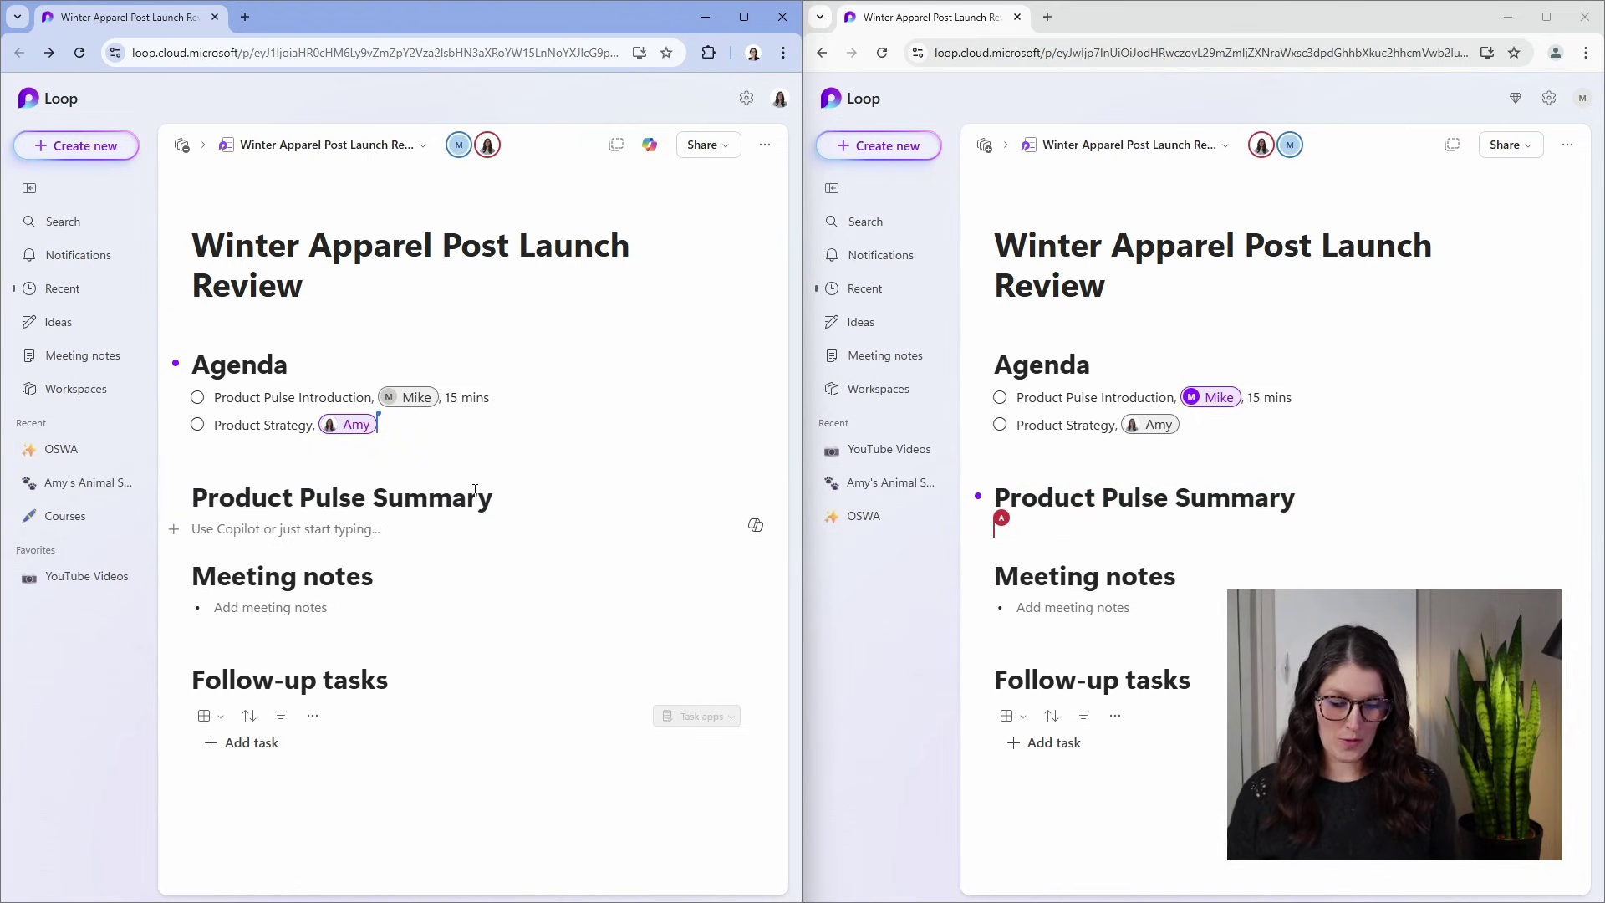
pyautogui.write('/table')
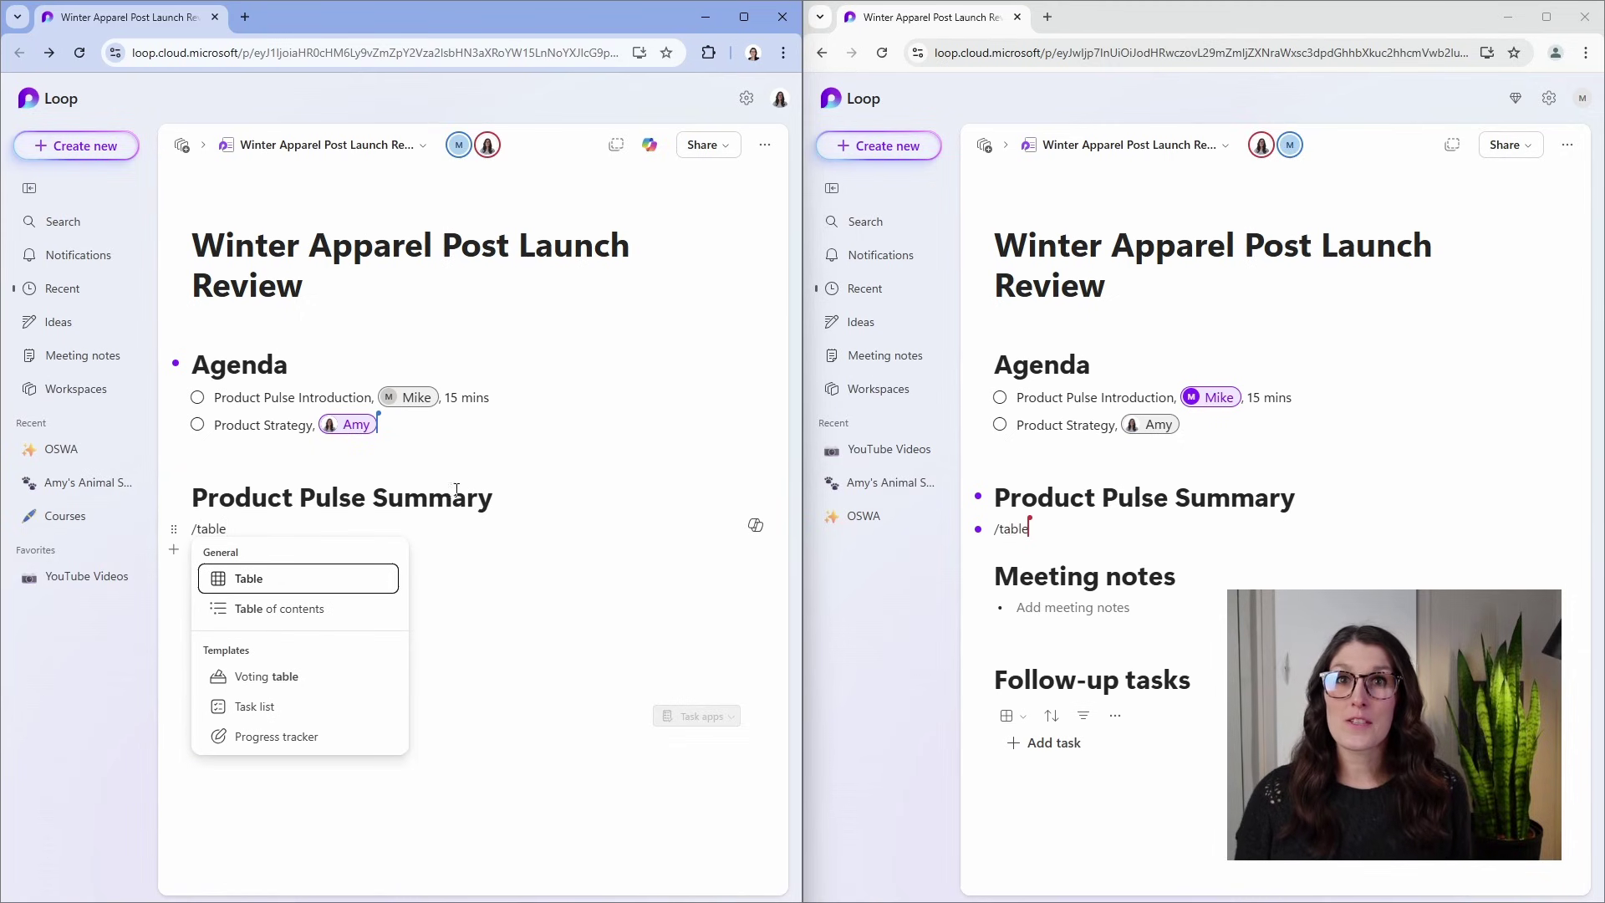
# Insert the two-column table, then draft a heading comment mentioning a colleague: 'can I leave this with you?'.
pyautogui.click(266, 580)
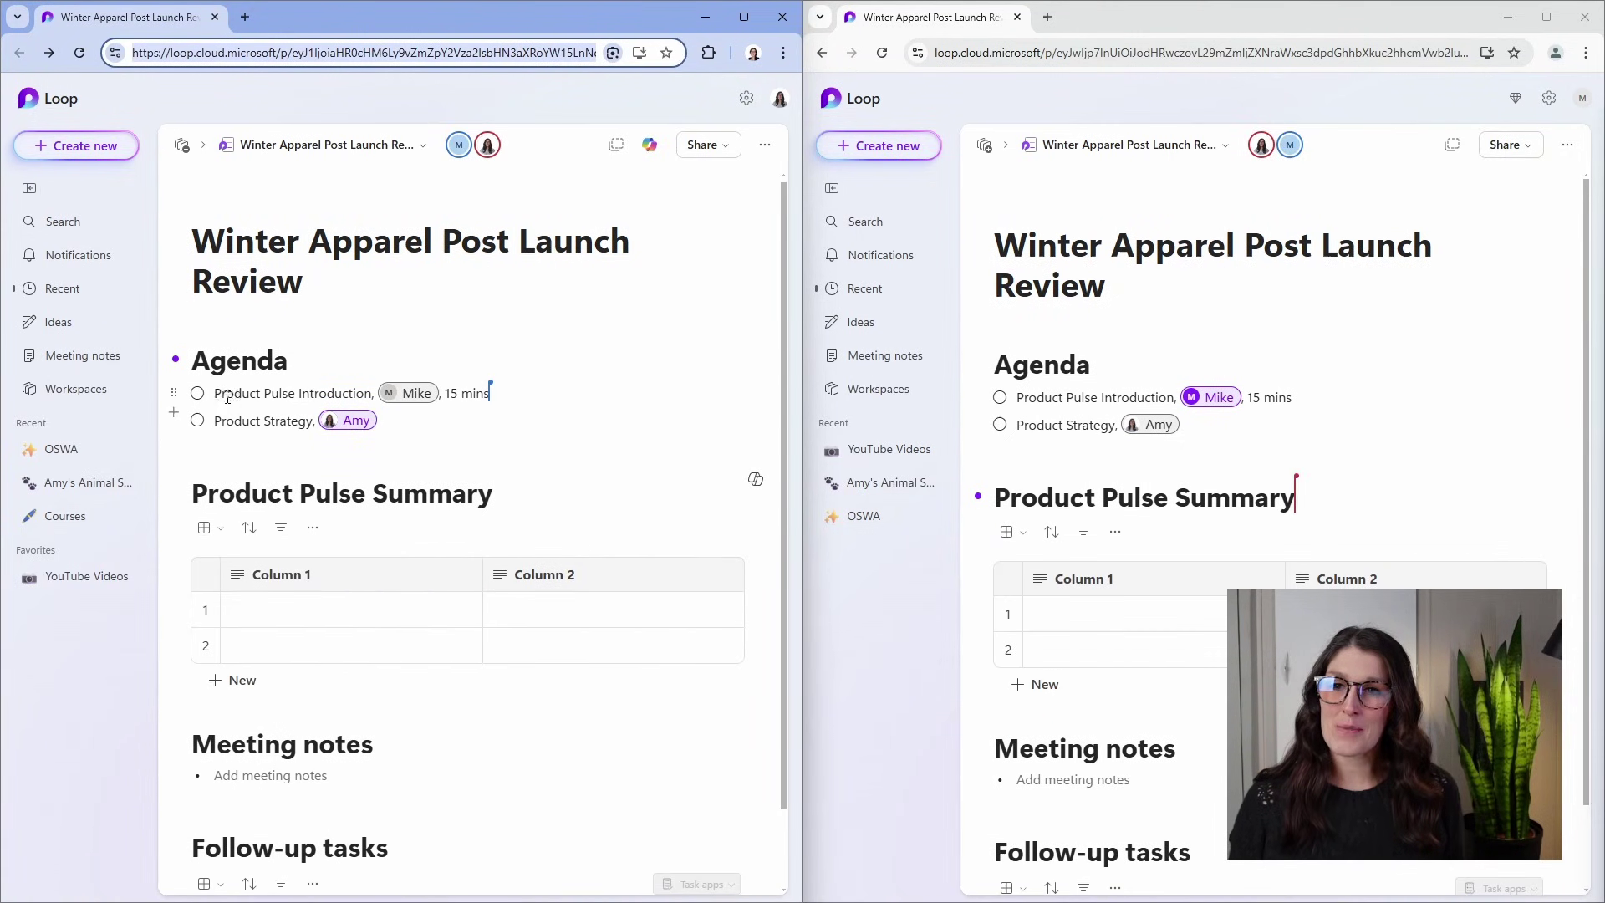
pyautogui.click(193, 493)
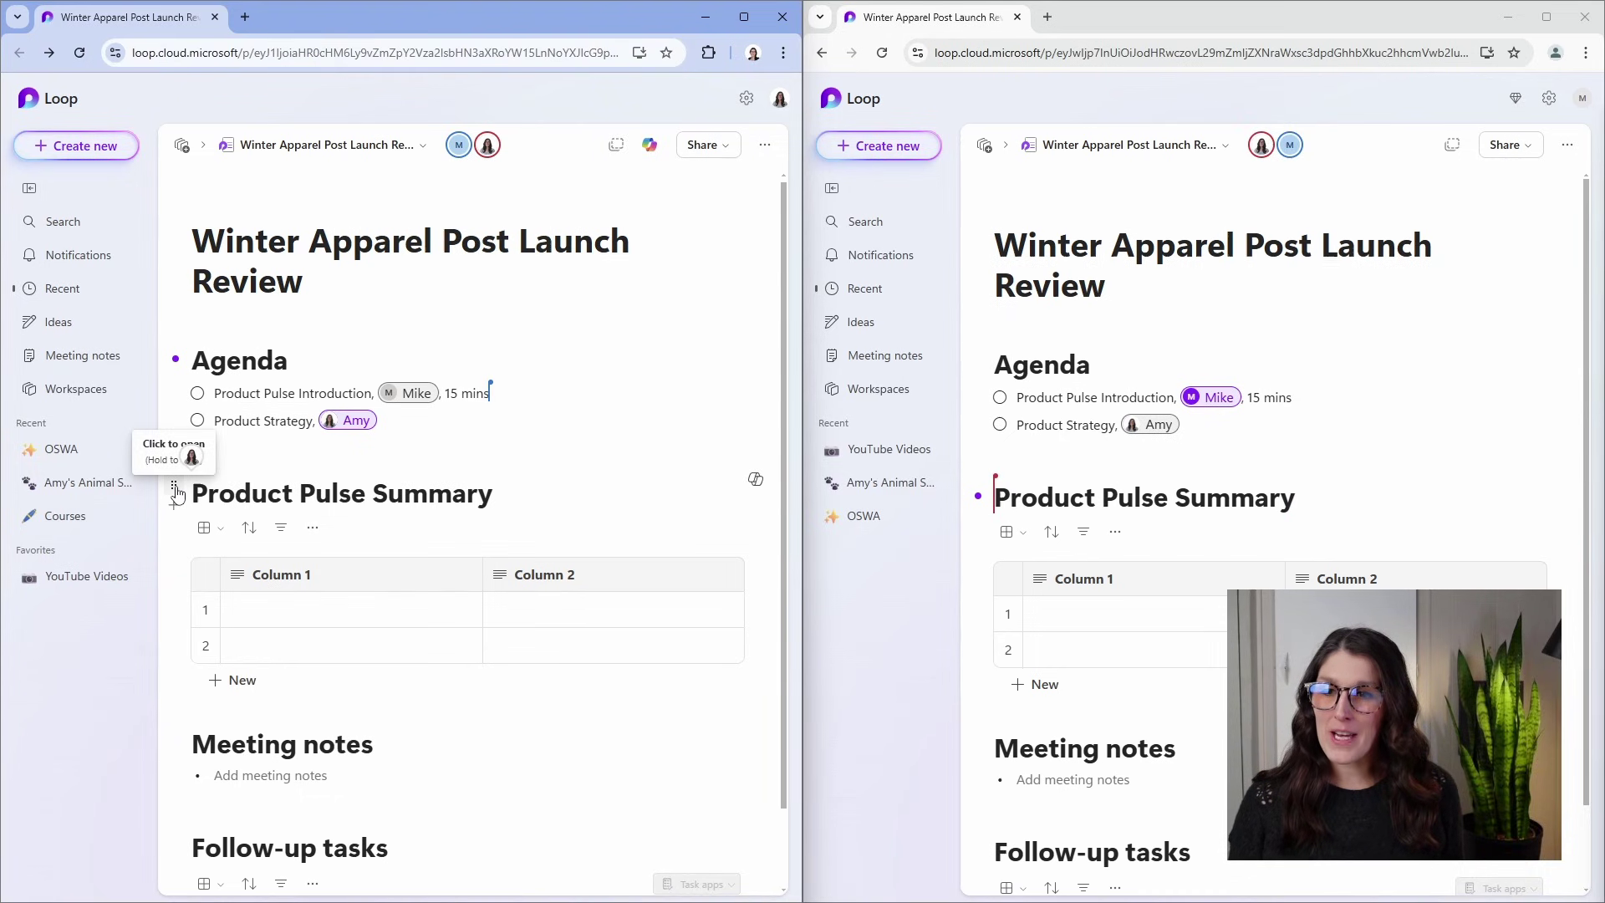
pyautogui.click(175, 490)
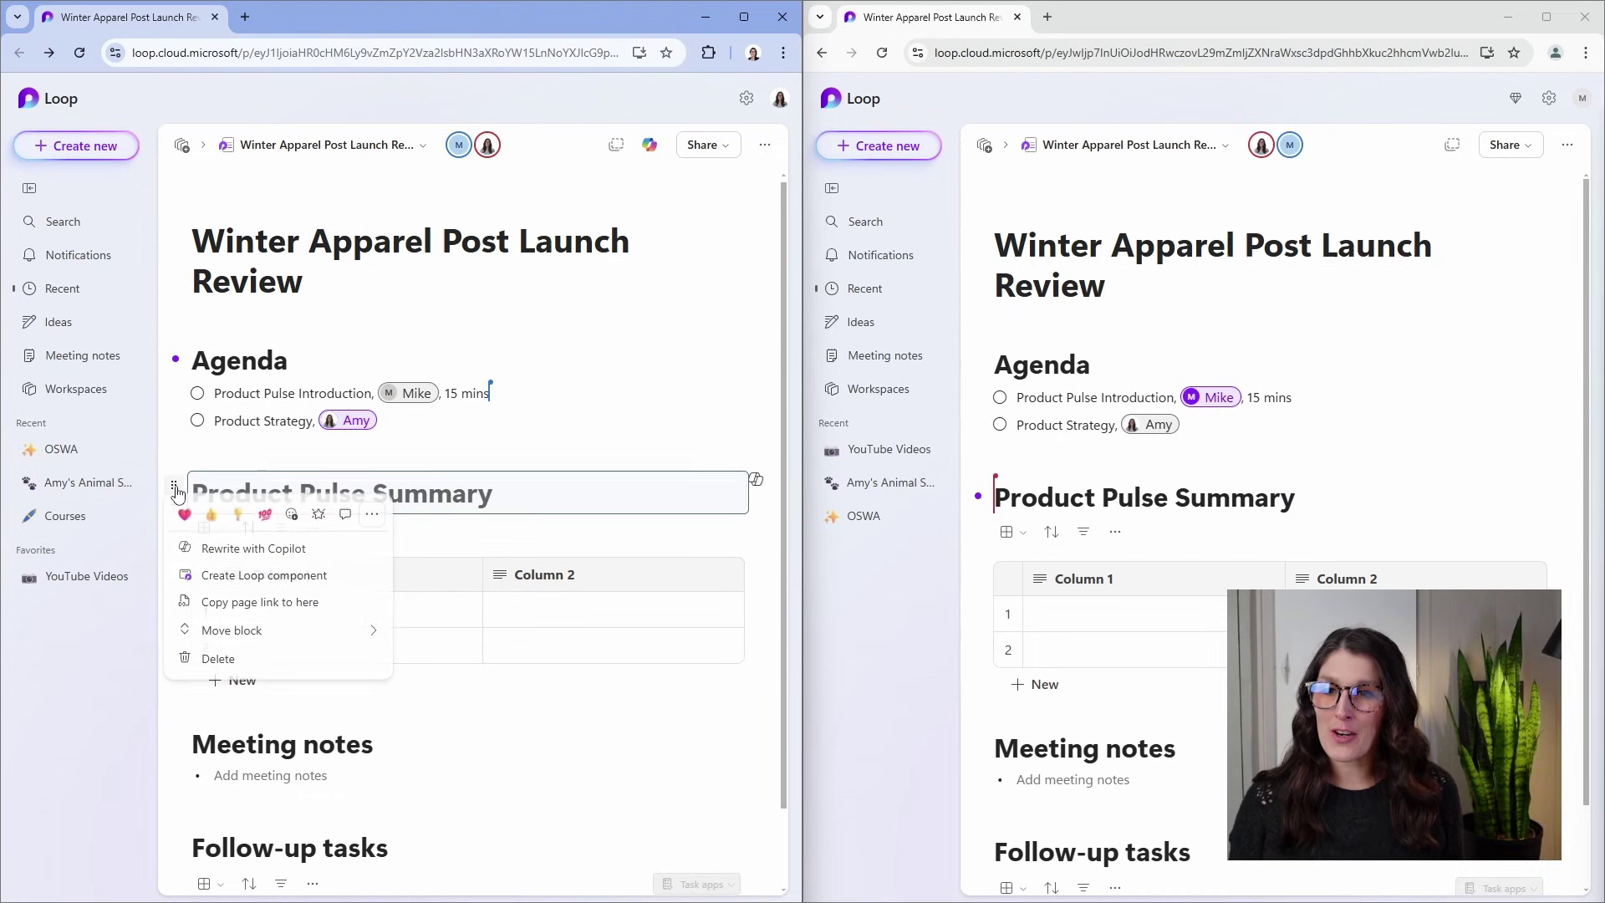
pyautogui.click(345, 518)
pyautogui.write('@')
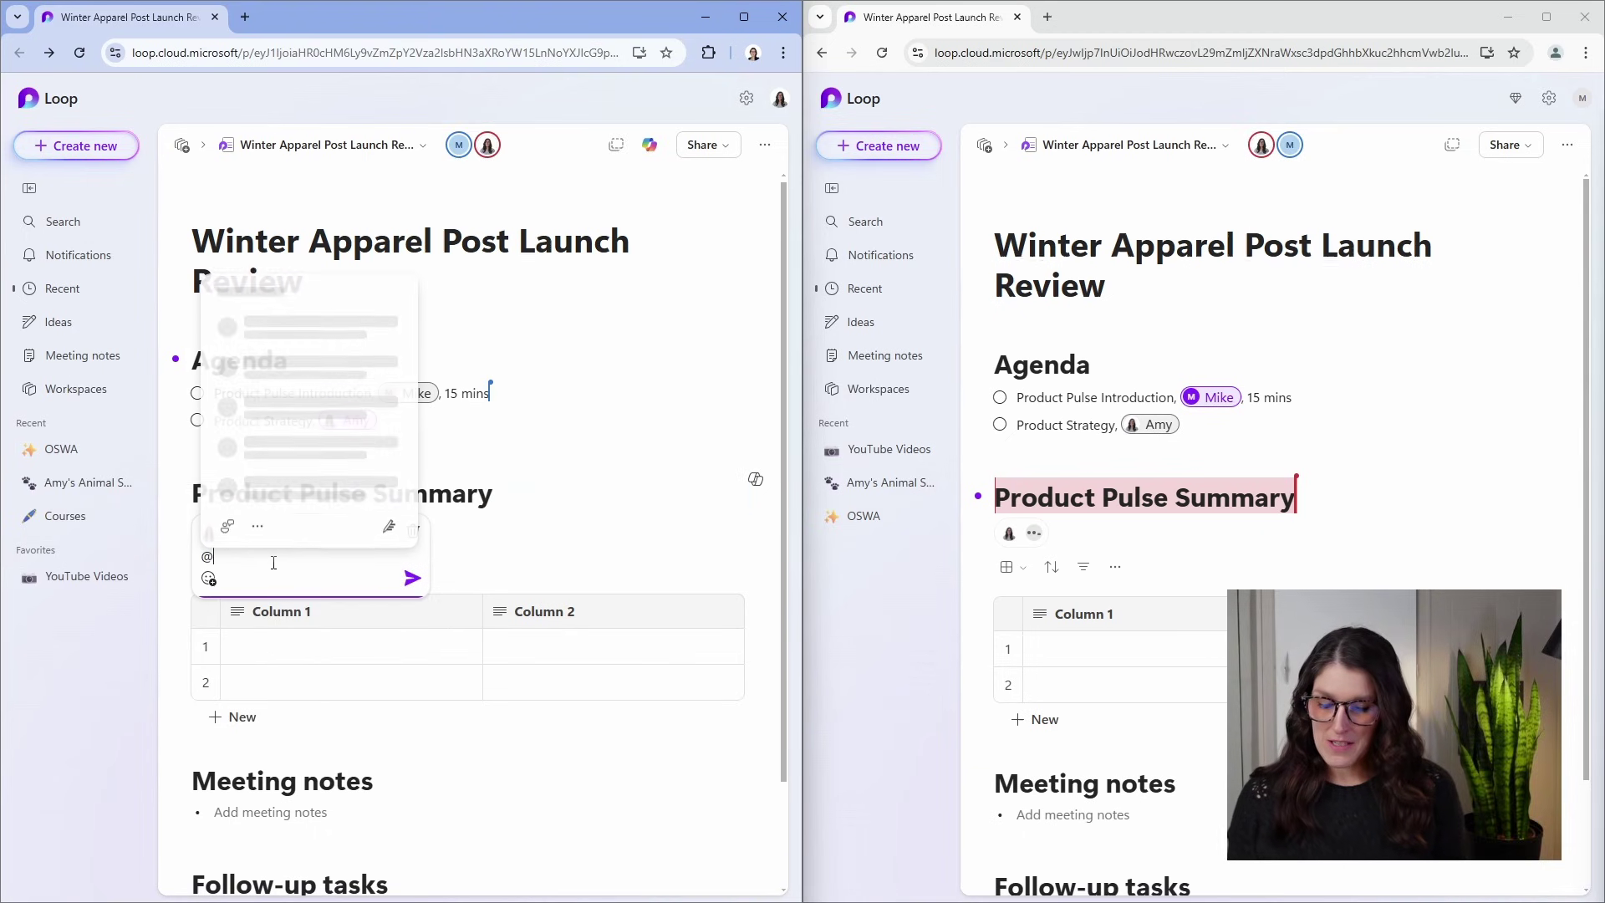
pyautogui.write('mike')
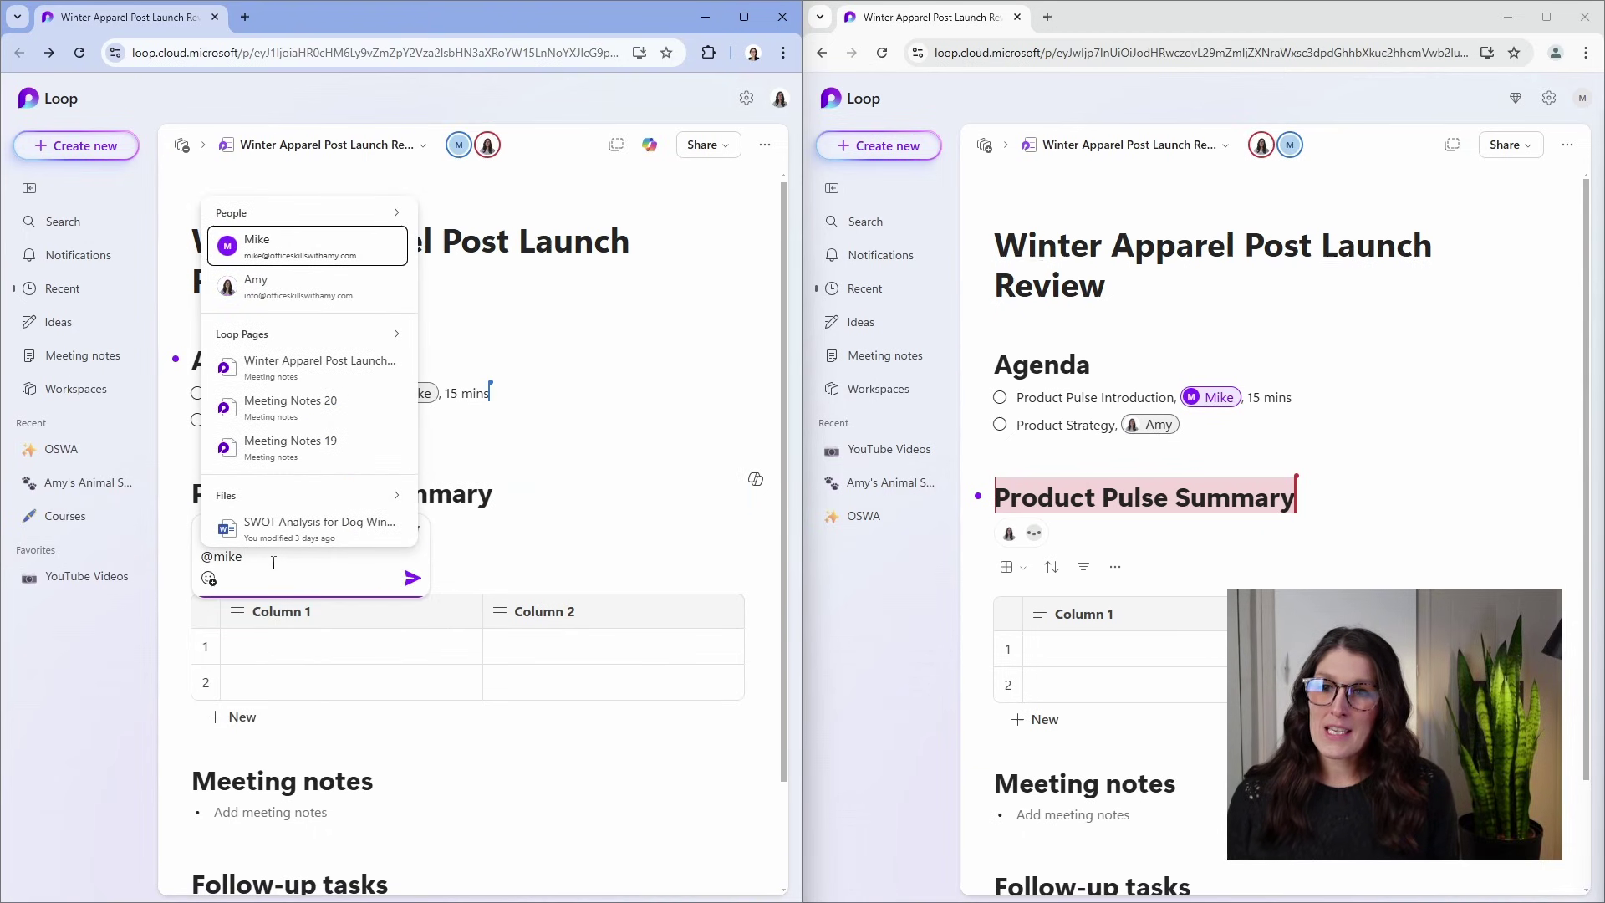
pyautogui.press('Return')
pyautogui.write('can I leave this with you?')
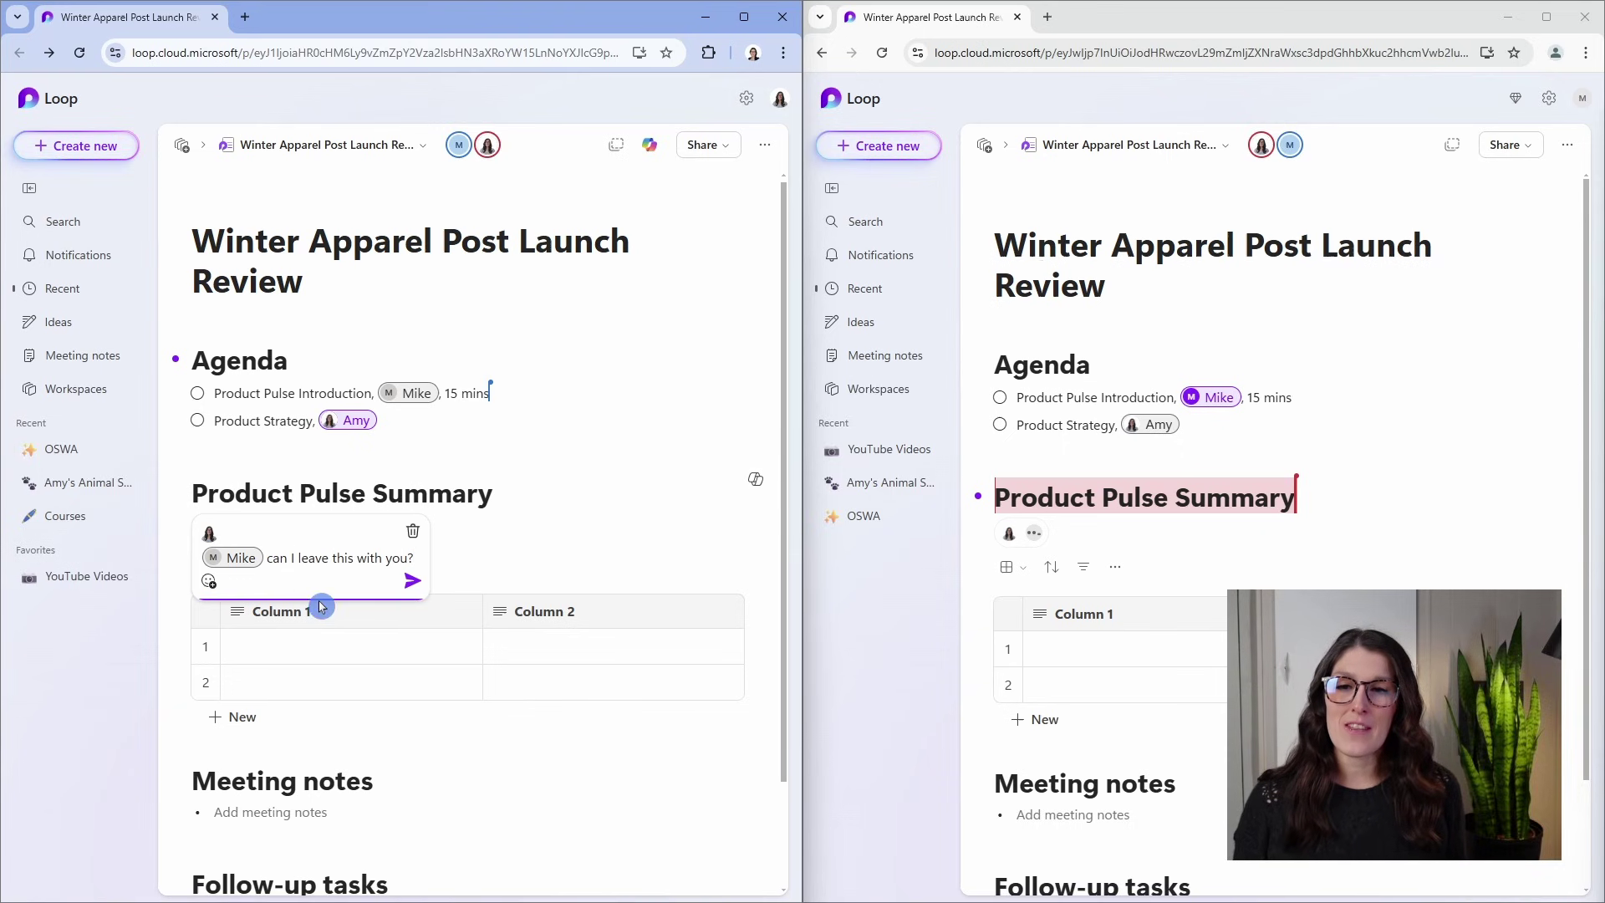
# Post the handover comment, then reply 'absolutely!' mentioning the comment's author.
pyautogui.click(413, 581)
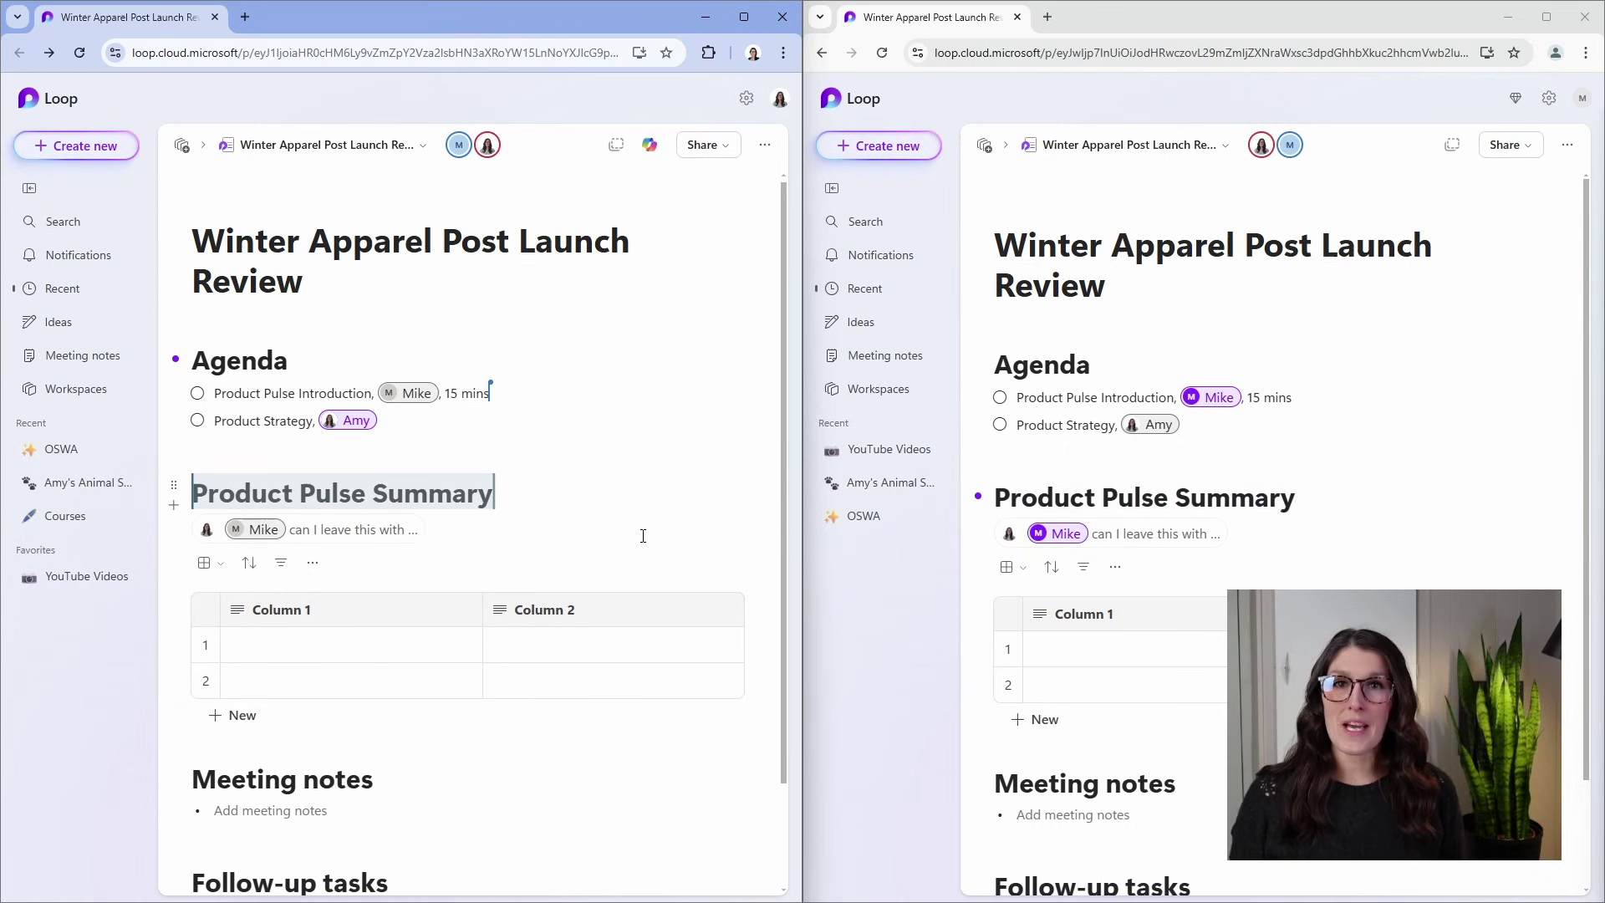
pyautogui.click(1117, 542)
pyautogui.click(1072, 655)
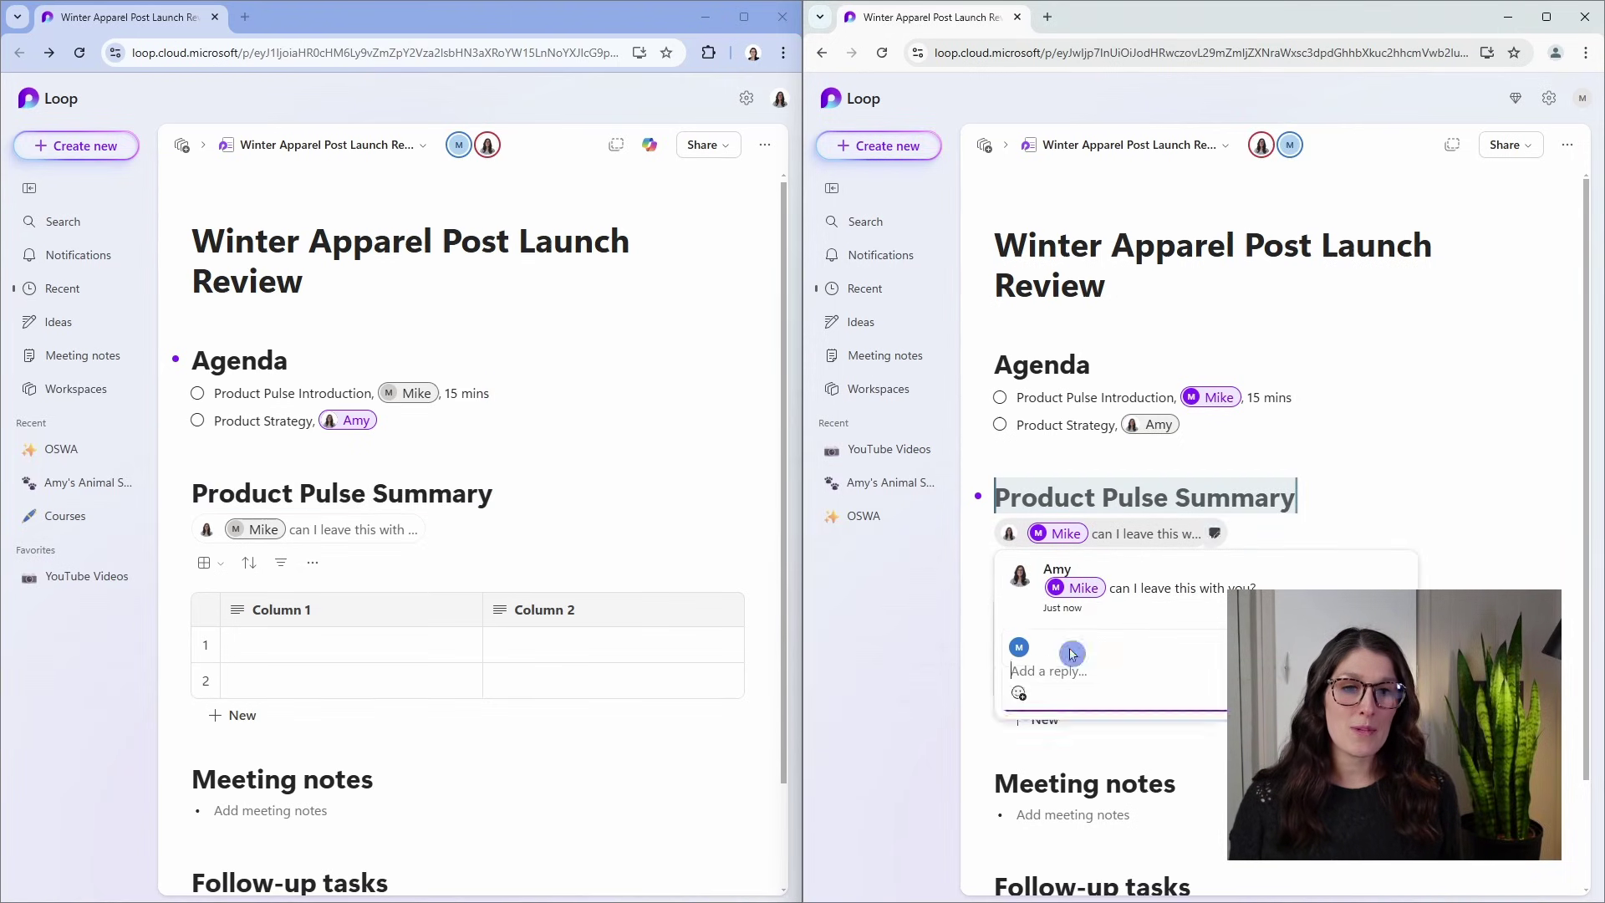
pyautogui.write('absolu')
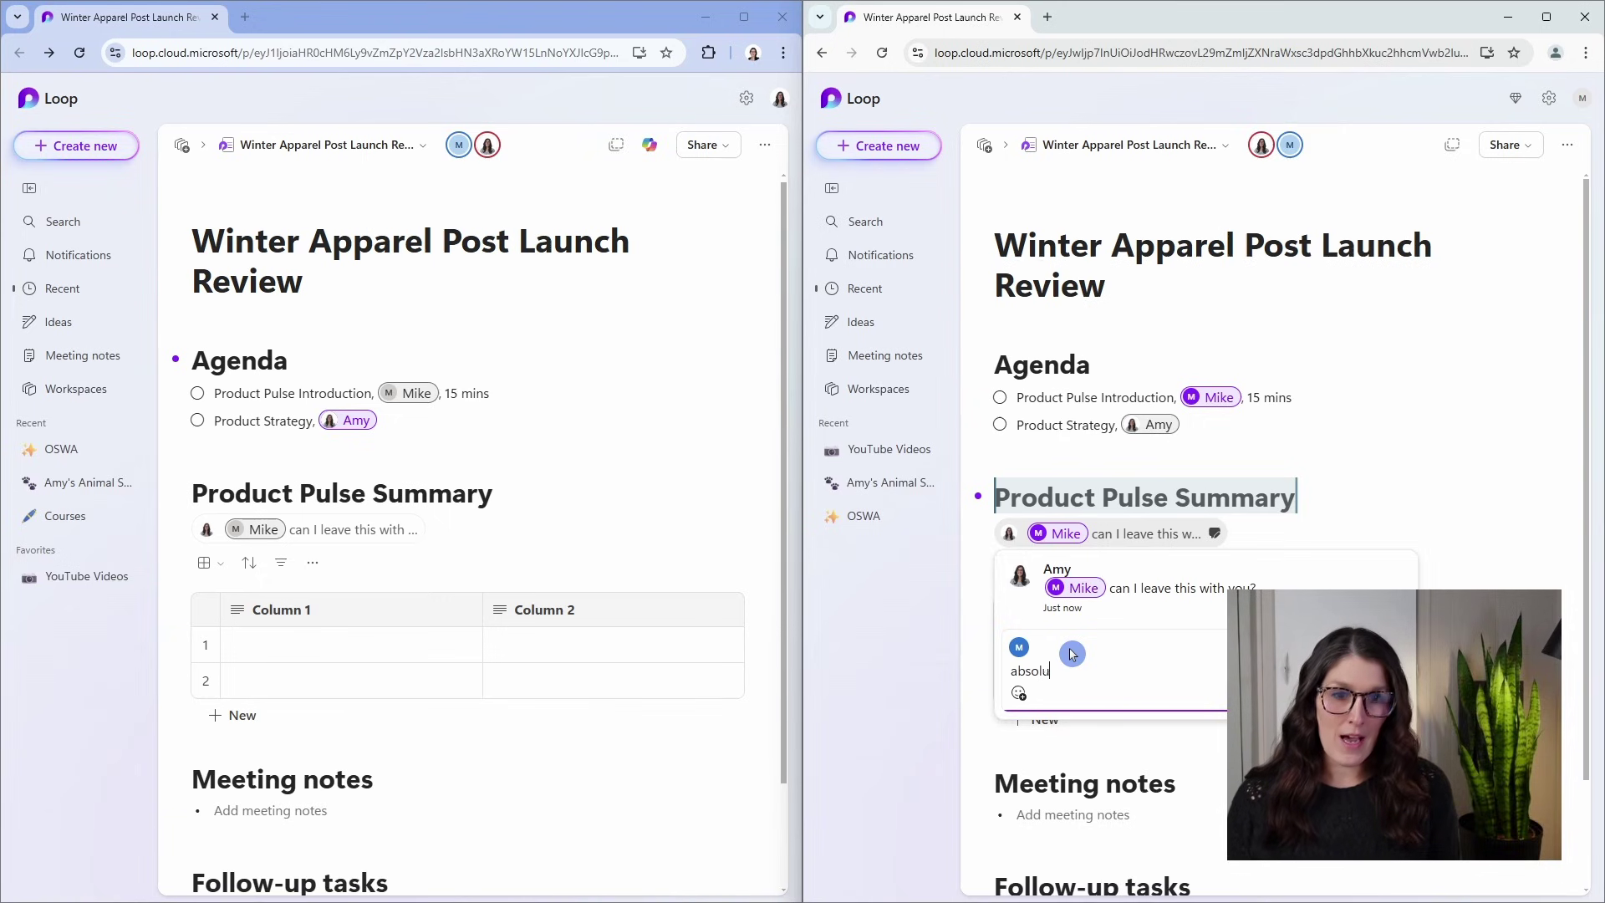
pyautogui.write('tely! @amy')
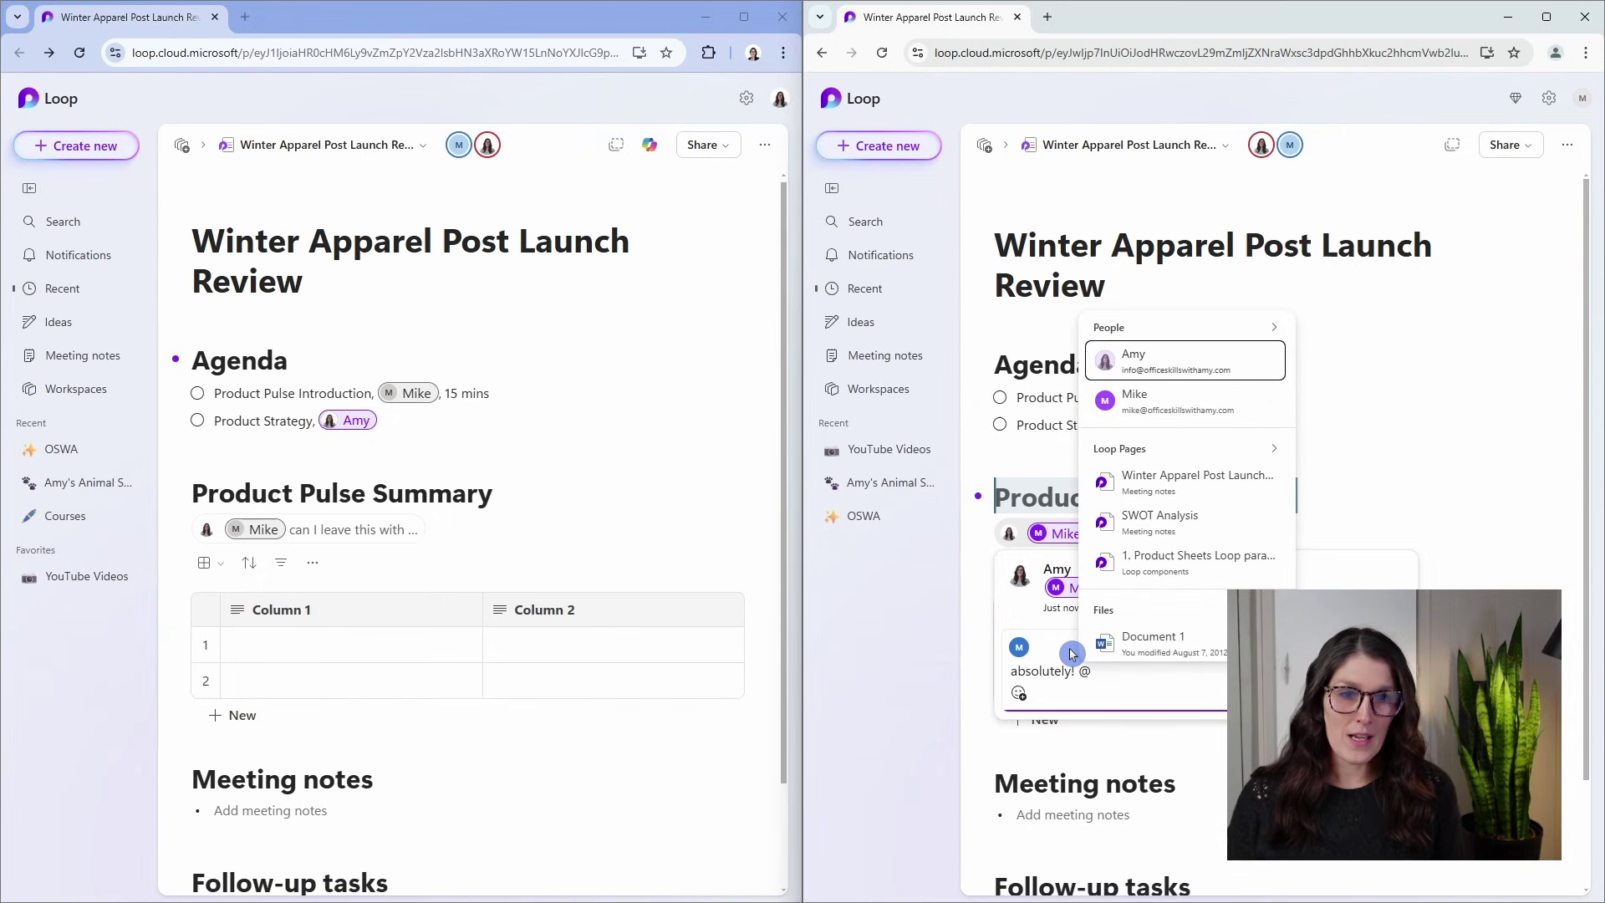
pyautogui.click(1170, 362)
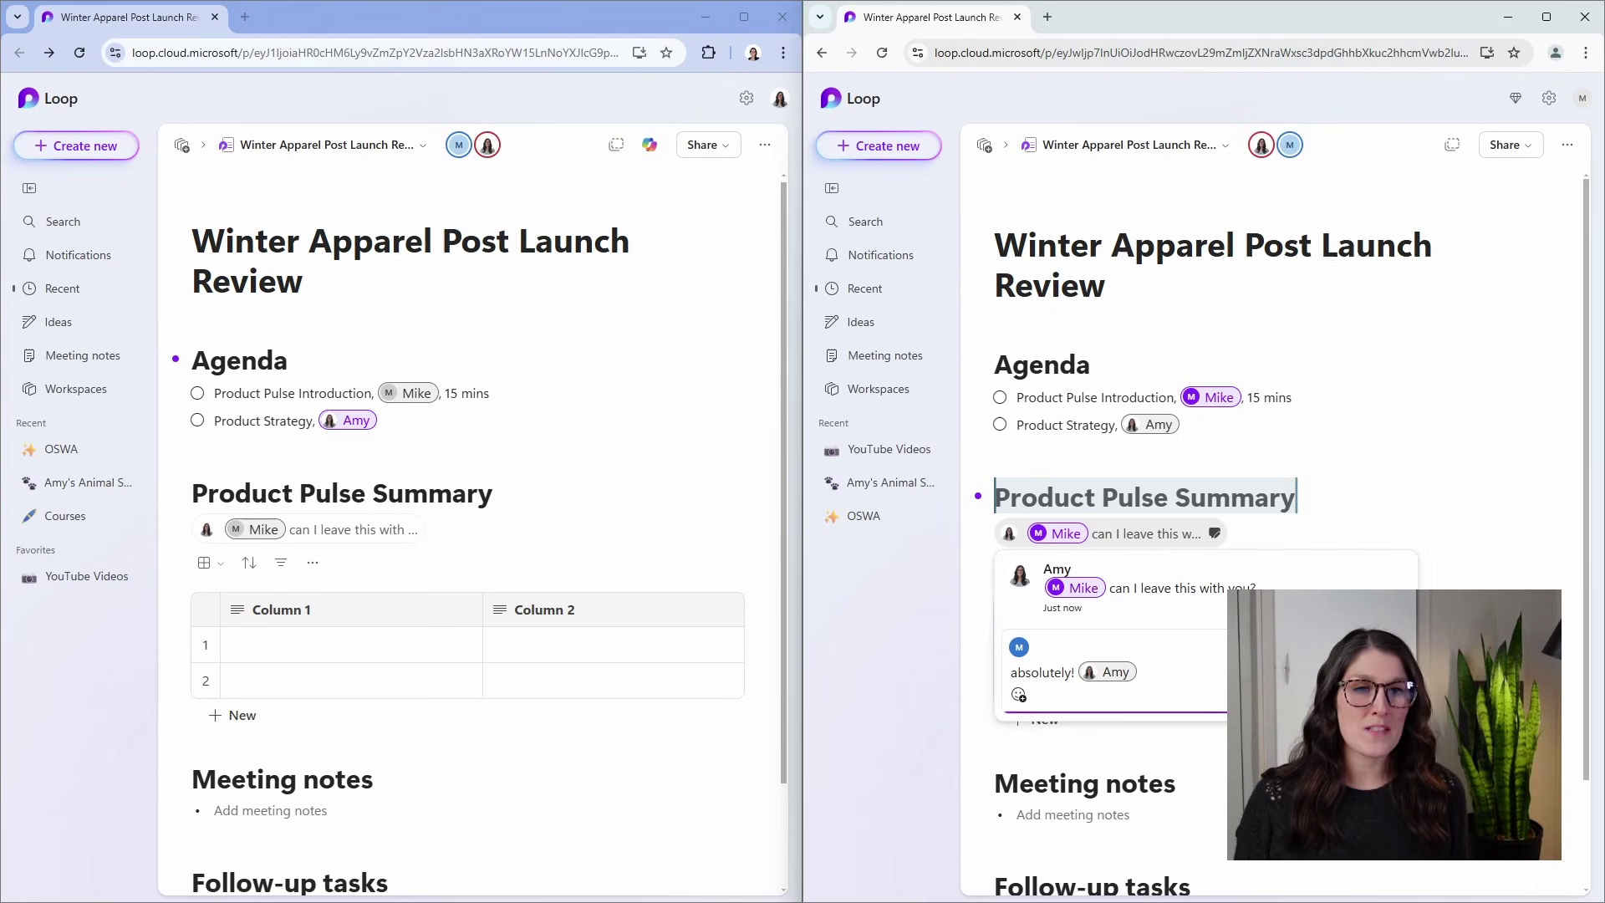
pyautogui.press('Return')
# Close the comment thread on the Product Pulse Summary heading.
pyautogui.click(1307, 534)
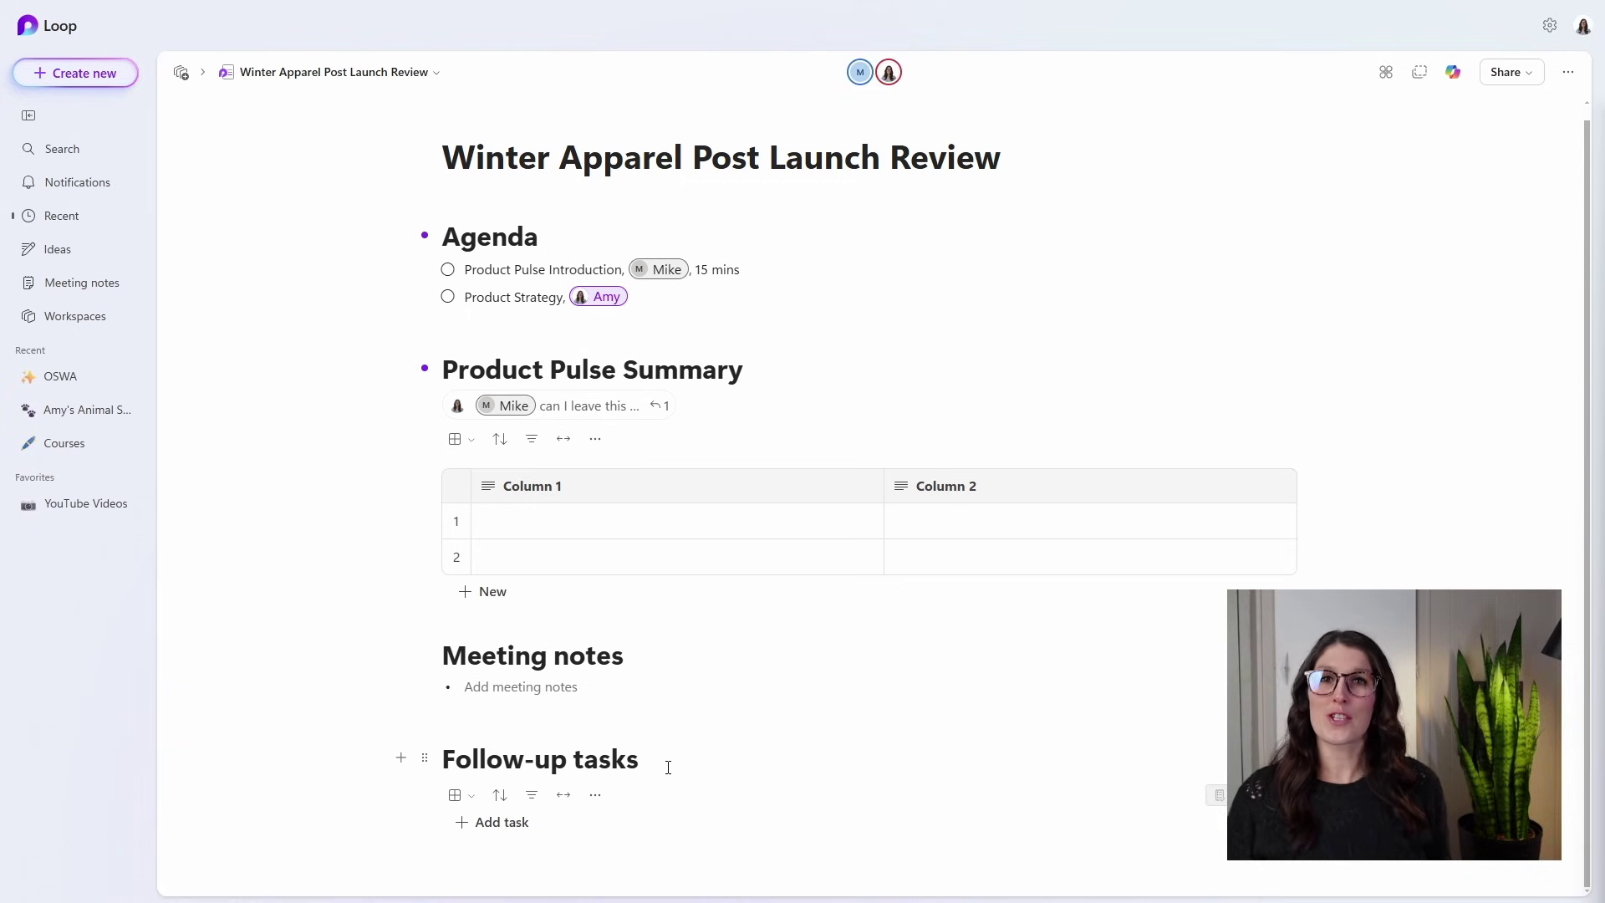
# Add a follow-up task row named 'Add Product Pulse Summary to Agenda'.
pyautogui.click(495, 824)
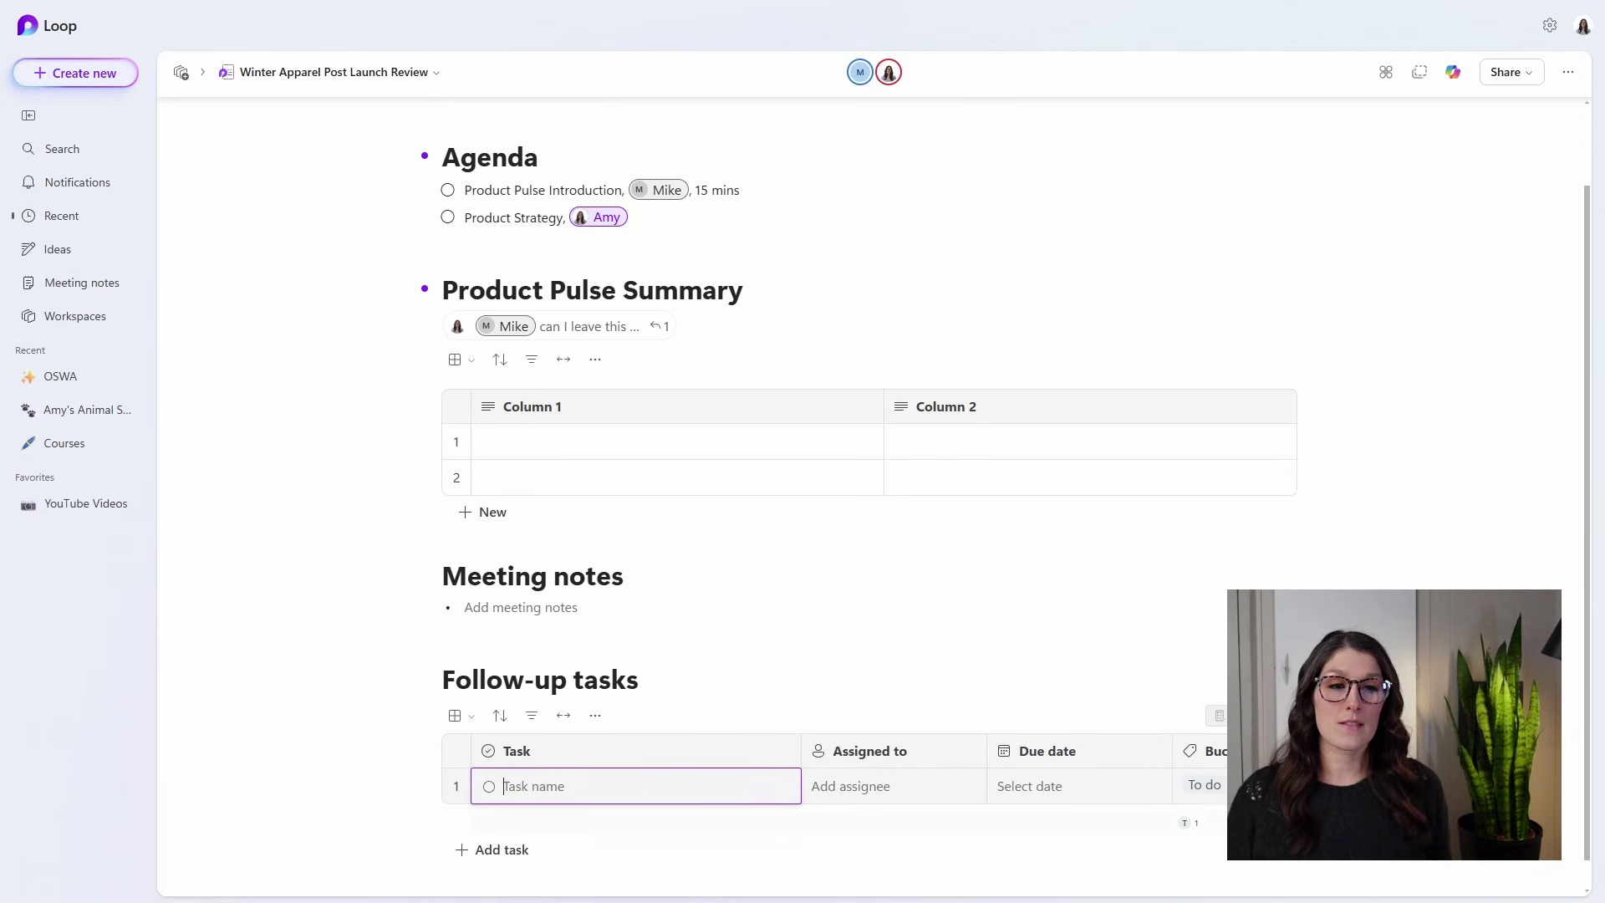
pyautogui.scroll(-1, 447, 274)
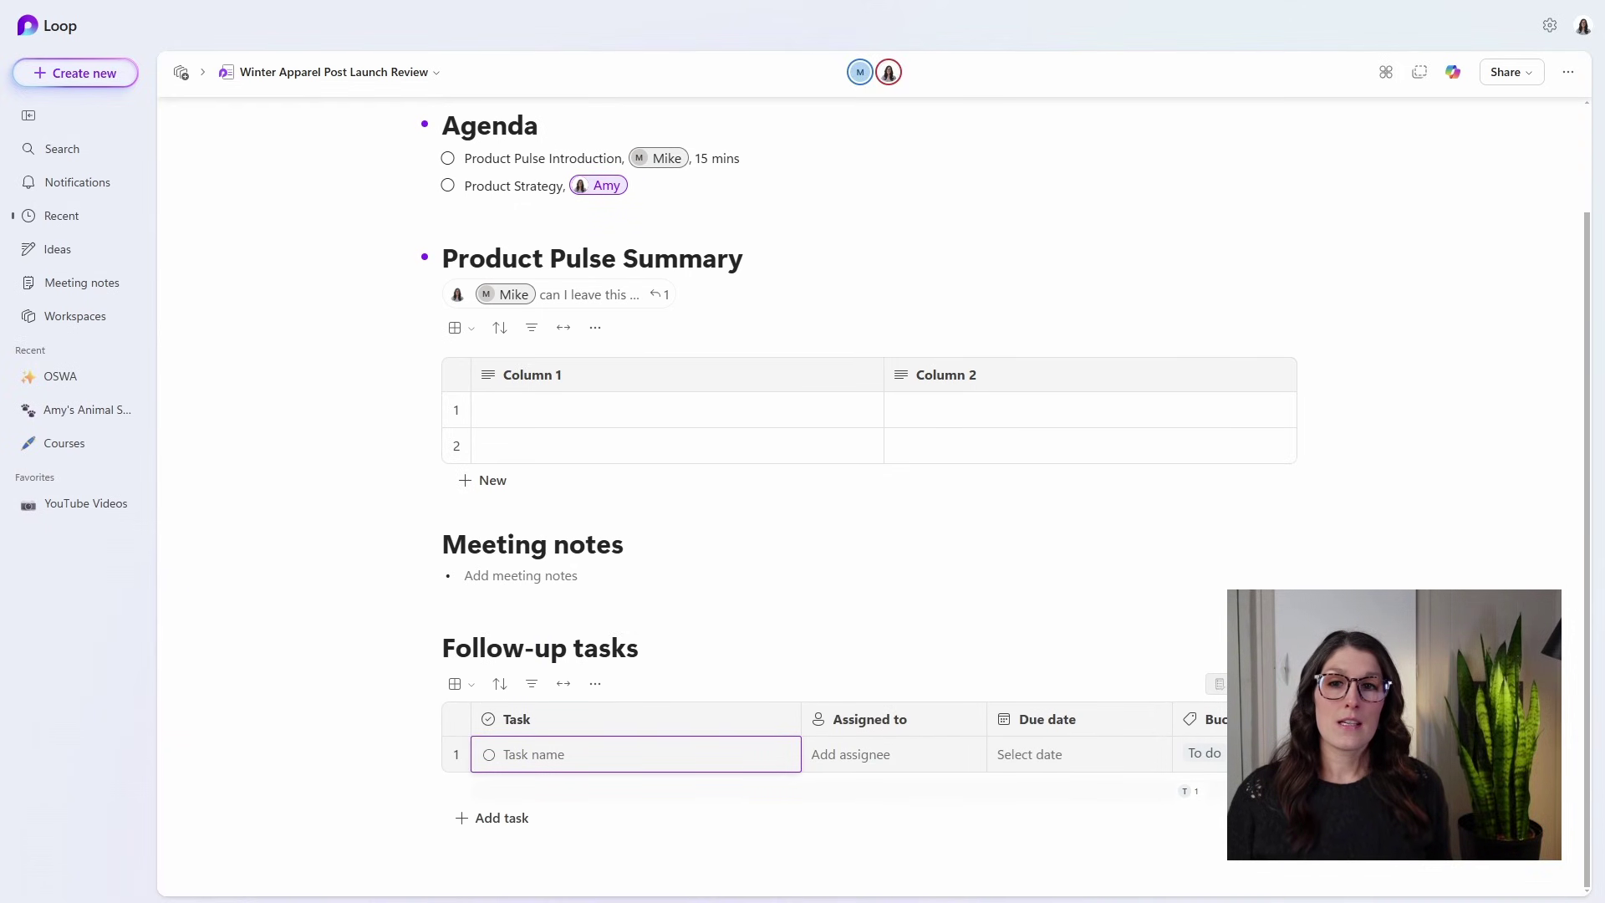
pyautogui.tripleClick(447, 268)
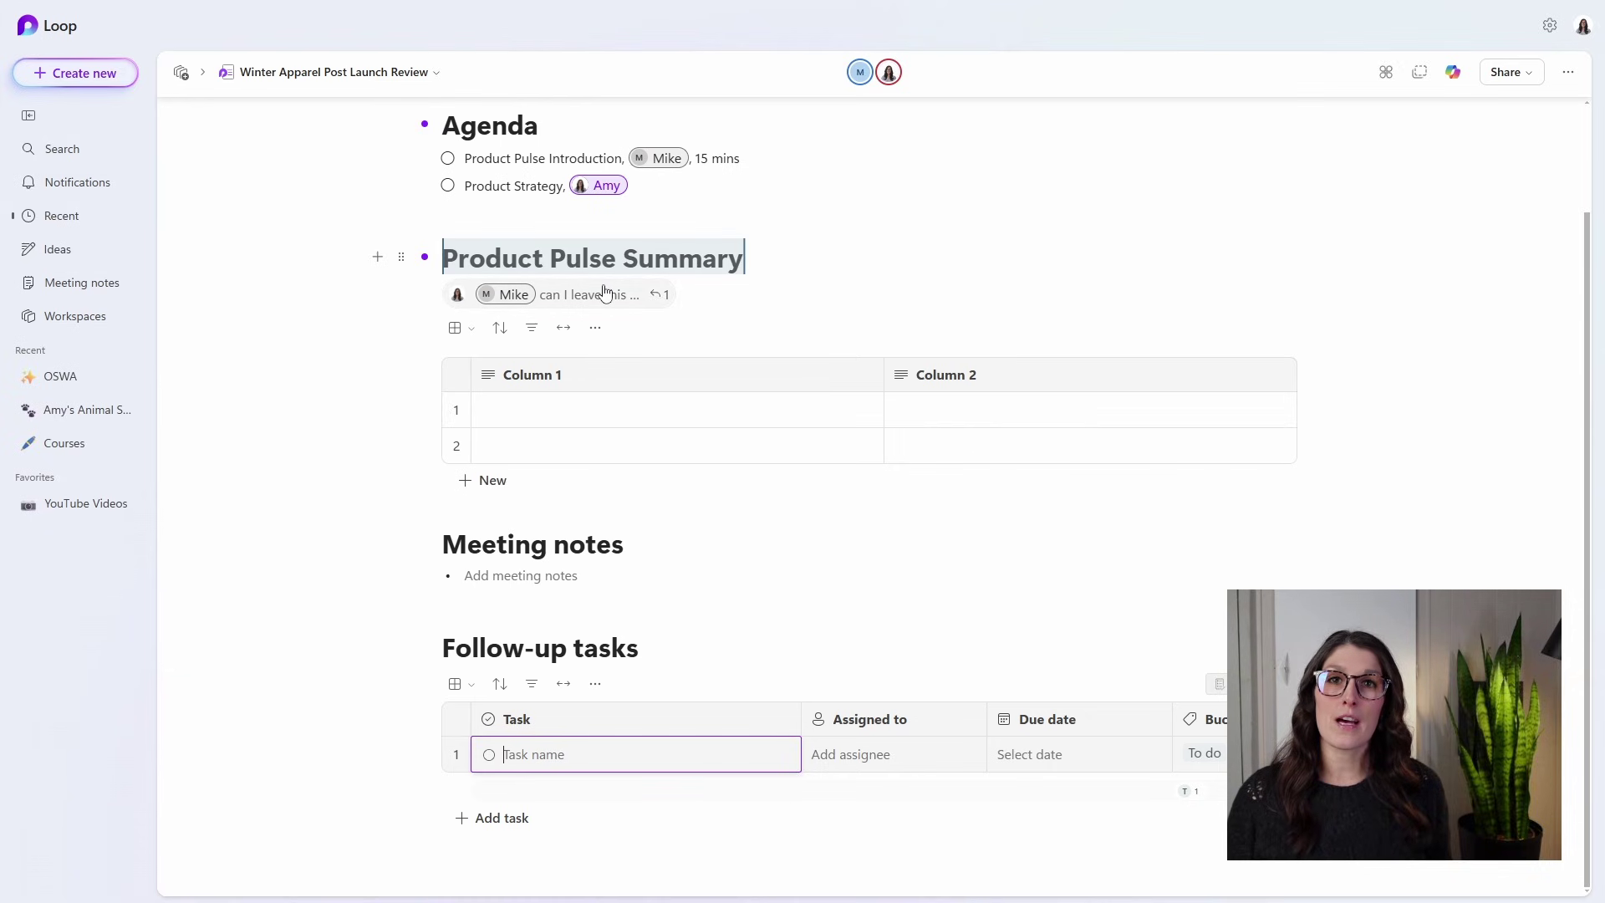
pyautogui.click(617, 744)
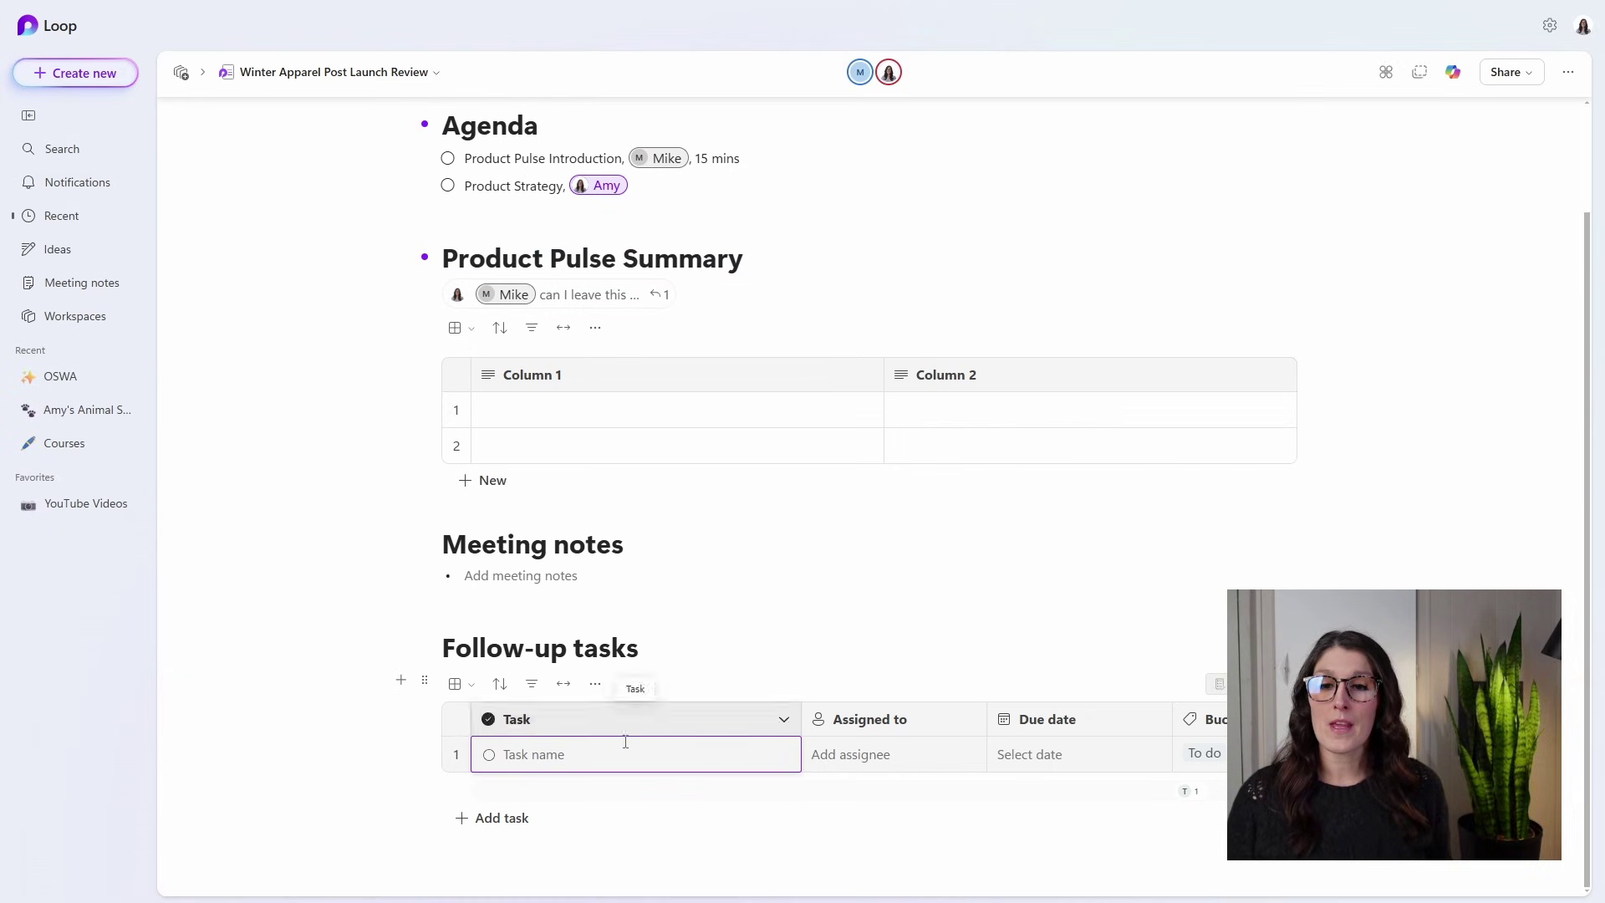
pyautogui.write('Add Product Pulse Summary to Agenda')
pyautogui.click(627, 786)
# Assign the first task to a teammate and set its due date to today.
pyautogui.click(853, 754)
pyautogui.click(867, 682)
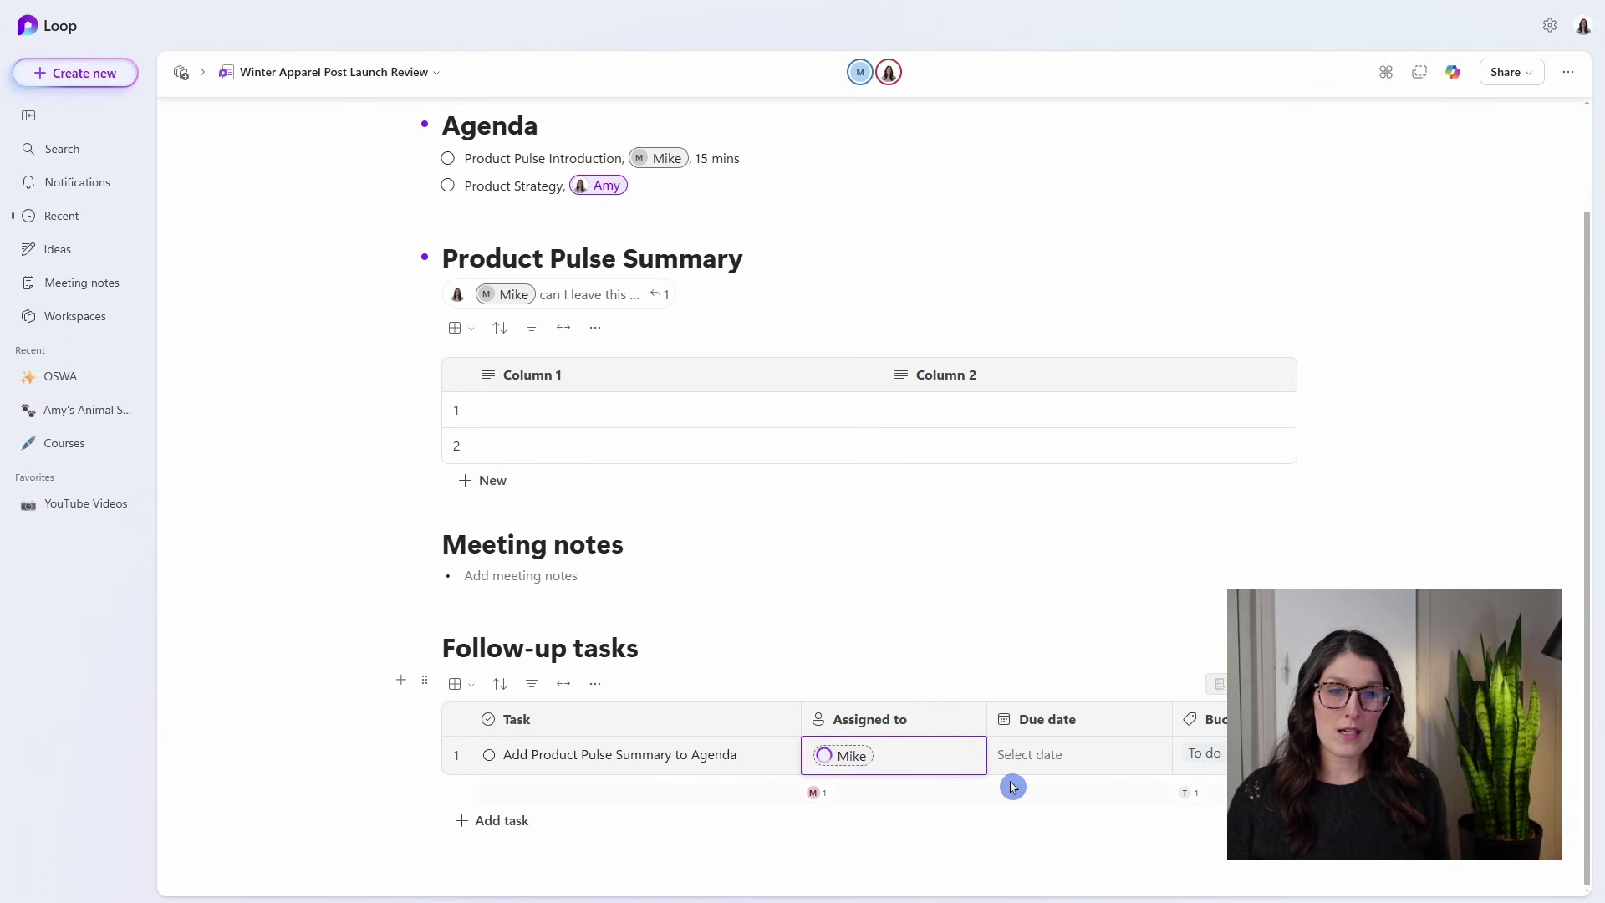
pyautogui.click(1035, 764)
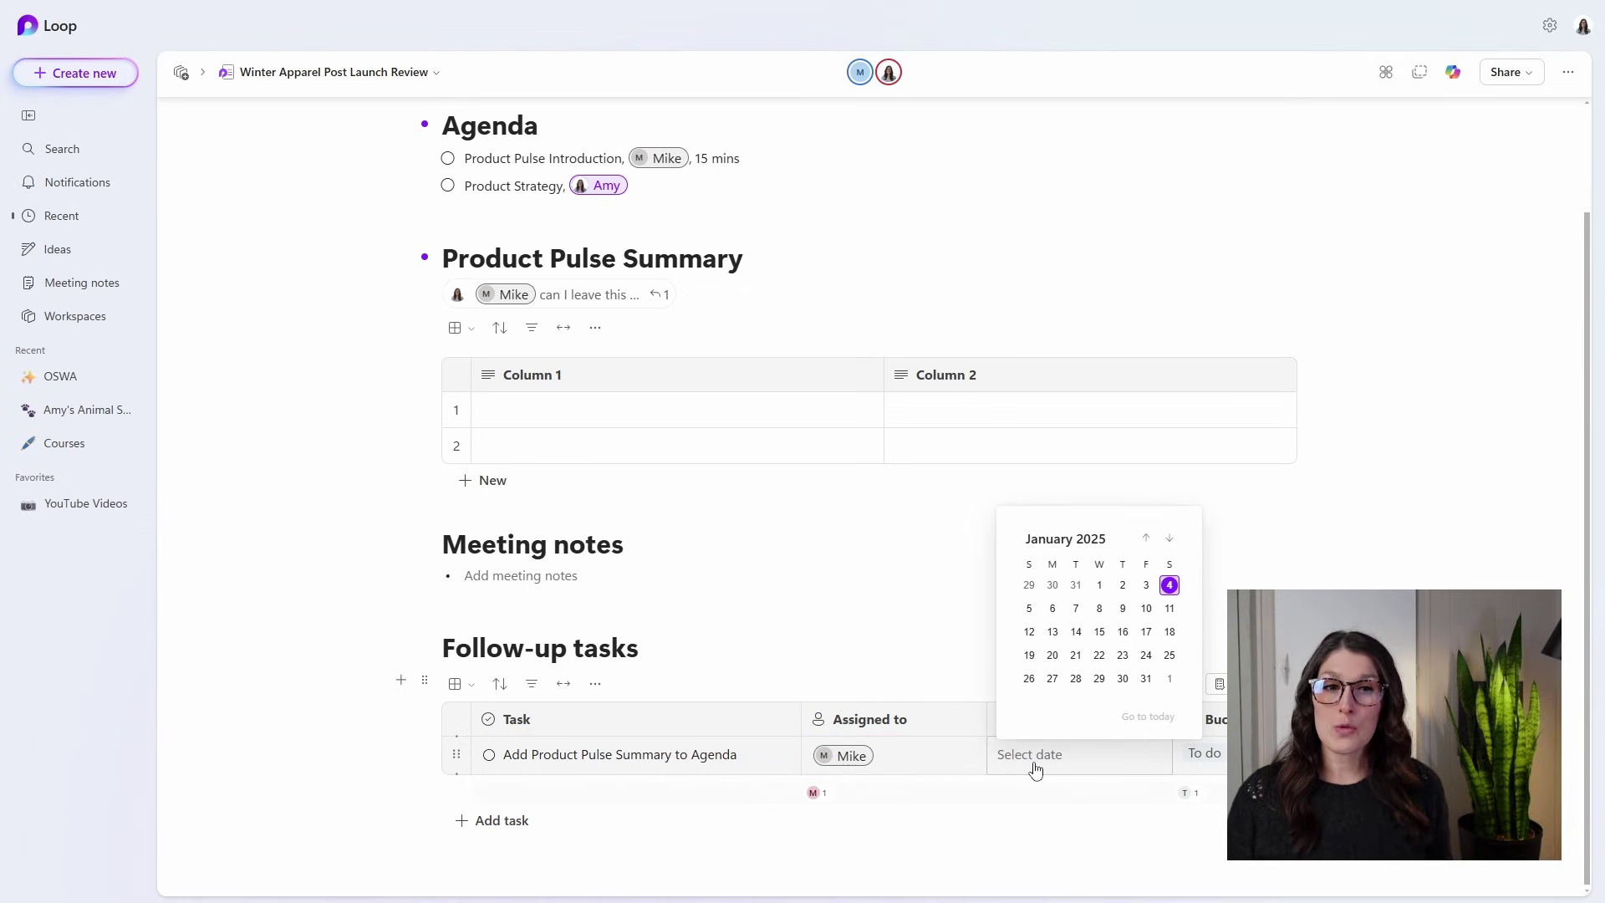
pyautogui.click(1169, 584)
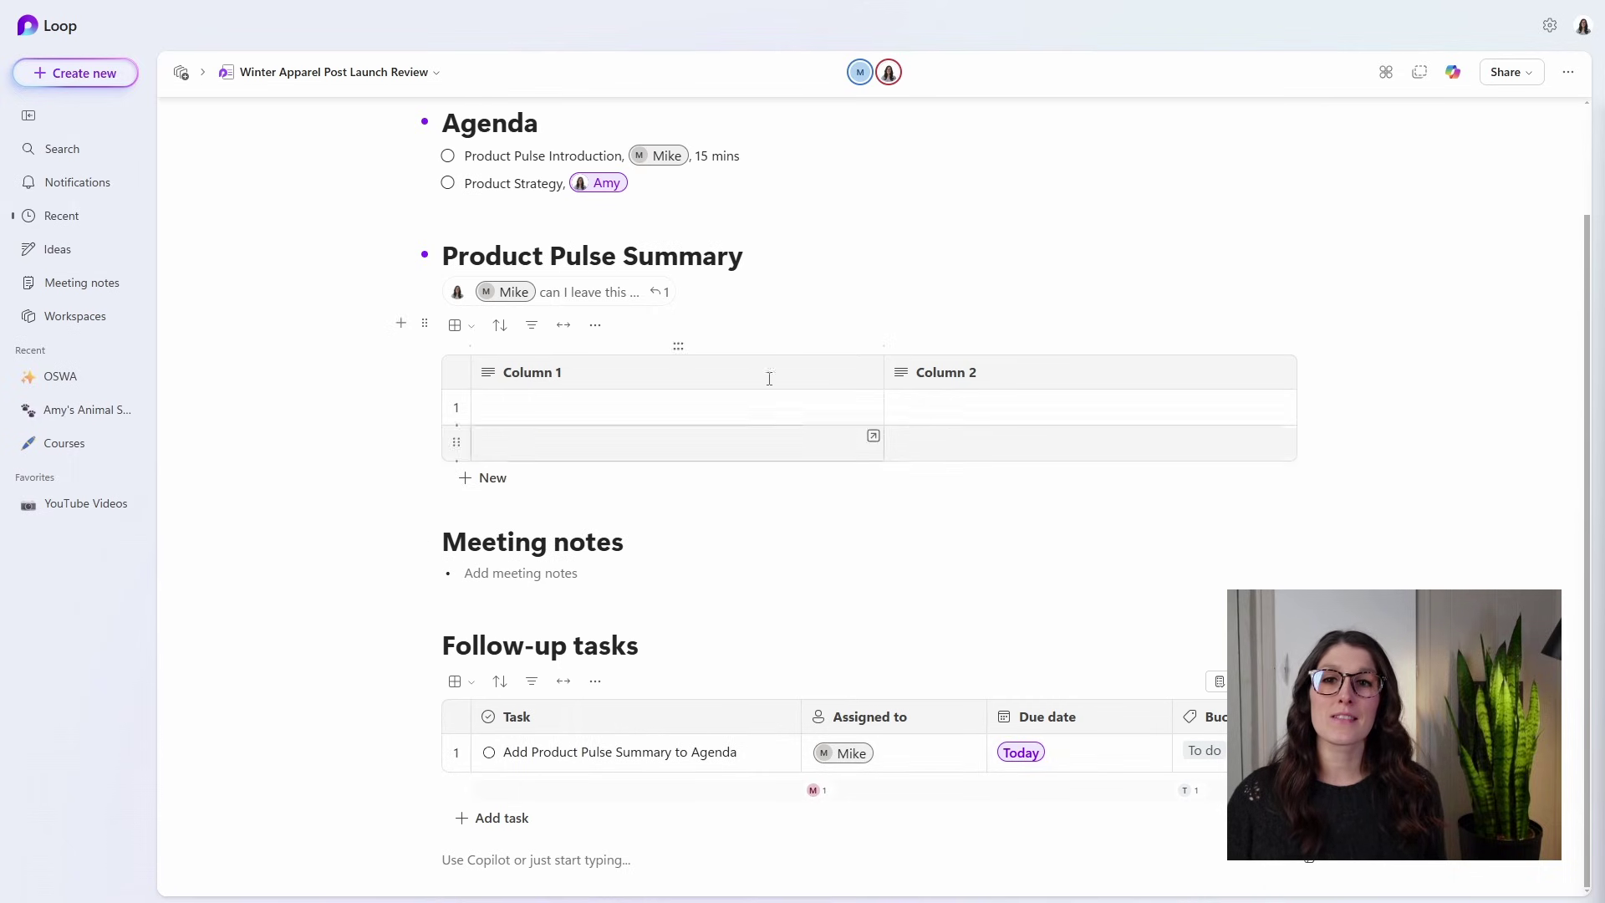
pyautogui.moveTo(445, 256); pyautogui.dragTo(587, 301)
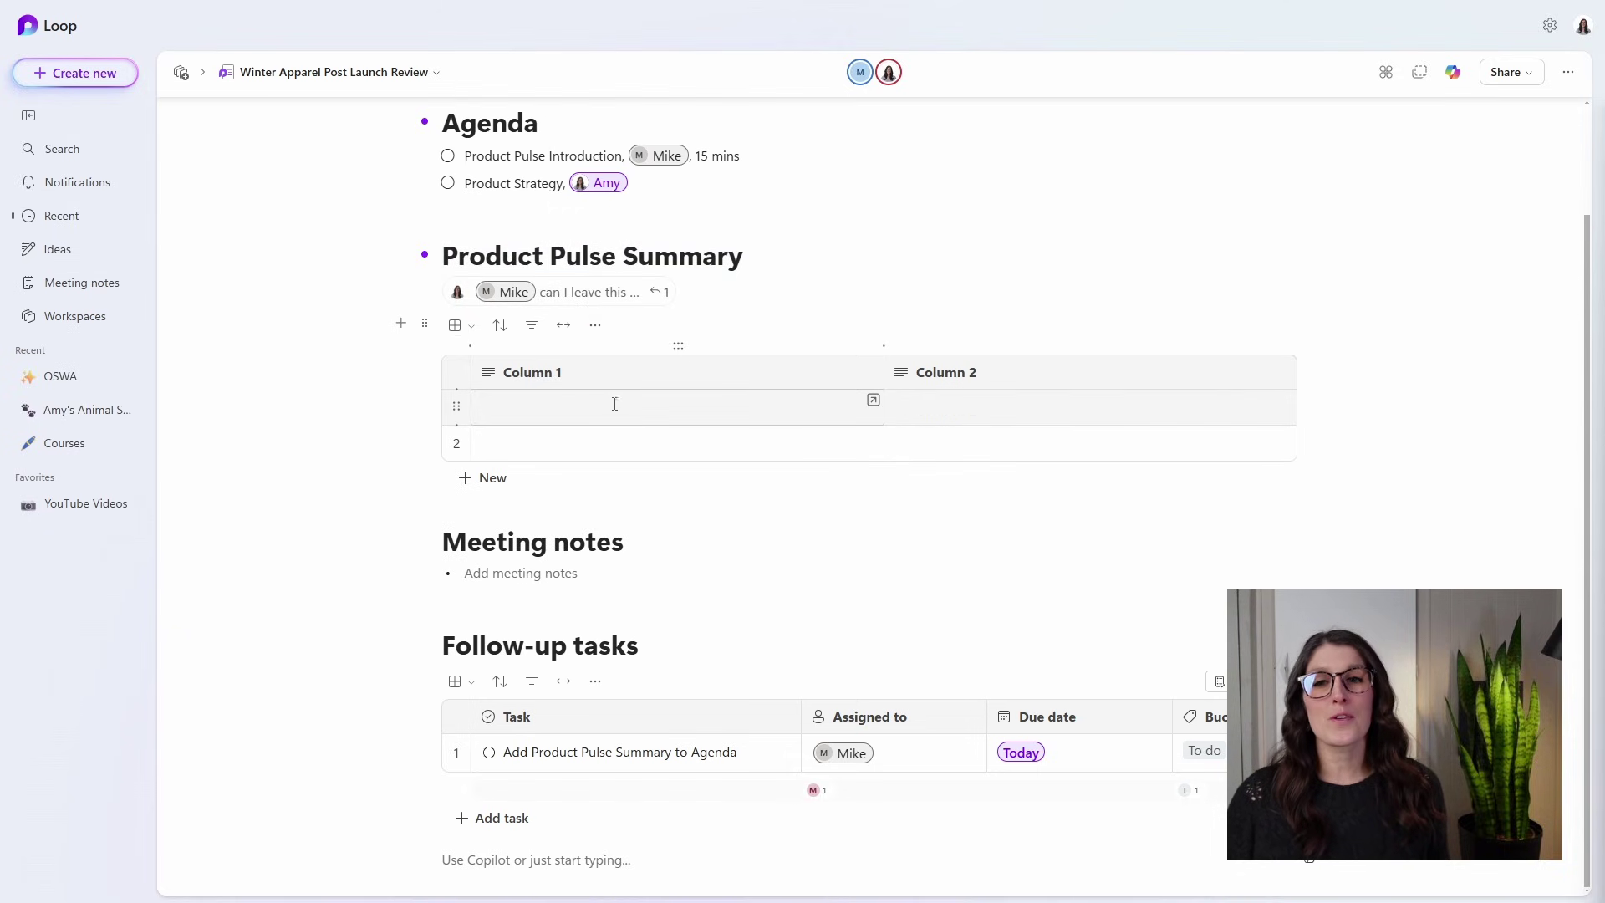
# Add a second task row named 'Touch base with team for blockages on meeting prep'.
pyautogui.click(617, 508)
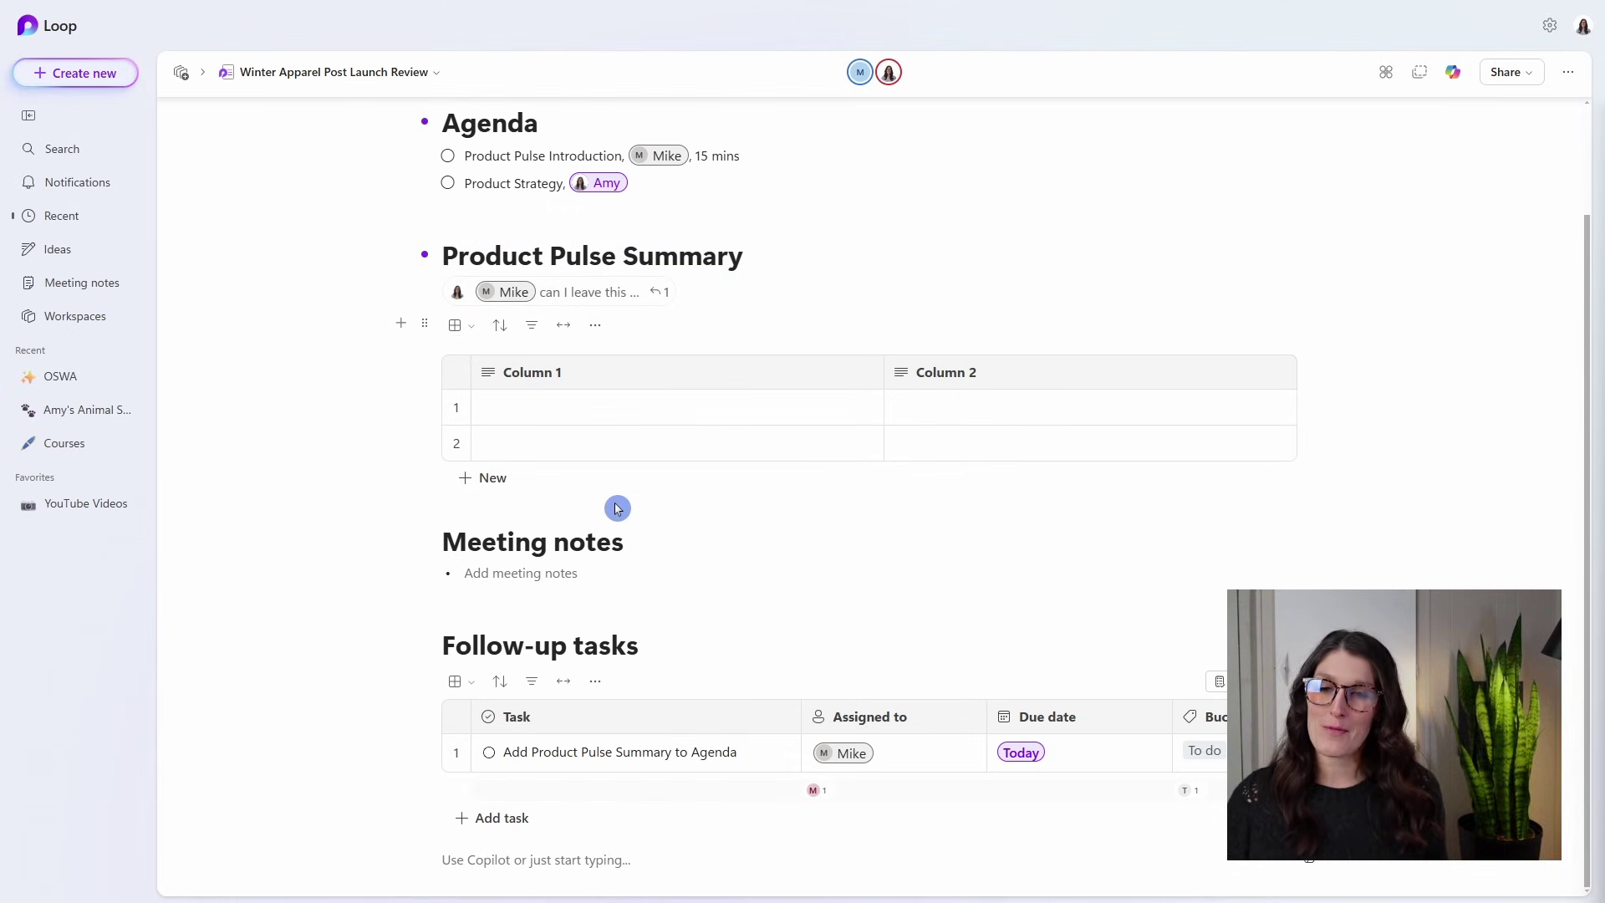
pyautogui.click(524, 804)
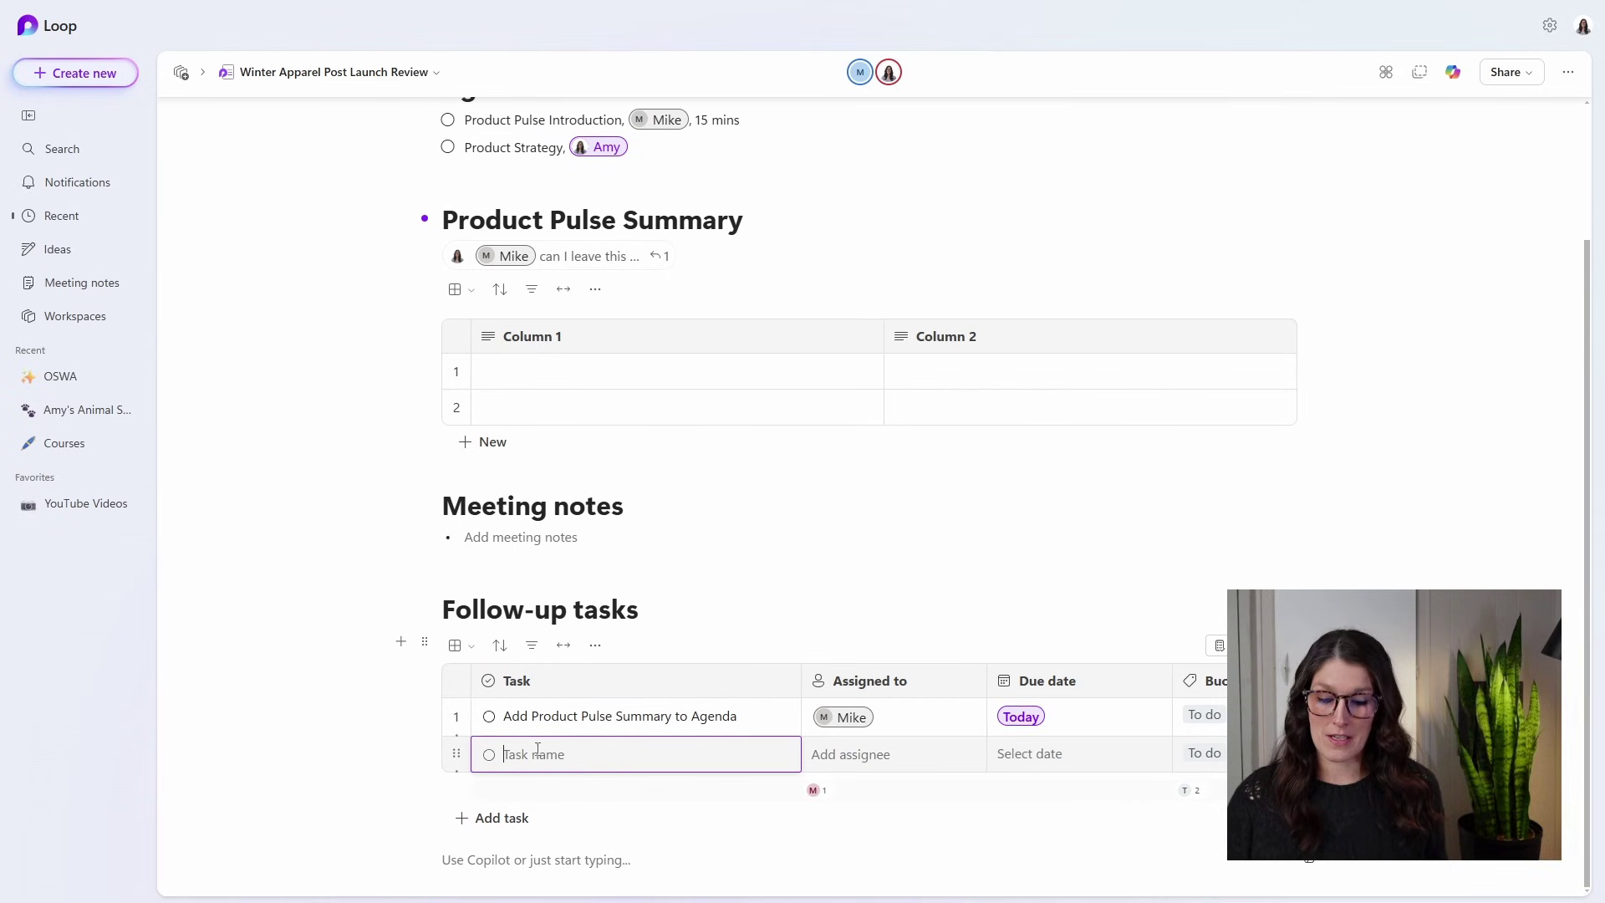
pyautogui.write('Touch base with team for blockages on meeting prep')
pyautogui.press('Tab')
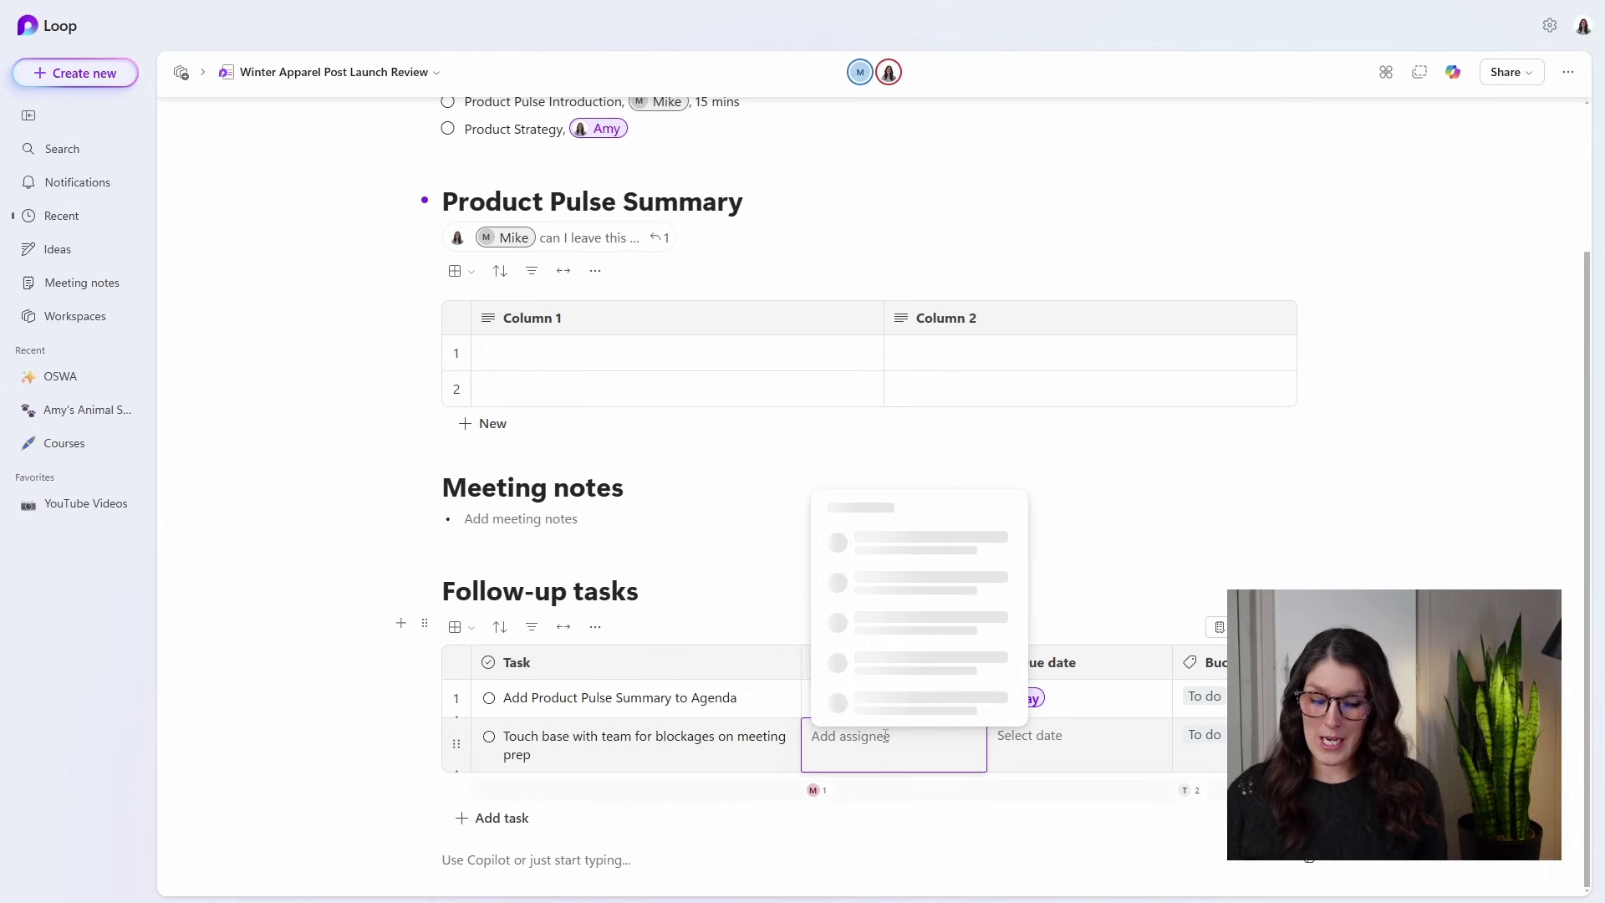
# Assign the second task to the other teammate and make it due today.
pyautogui.write('amy')
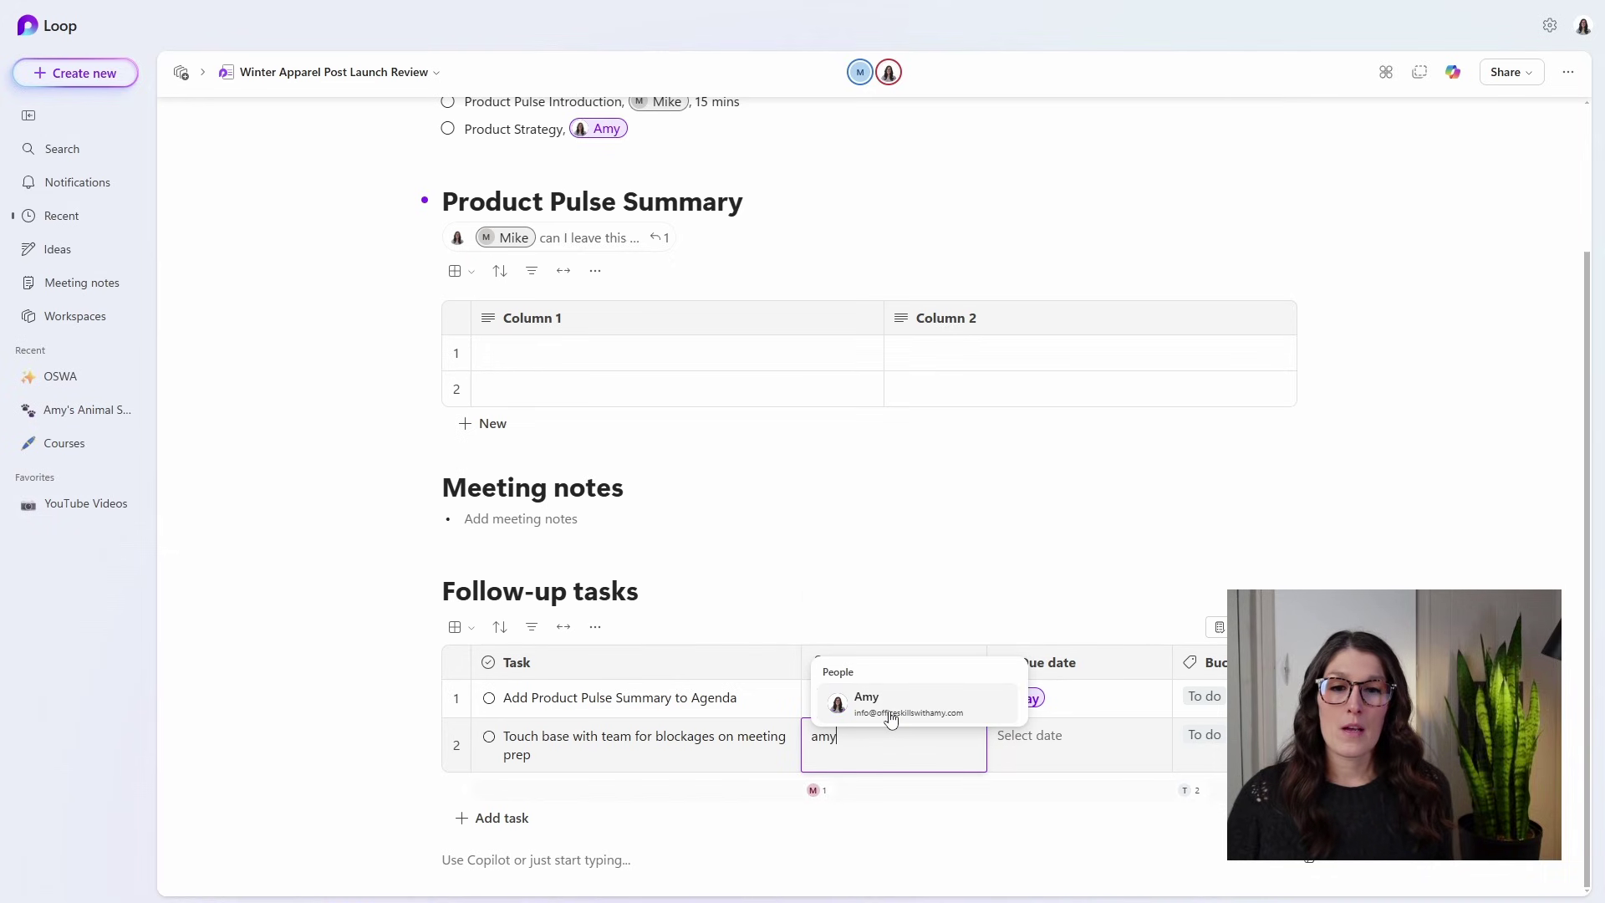
pyautogui.click(885, 707)
pyautogui.click(1092, 743)
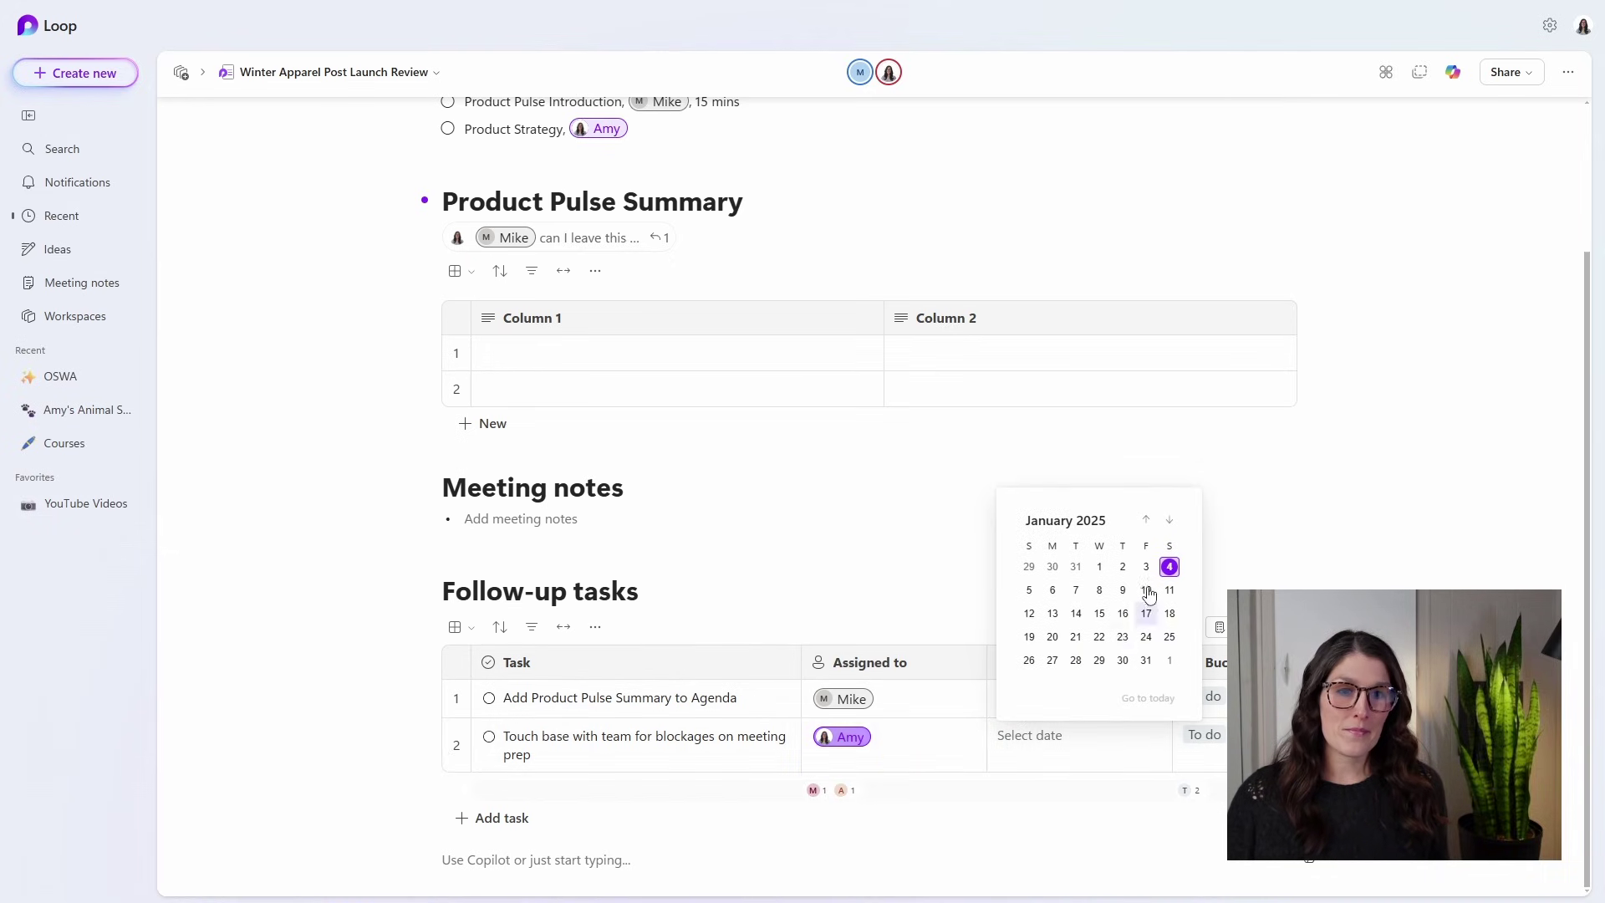
pyautogui.click(1168, 563)
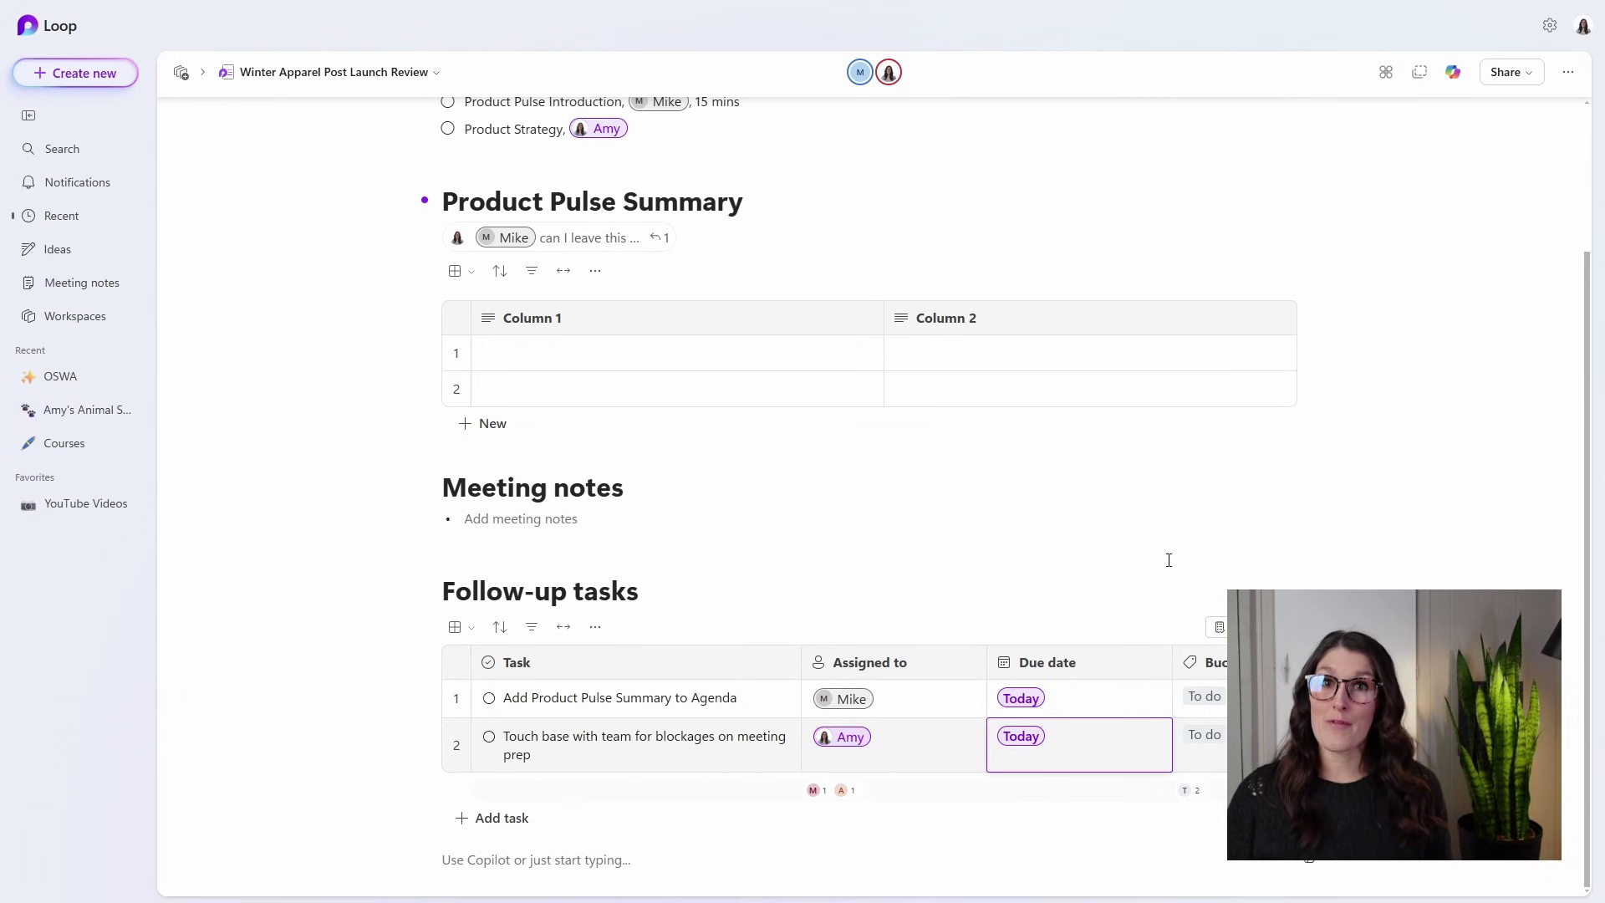
pyautogui.click(520, 518)
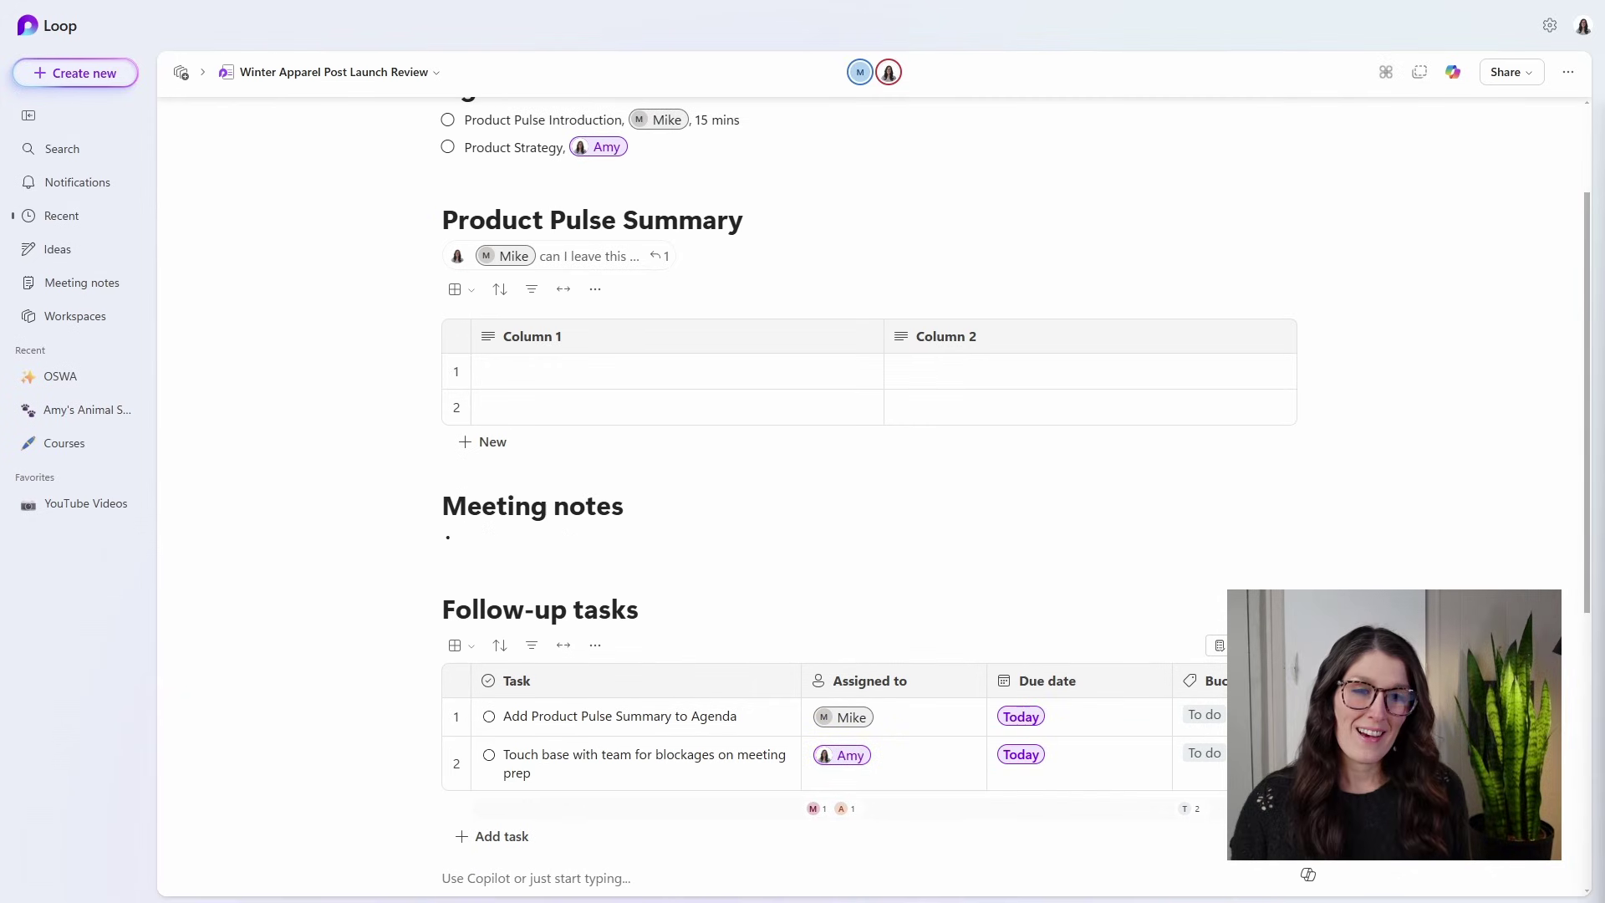
pyautogui.scroll(-2, 836, 501)
pyautogui.scroll(-3, 1307, 466)
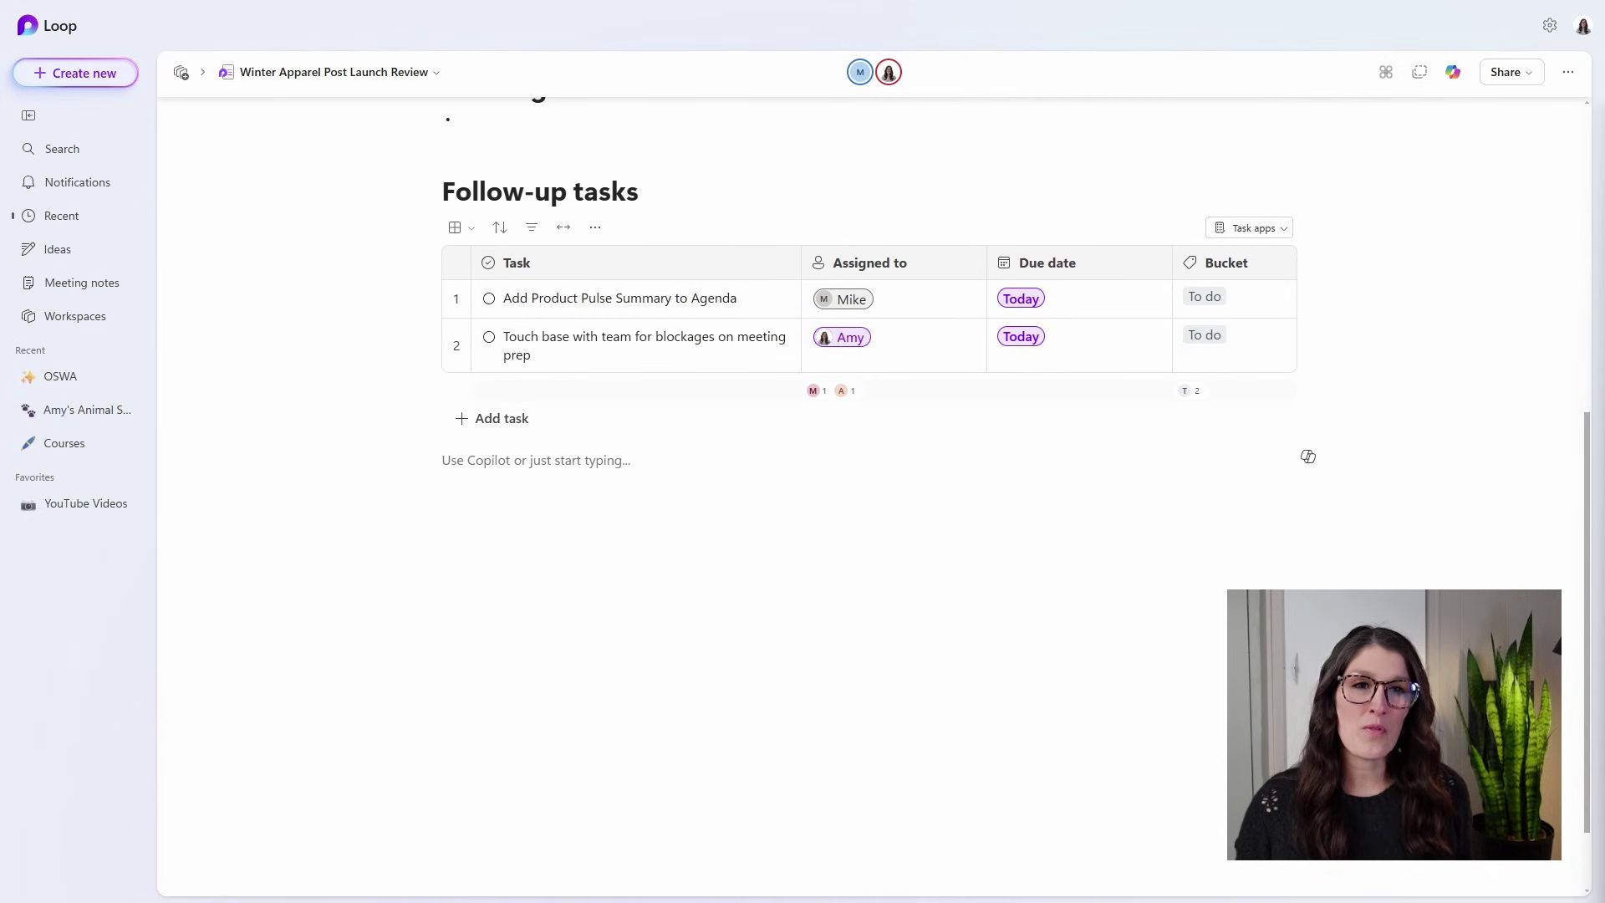
# Create a 'Meeting Prep' bucket option and assign it to the first task.
pyautogui.click(1237, 296)
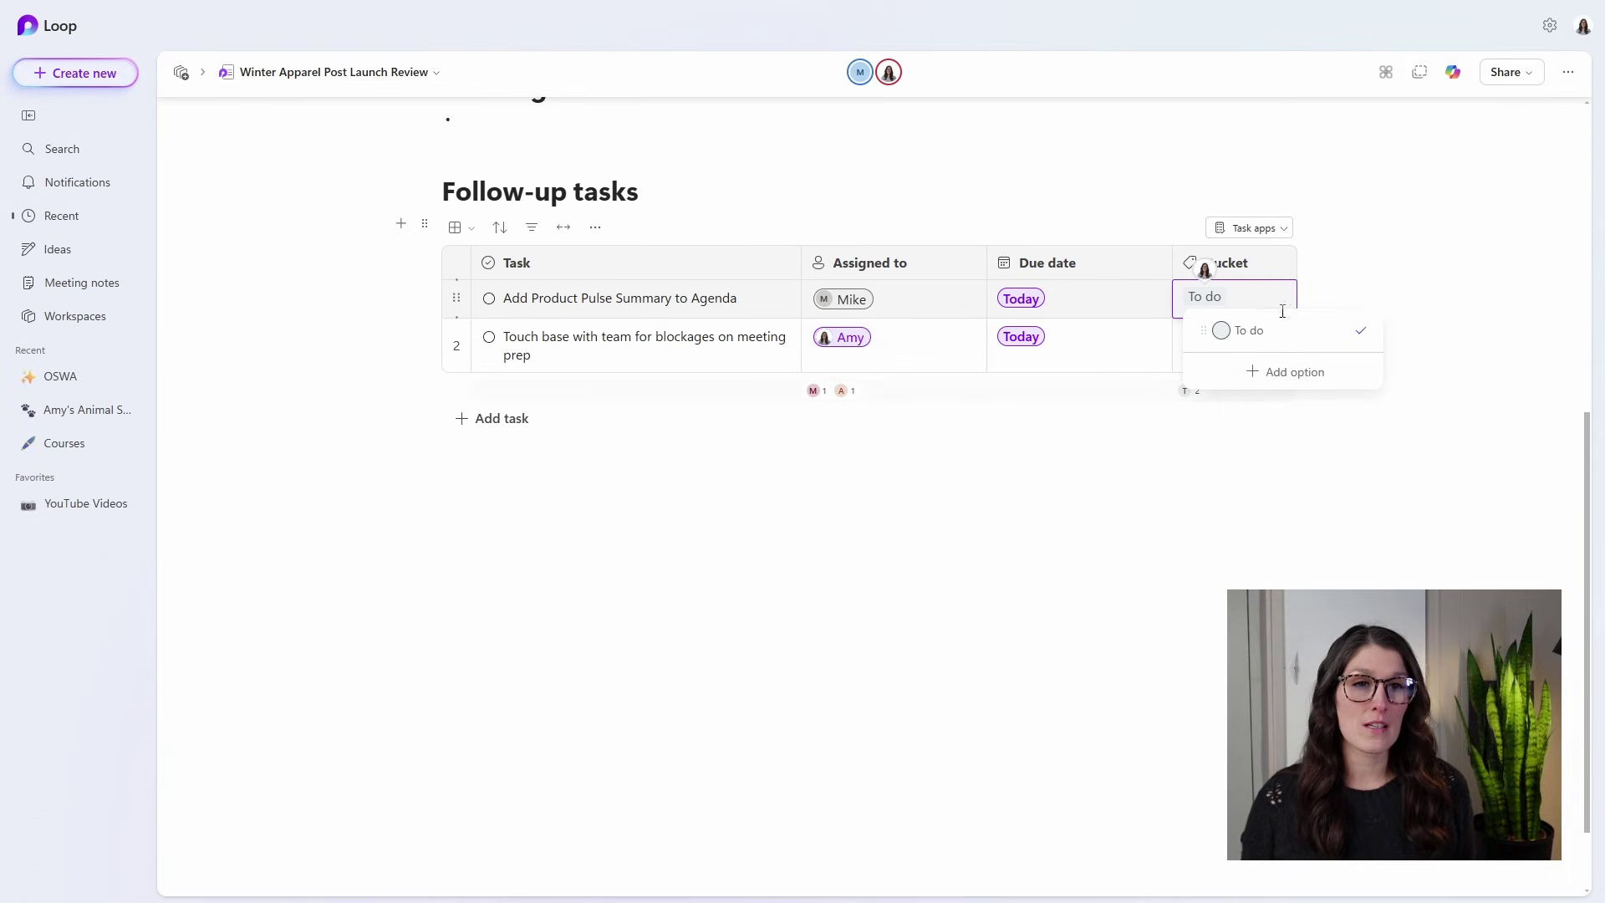
pyautogui.click(1298, 378)
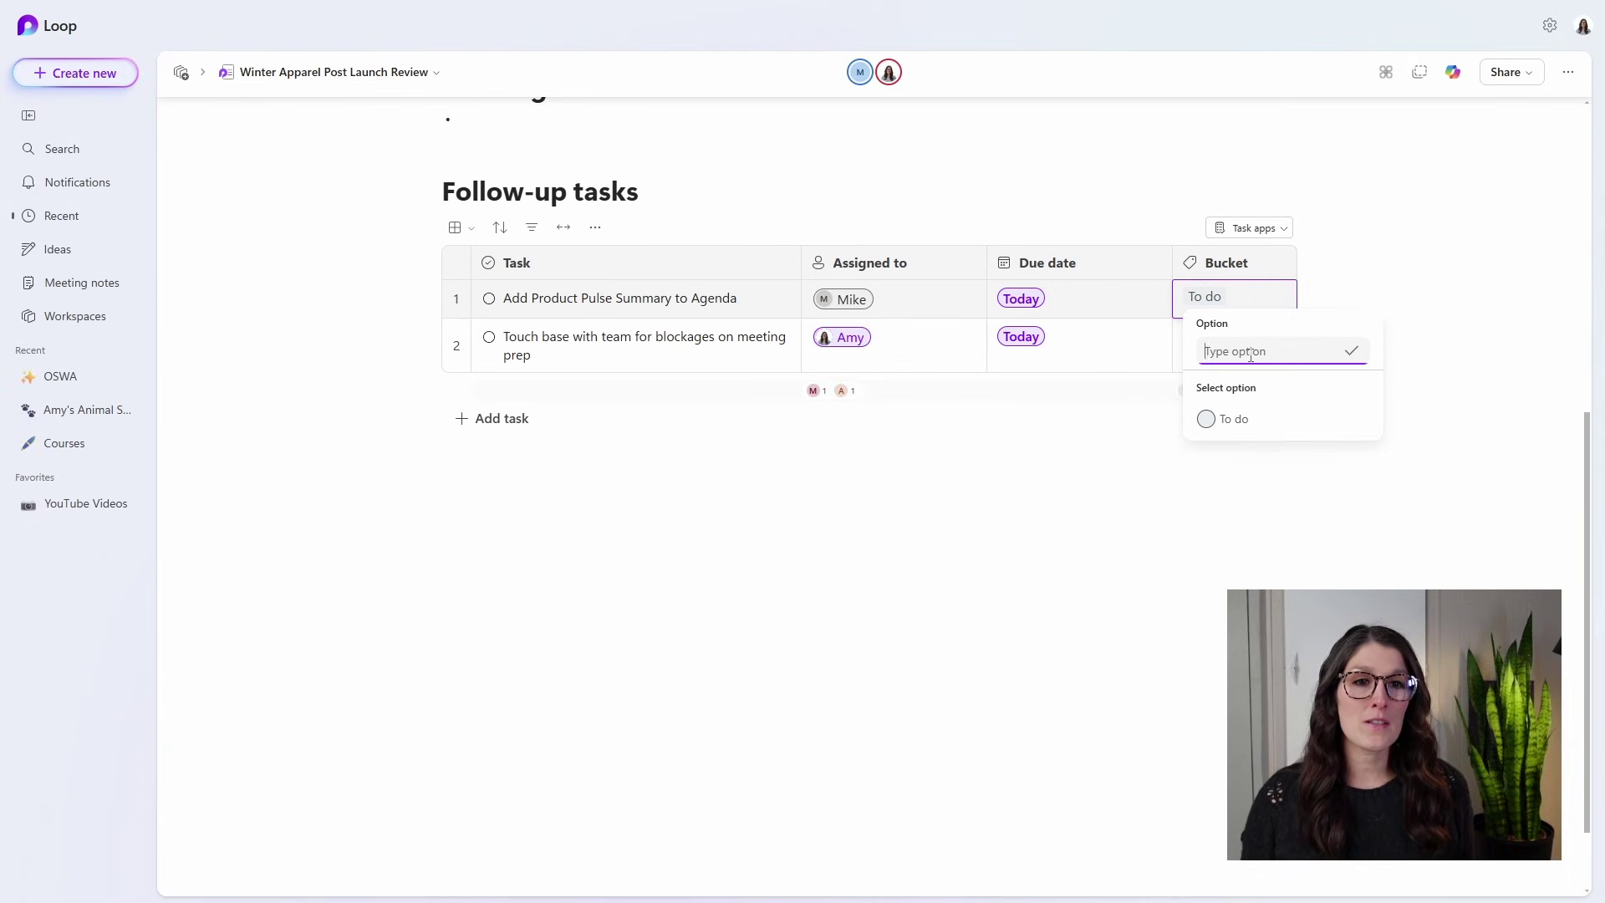
pyautogui.write('Meeting Prep')
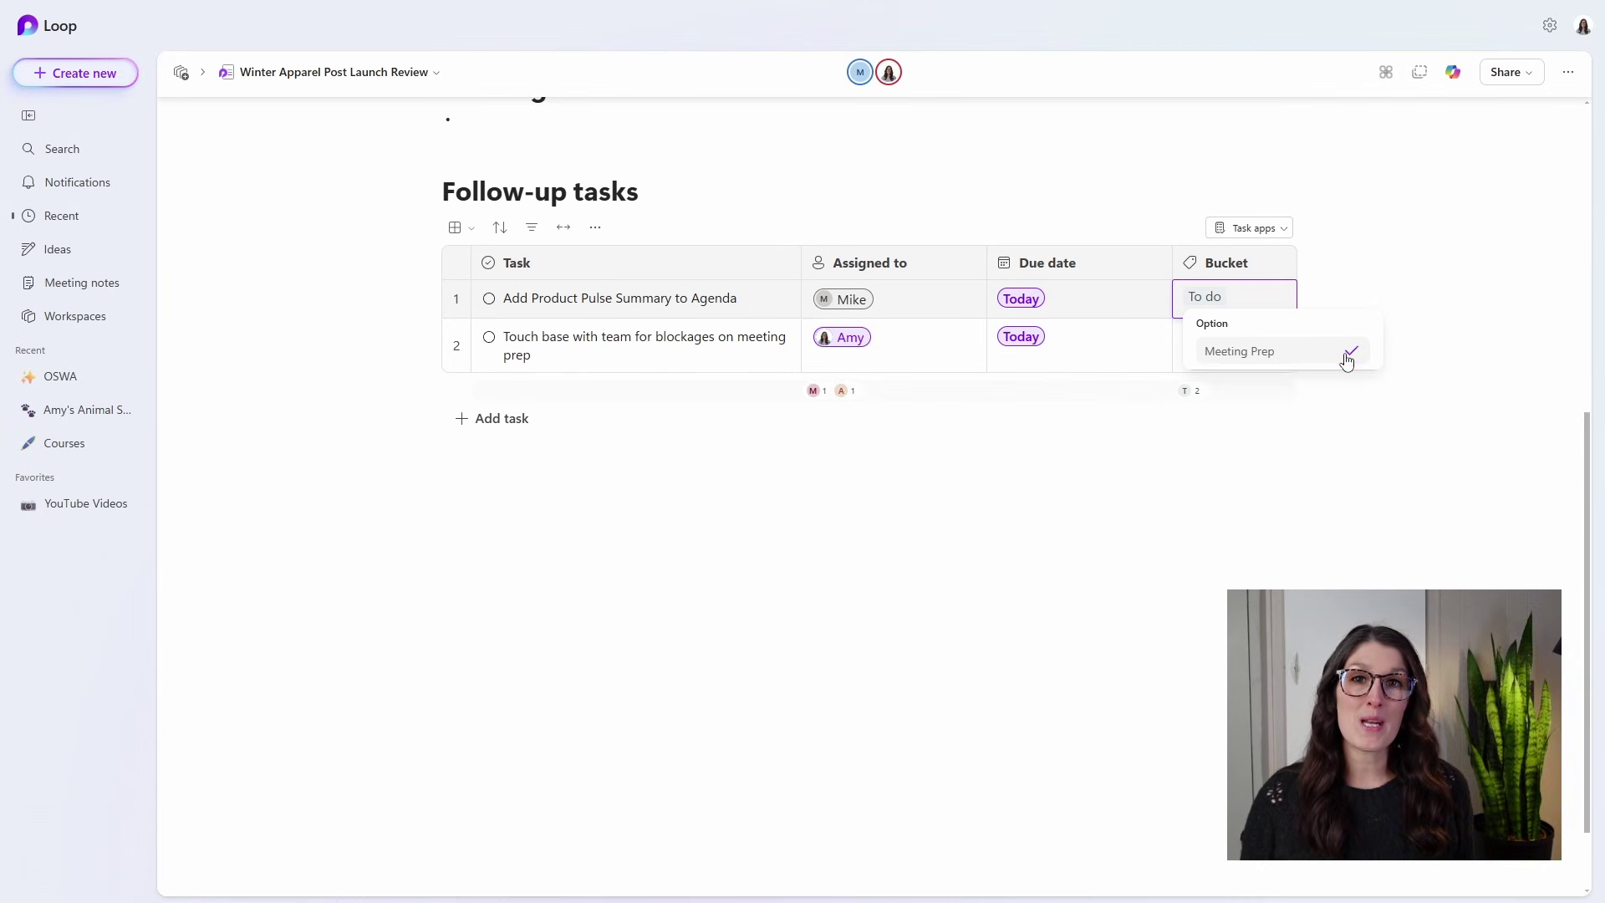
pyautogui.click(1347, 357)
pyautogui.click(1350, 316)
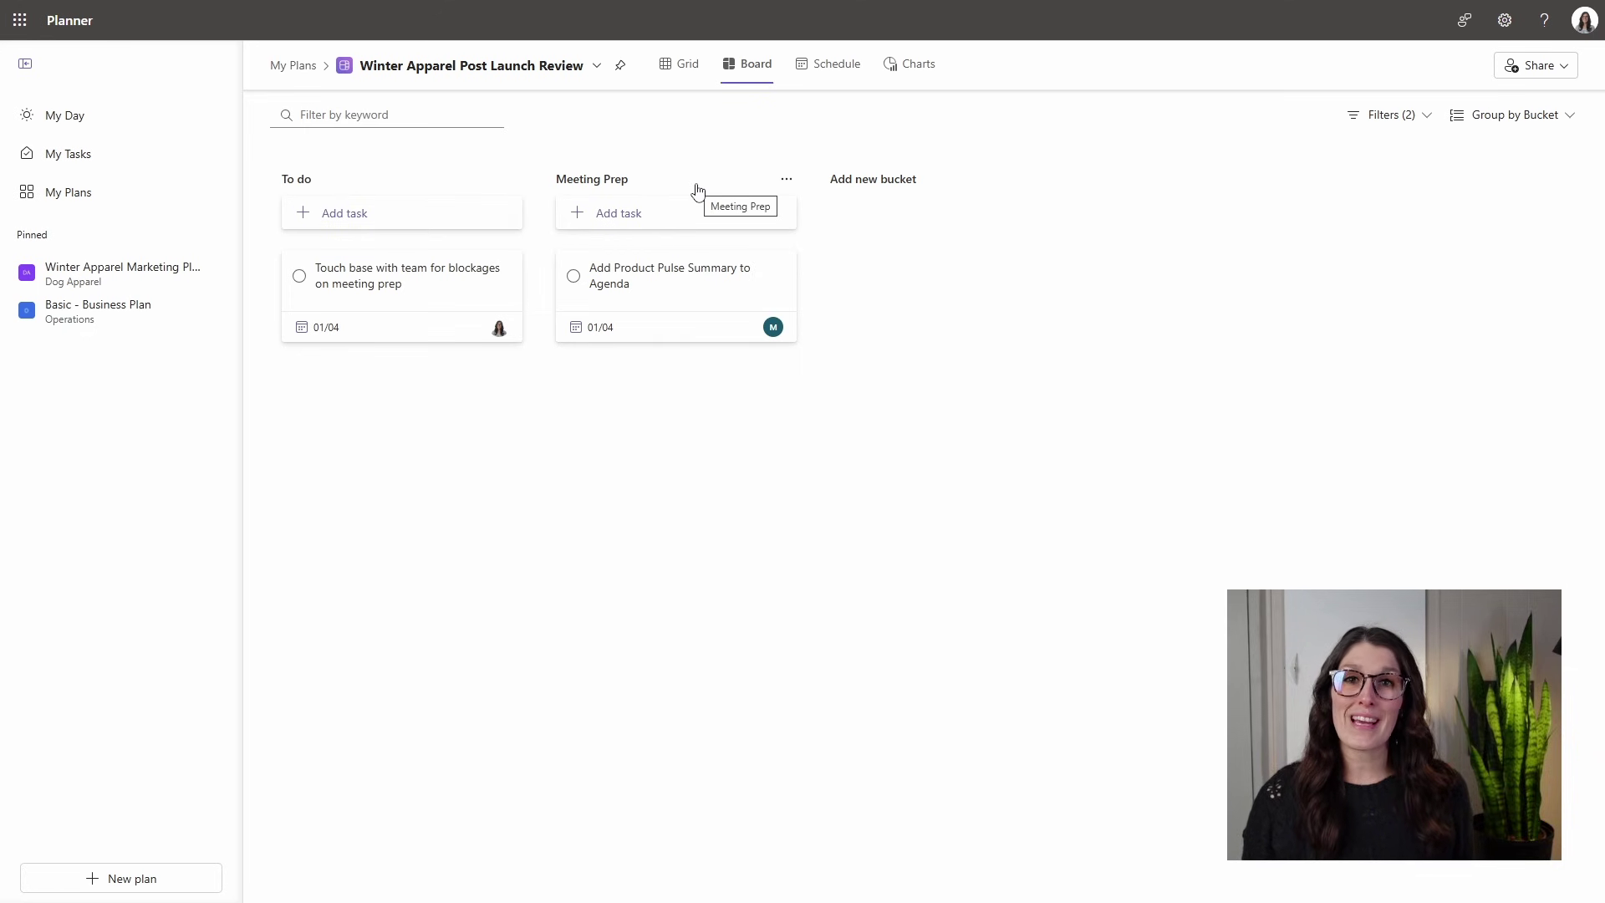
# Open the touch-base task card on the Planner board and mark it completed.
pyautogui.click(442, 270)
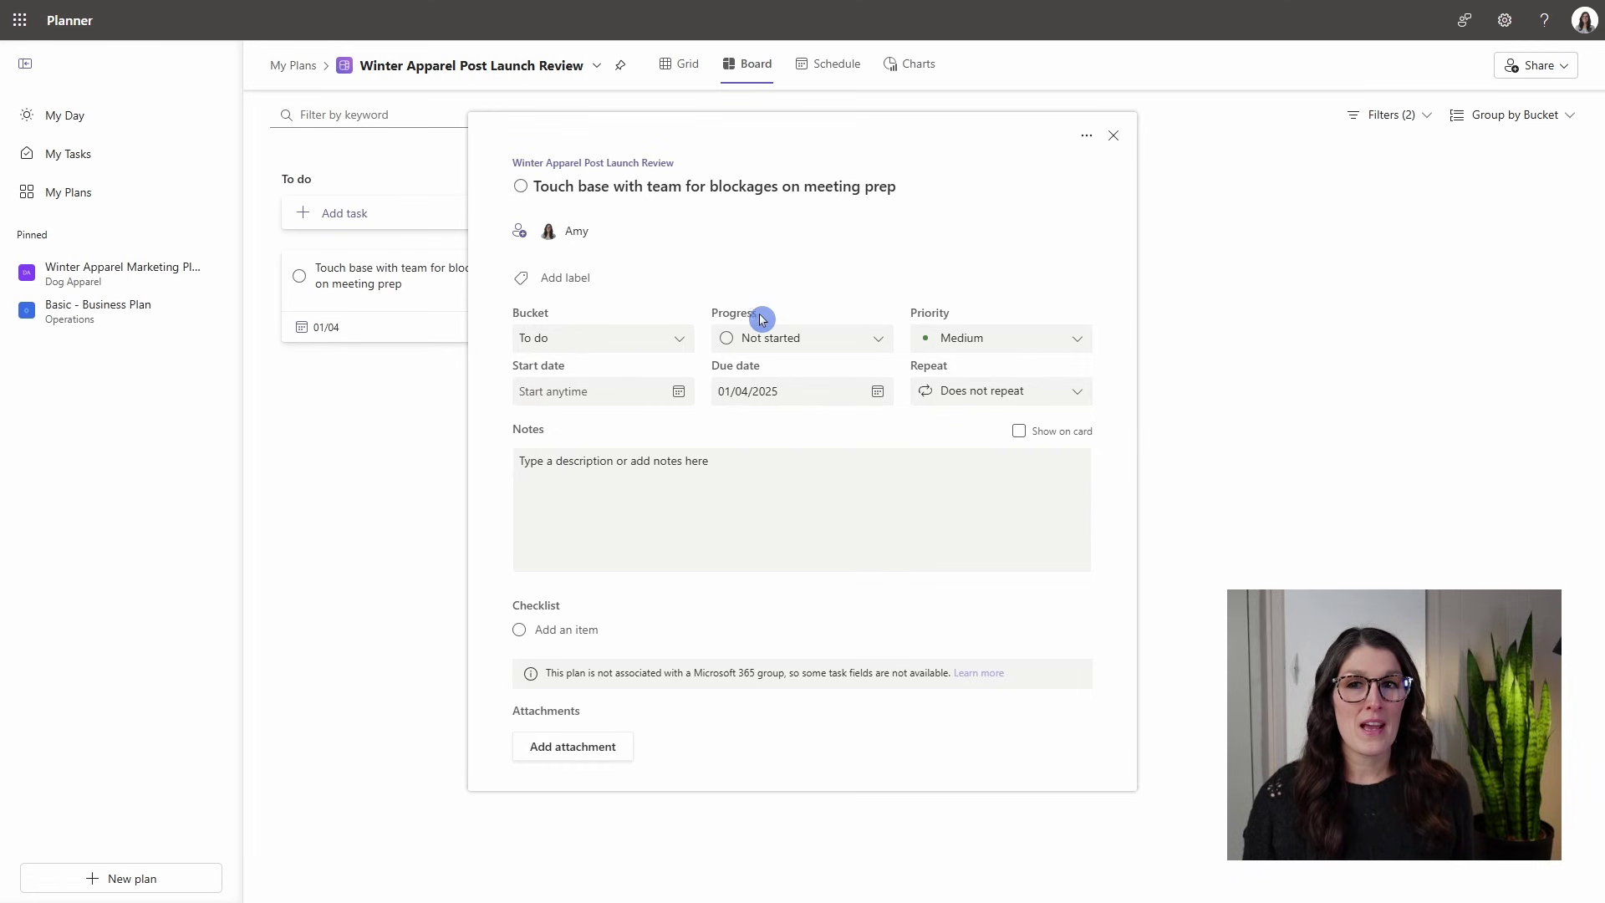
pyautogui.click(520, 187)
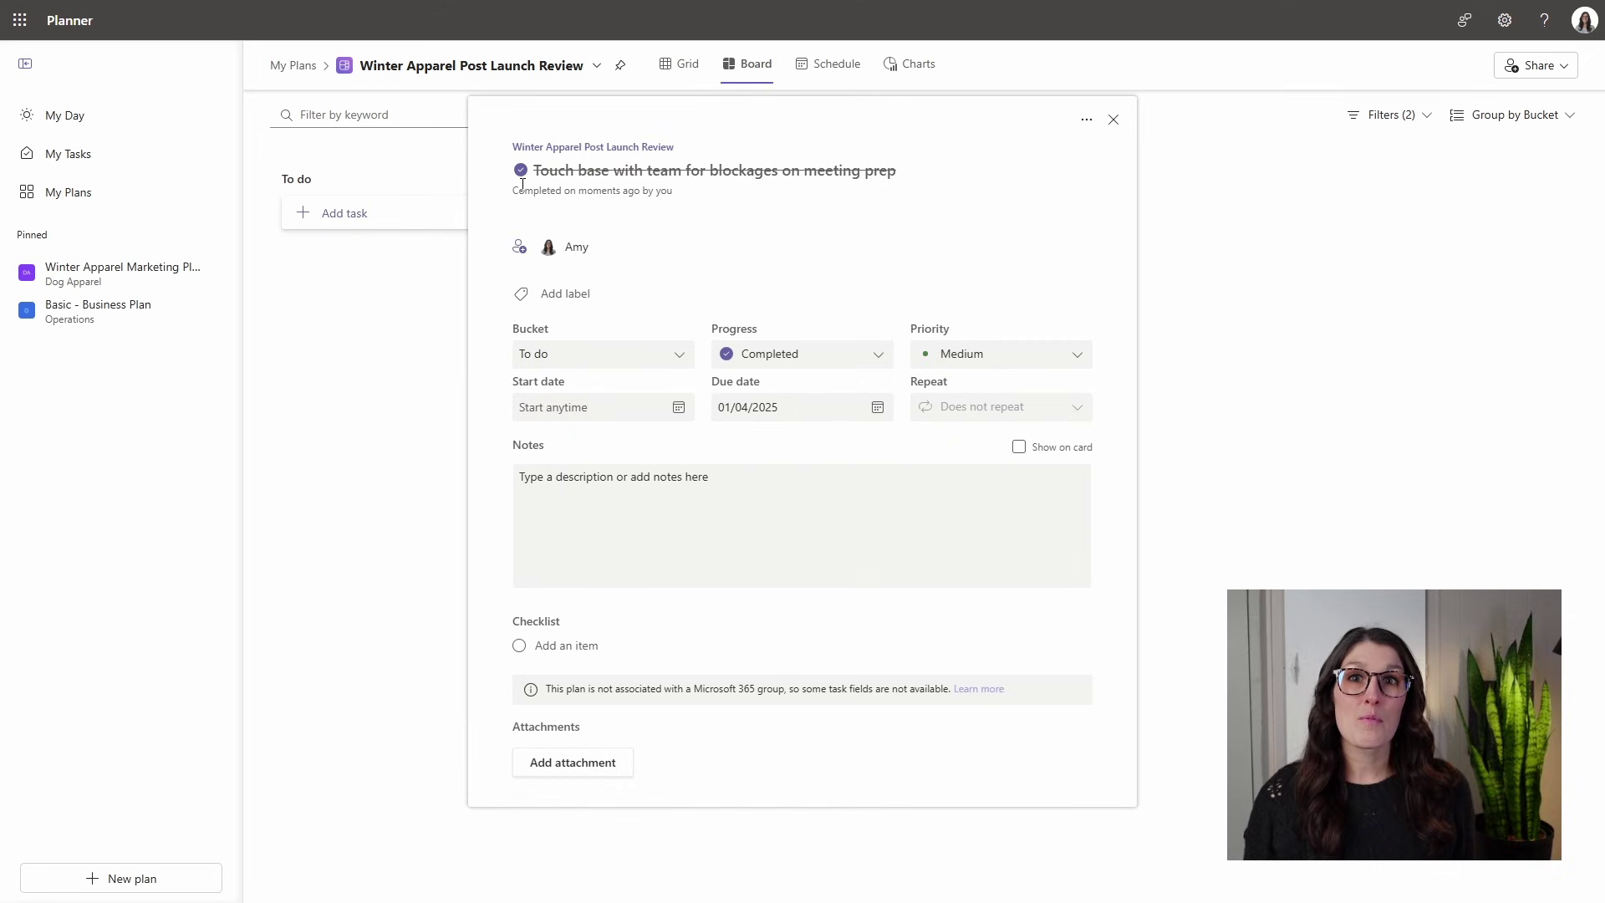
pyautogui.click(615, 213)
pyautogui.click(751, 334)
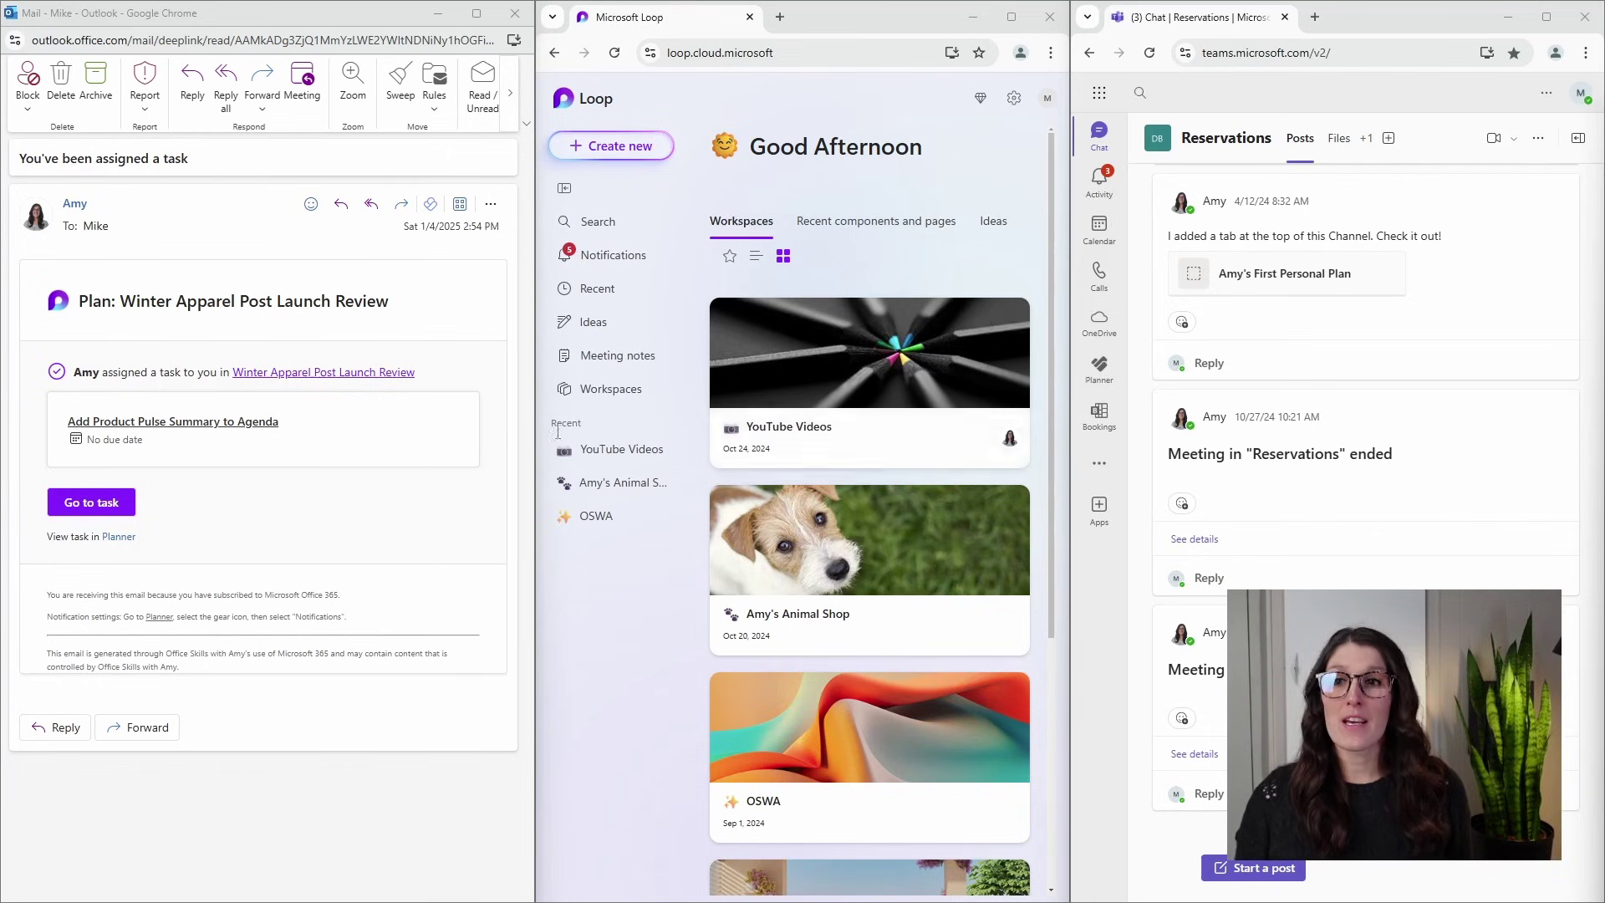
# Open the newest Loop task-assignment notification to reach the meeting notes, and switch Teams to Activity.
pyautogui.click(162, 475)
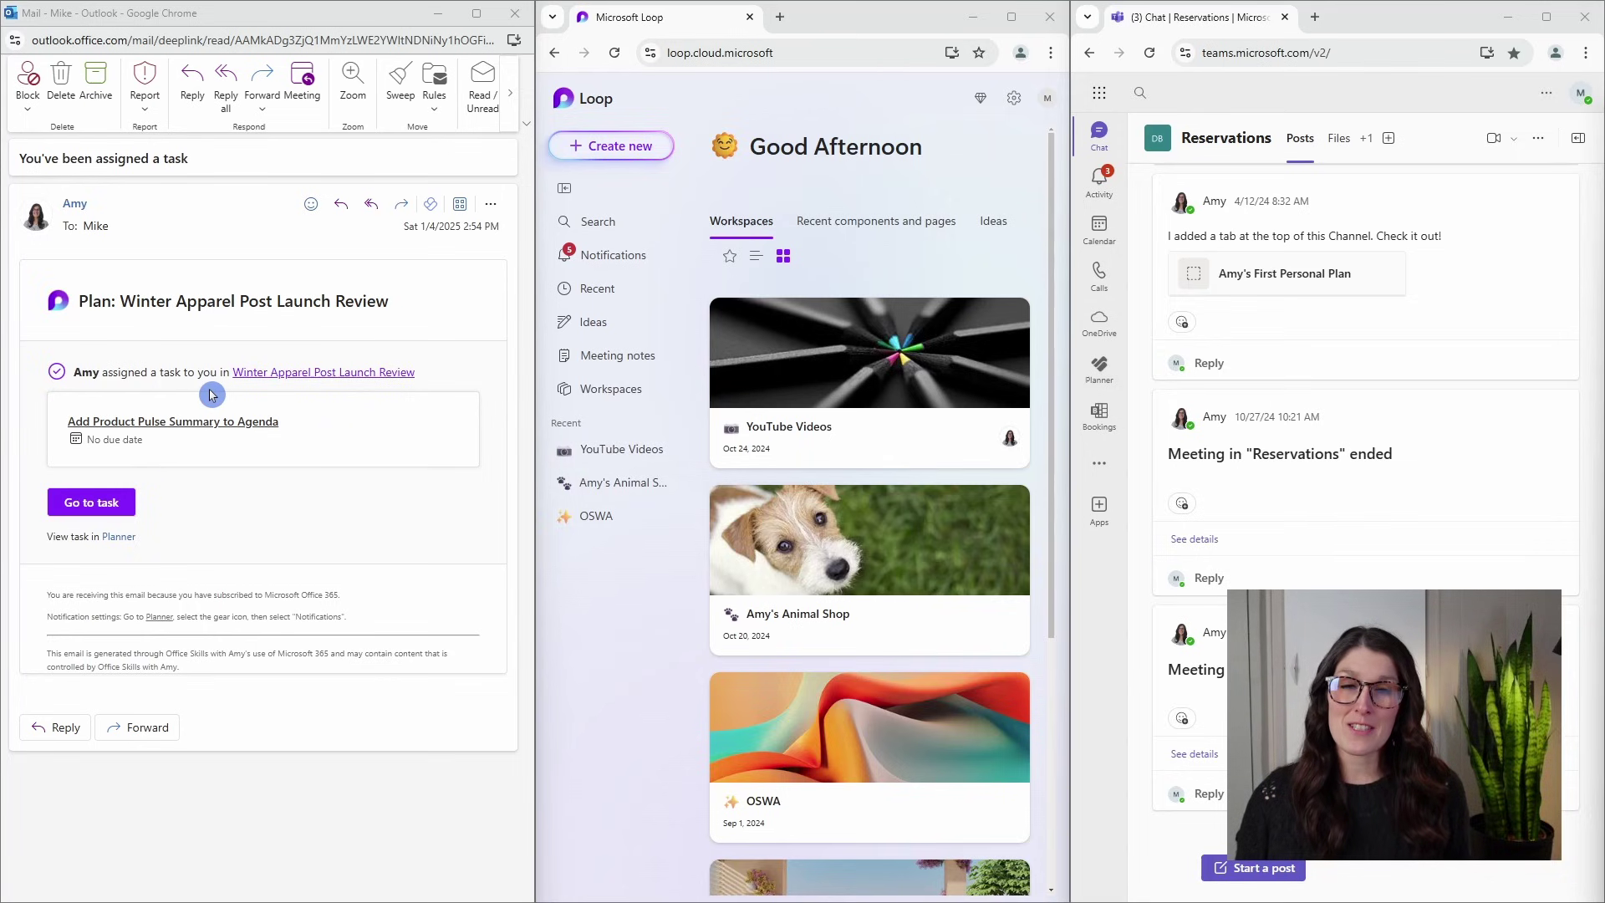
pyautogui.click(623, 264)
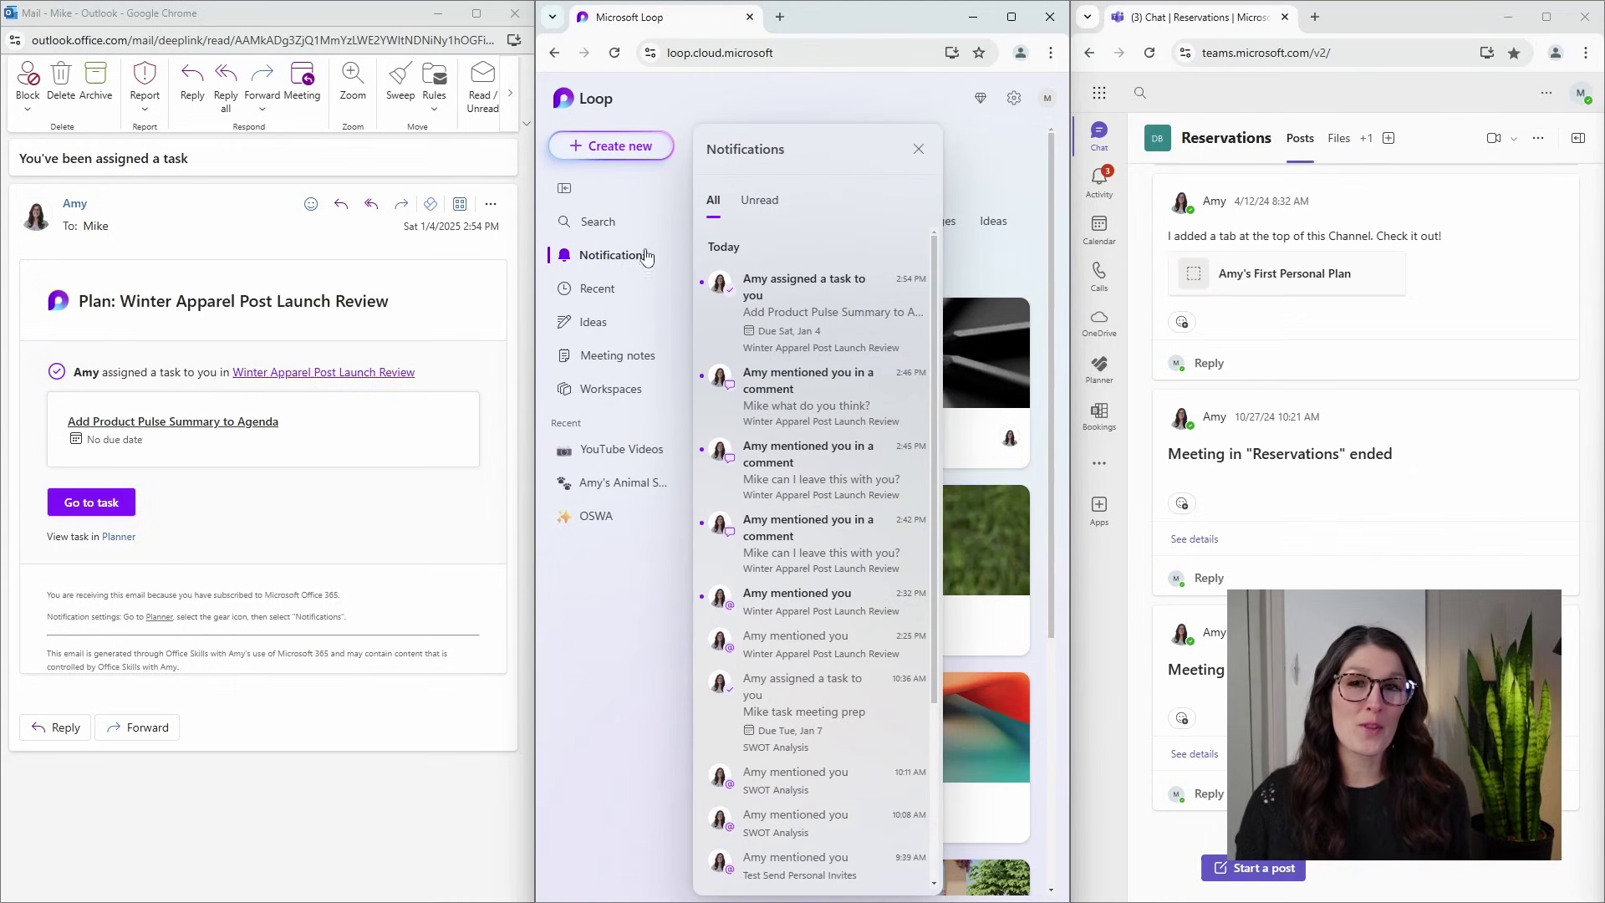
pyautogui.click(792, 318)
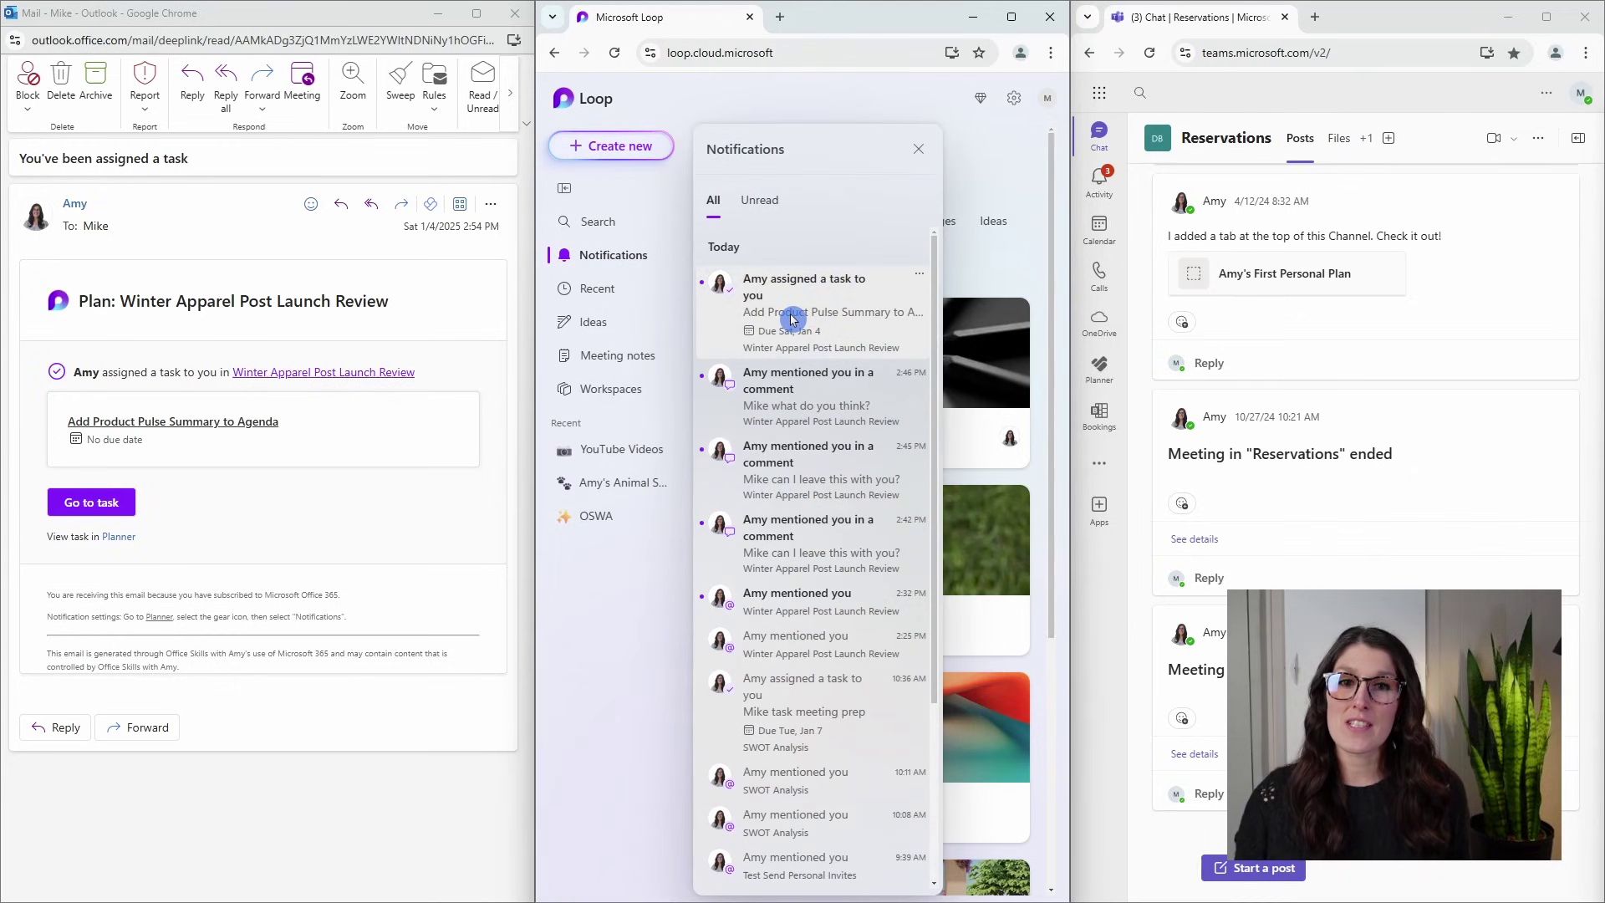
pyautogui.click(913, 148)
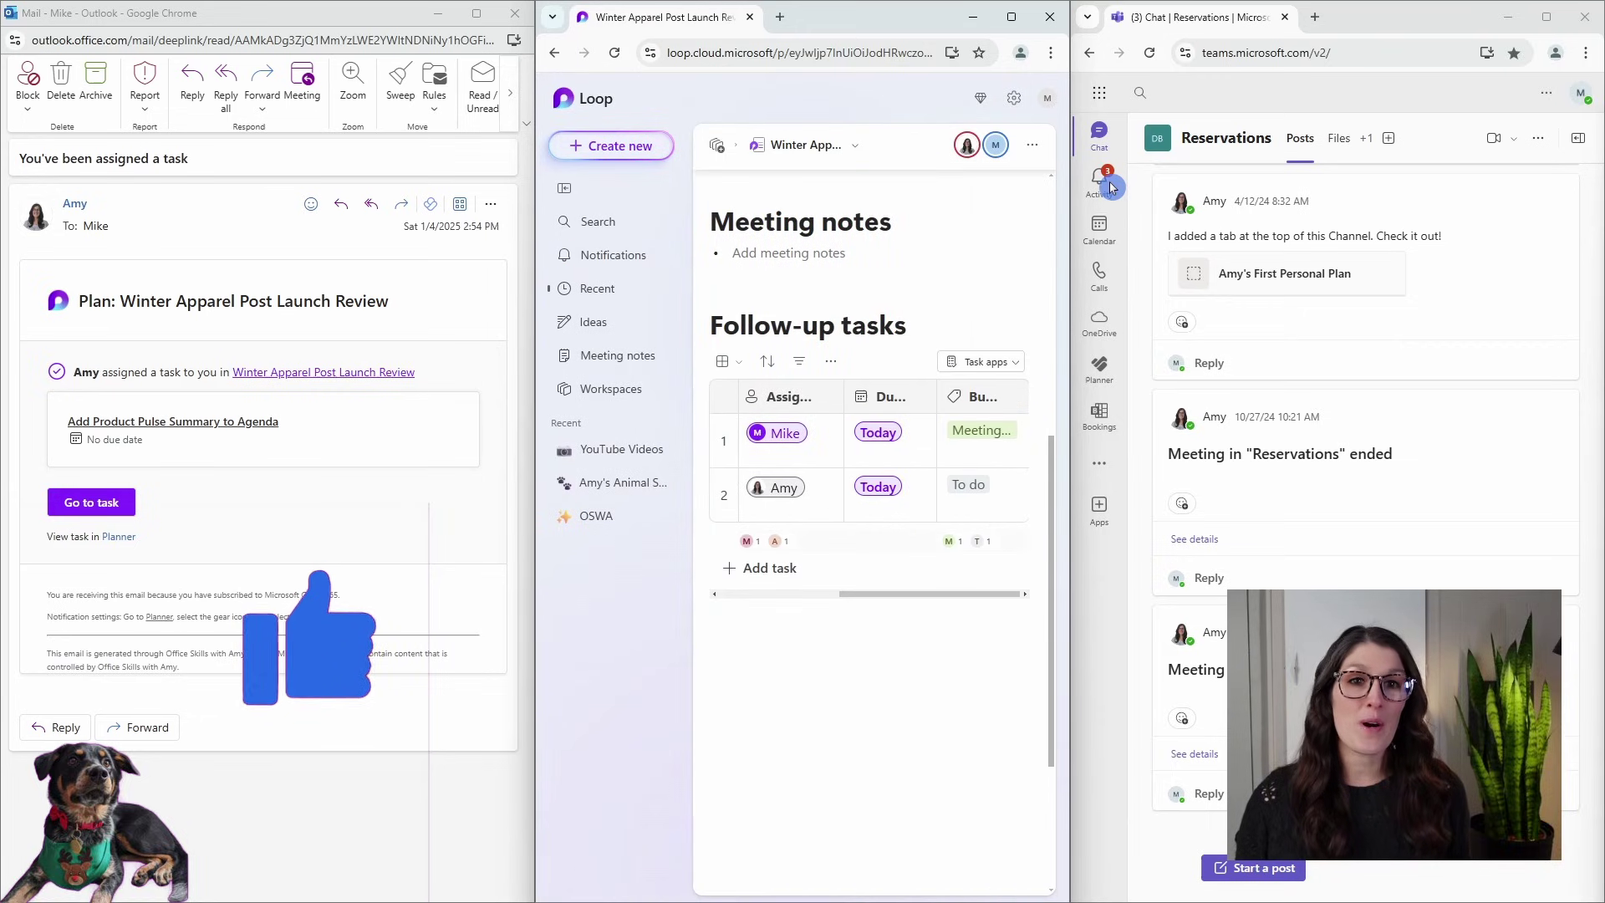
pyautogui.click(1112, 186)
pyautogui.click(1159, 180)
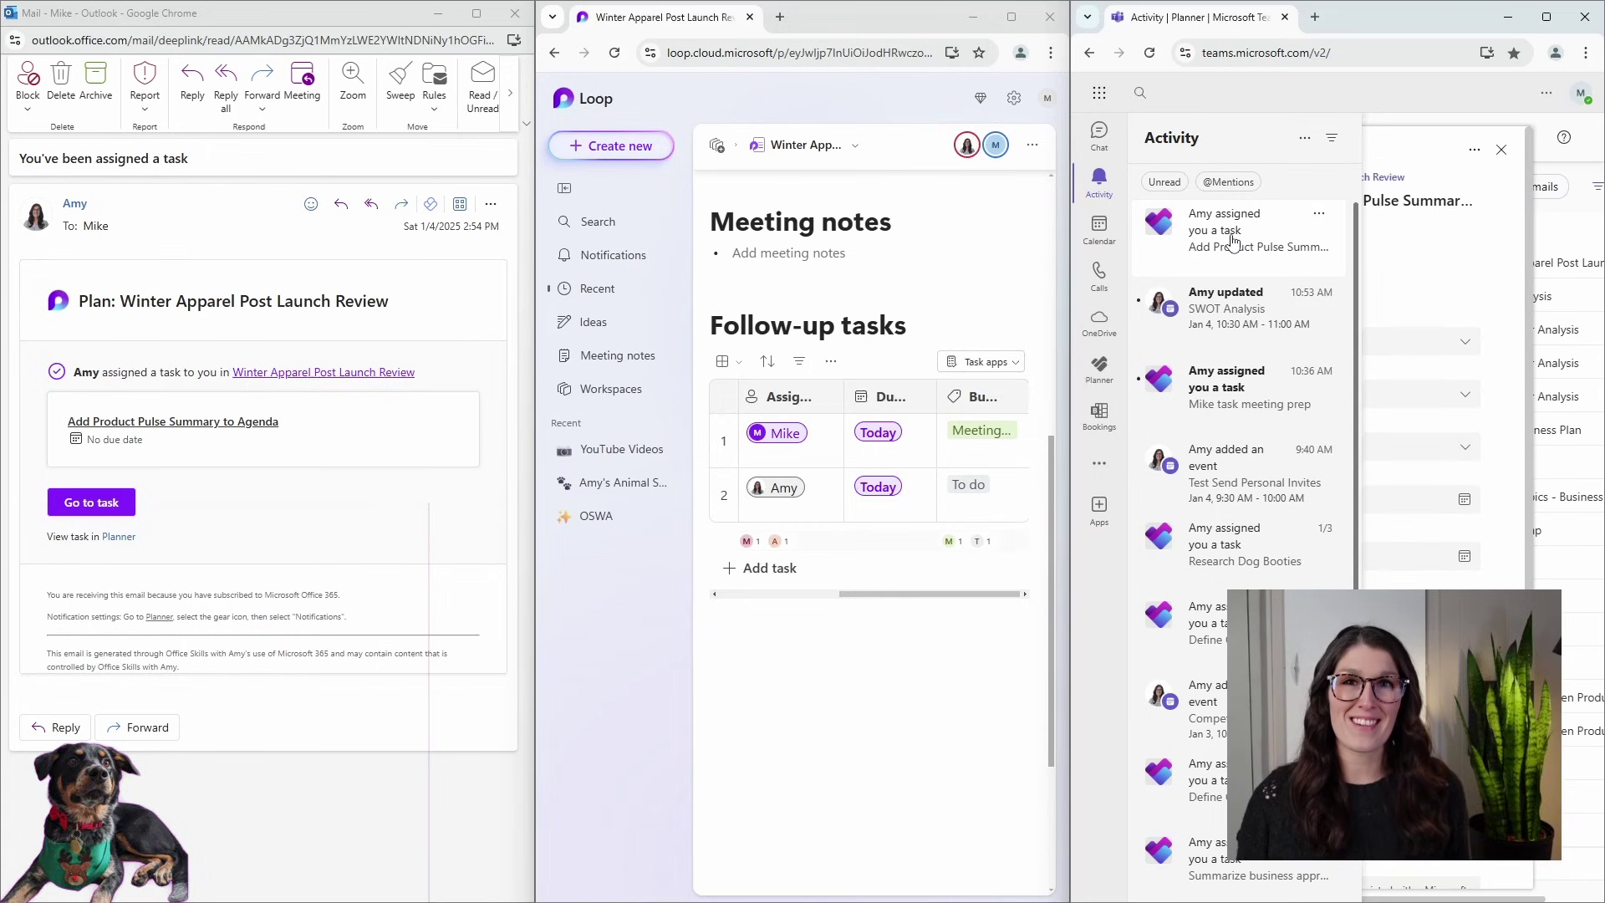
# Open the 'Add Product Pulse Summary to Agenda' task from Activity, then its plan board.
pyautogui.click(492, 357)
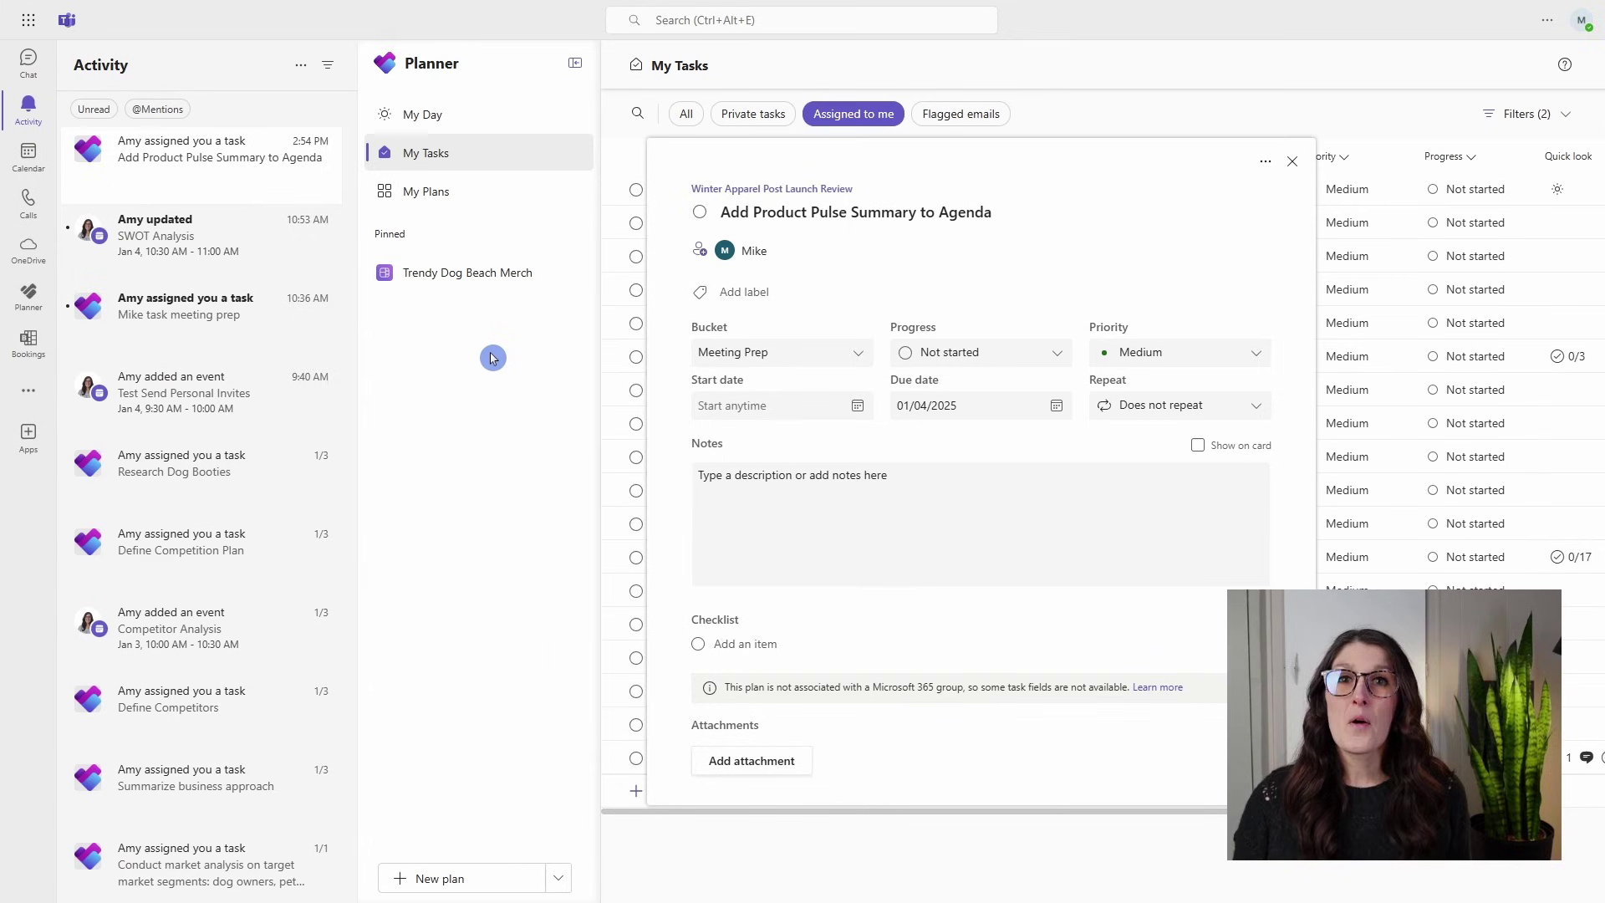
pyautogui.click(273, 181)
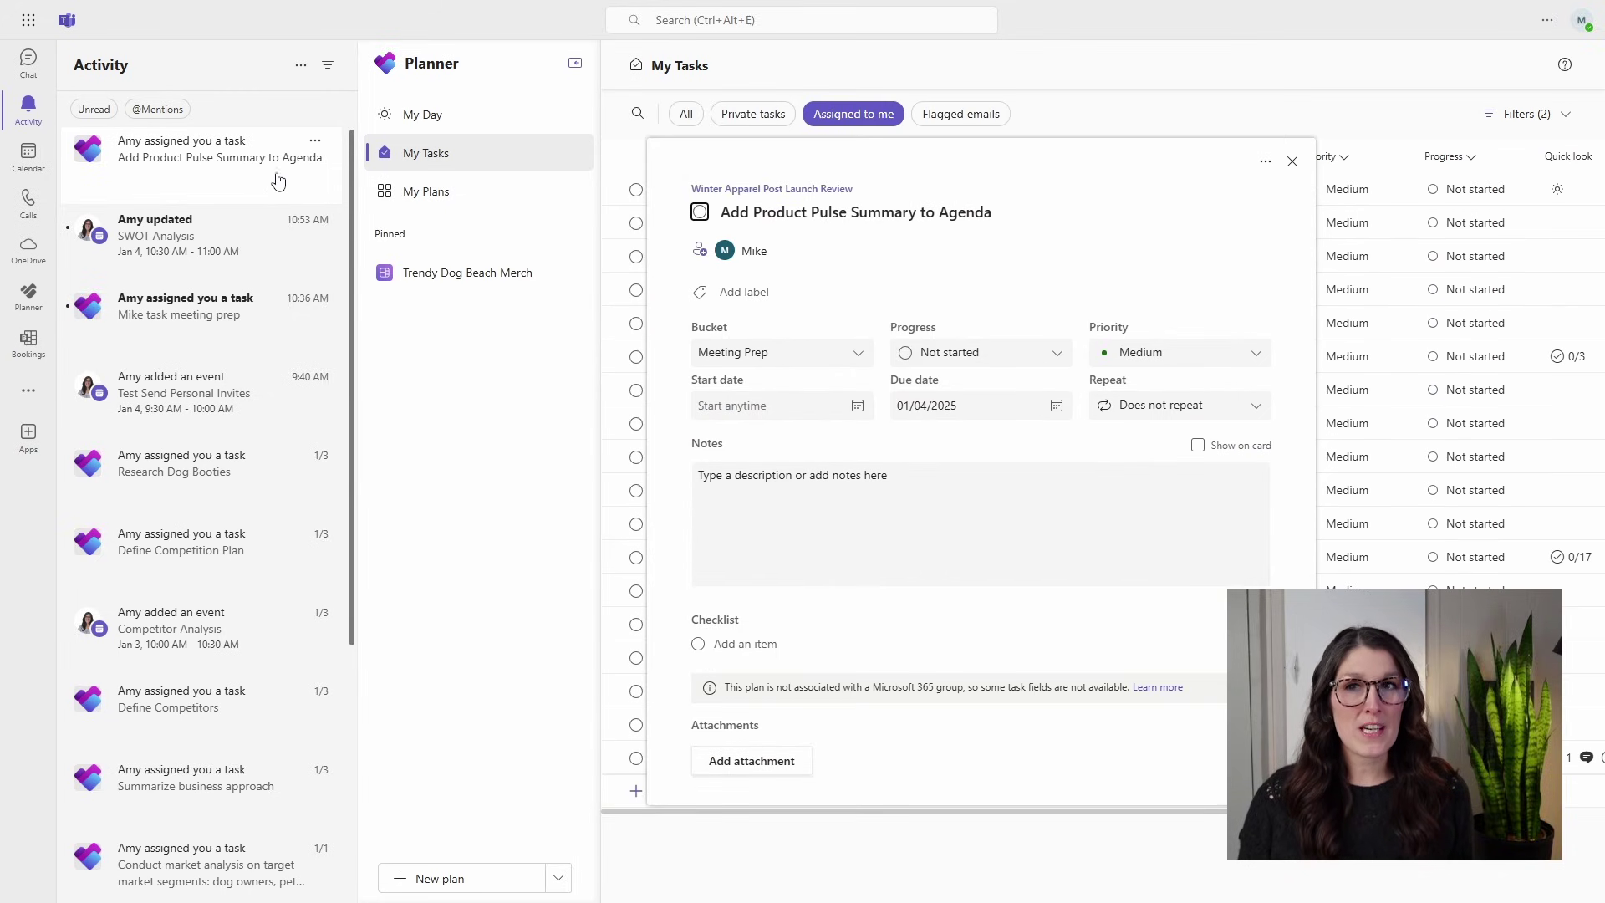
pyautogui.click(412, 82)
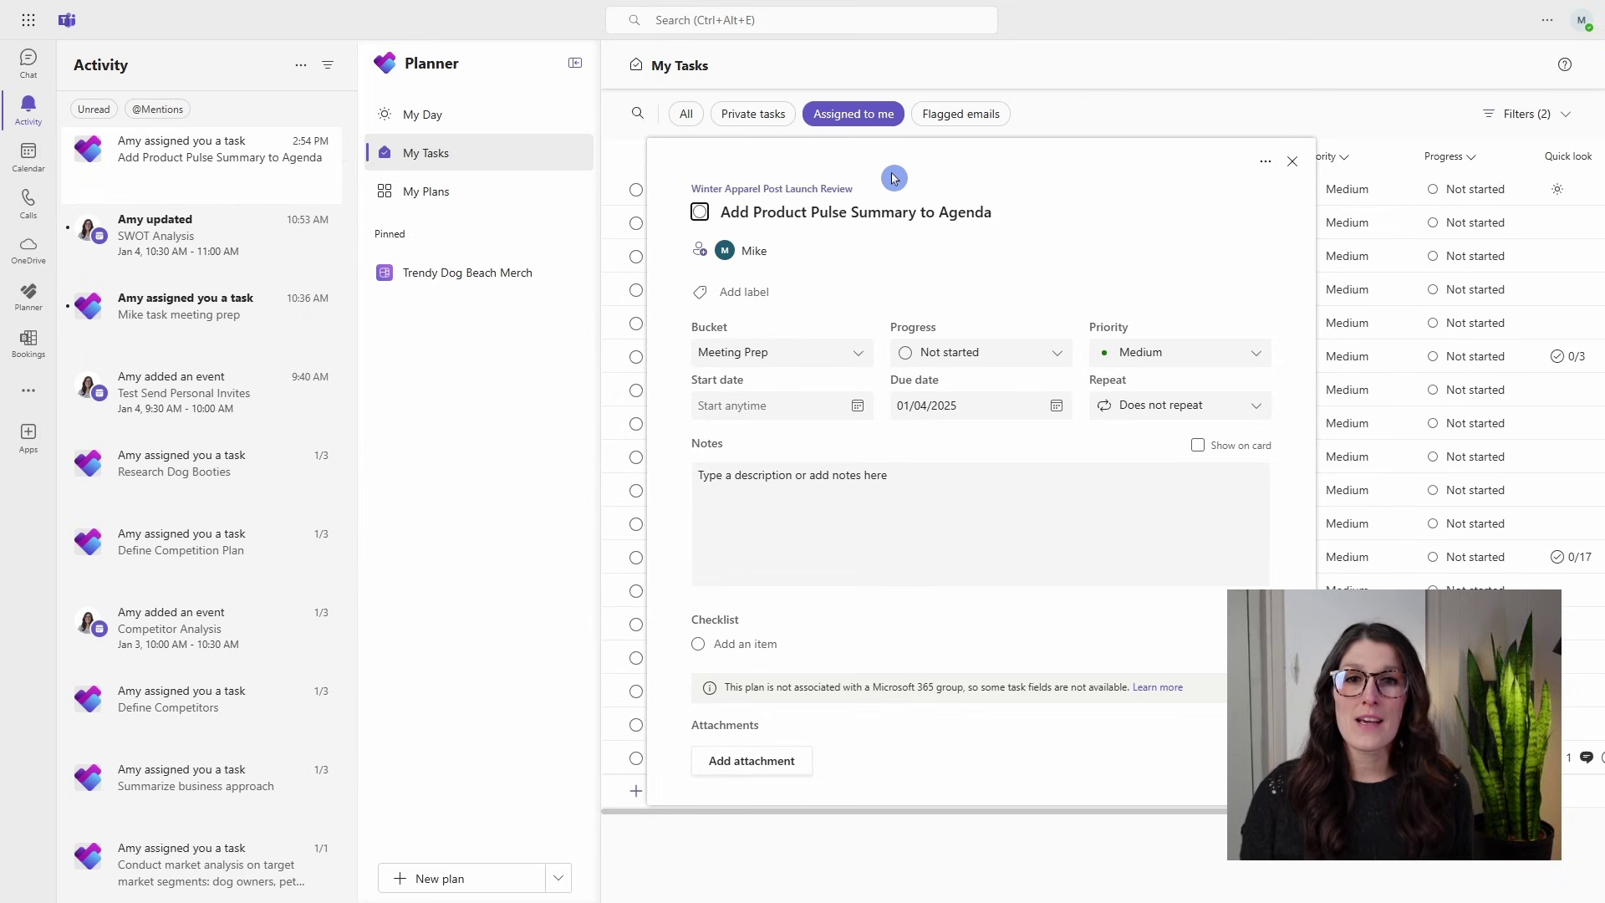
pyautogui.click(794, 190)
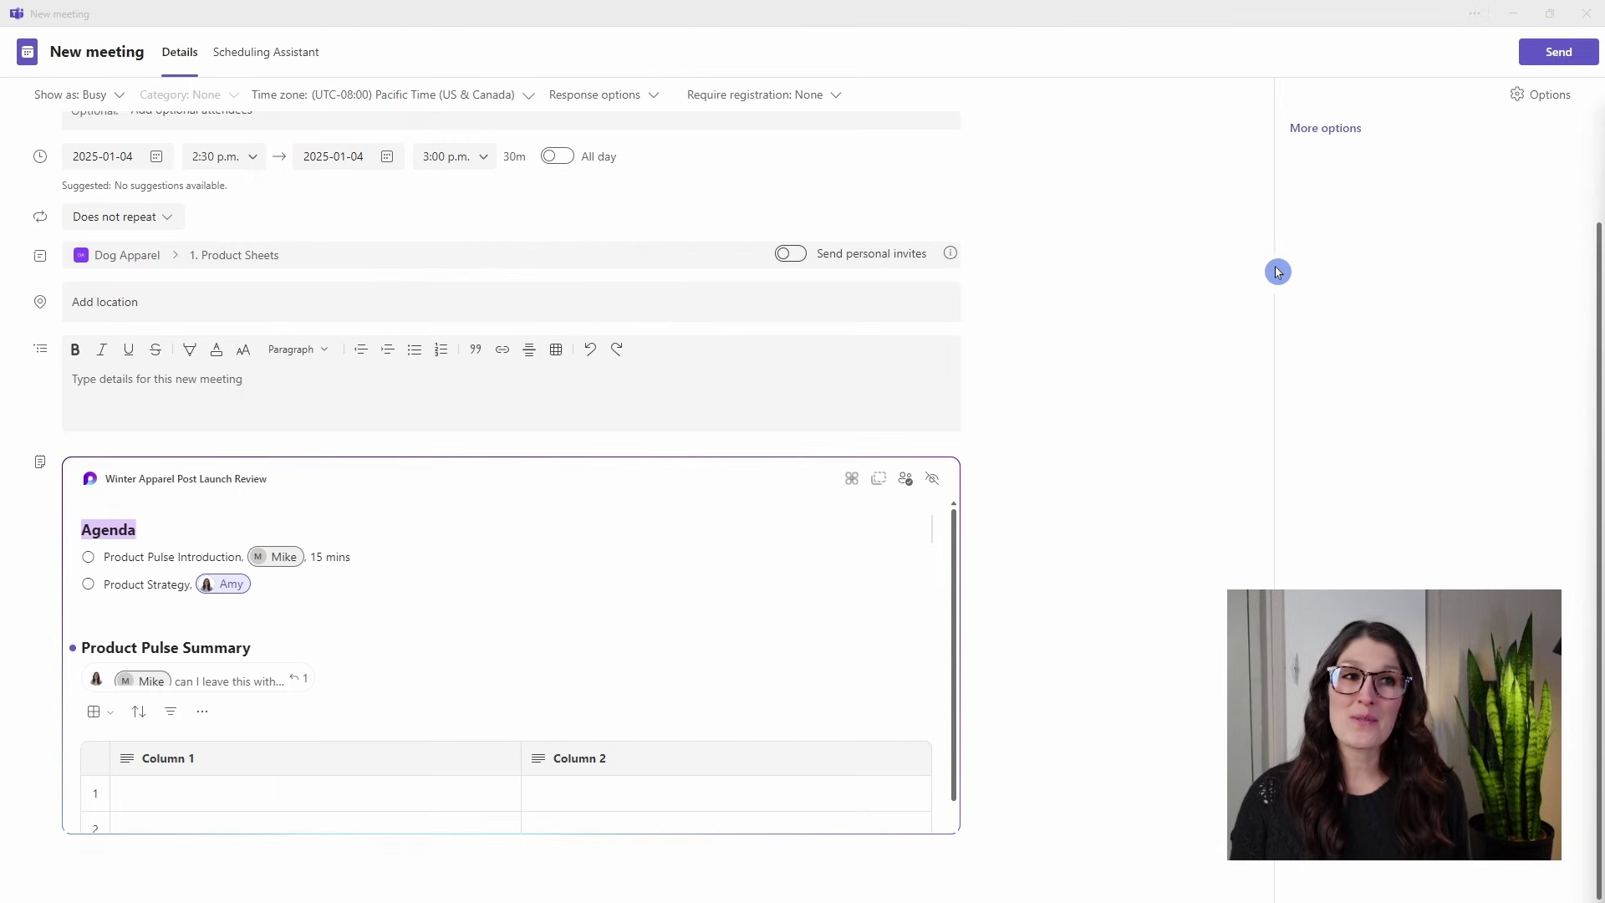
# Send the Winter Apparel Post Launch Review invite, reopen the in-meeting notes, and launch them in Loop.
pyautogui.click(1553, 54)
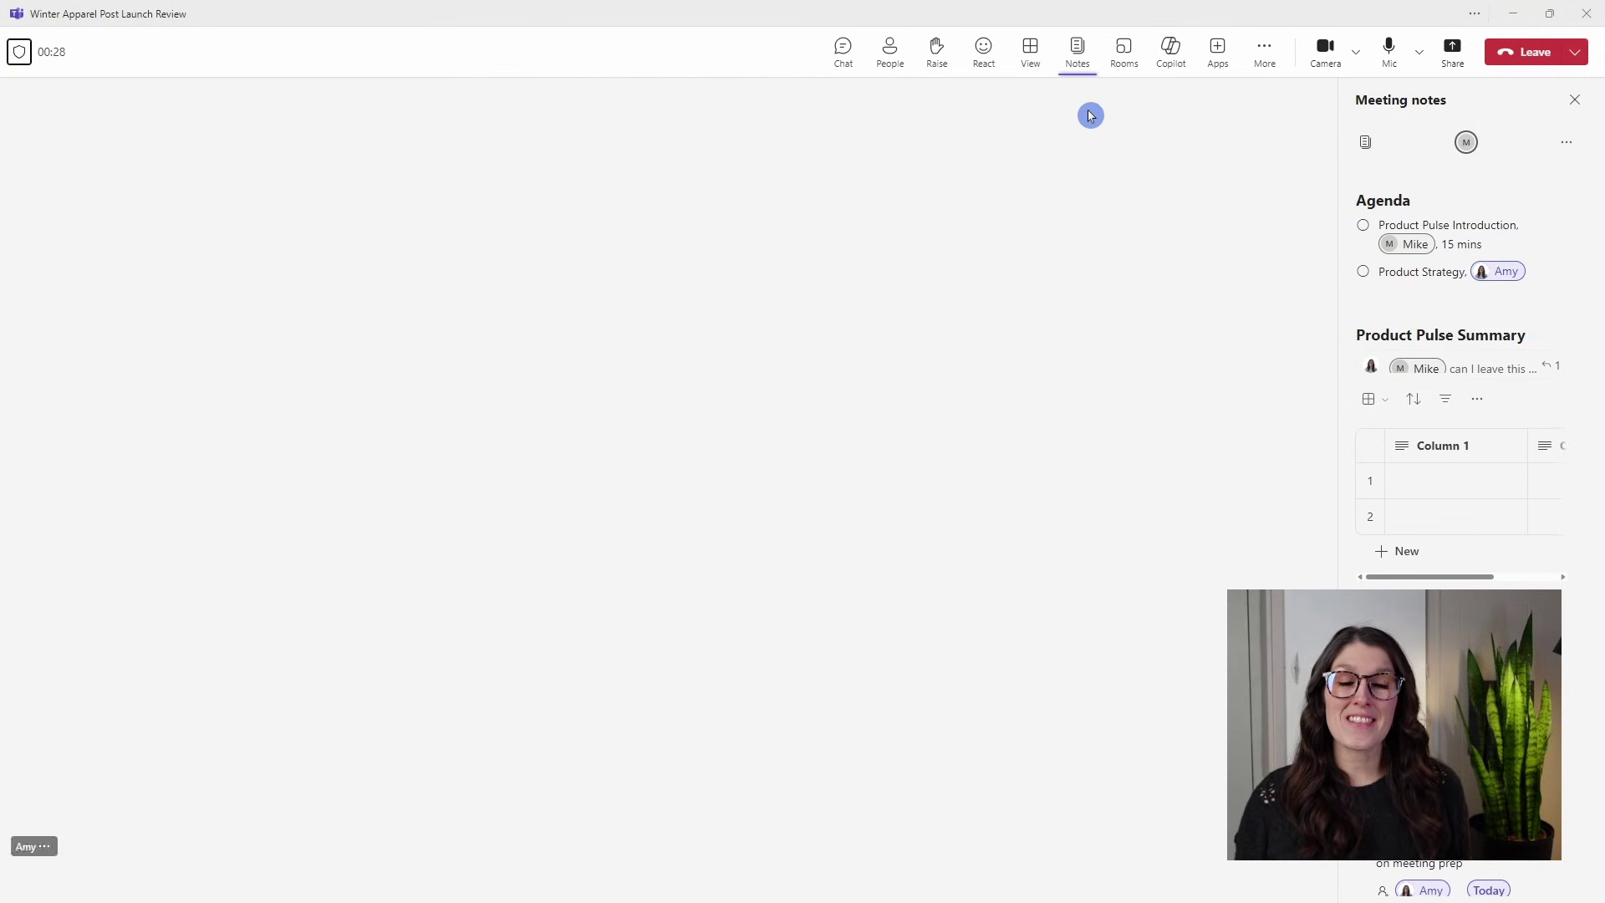
pyautogui.click(1078, 50)
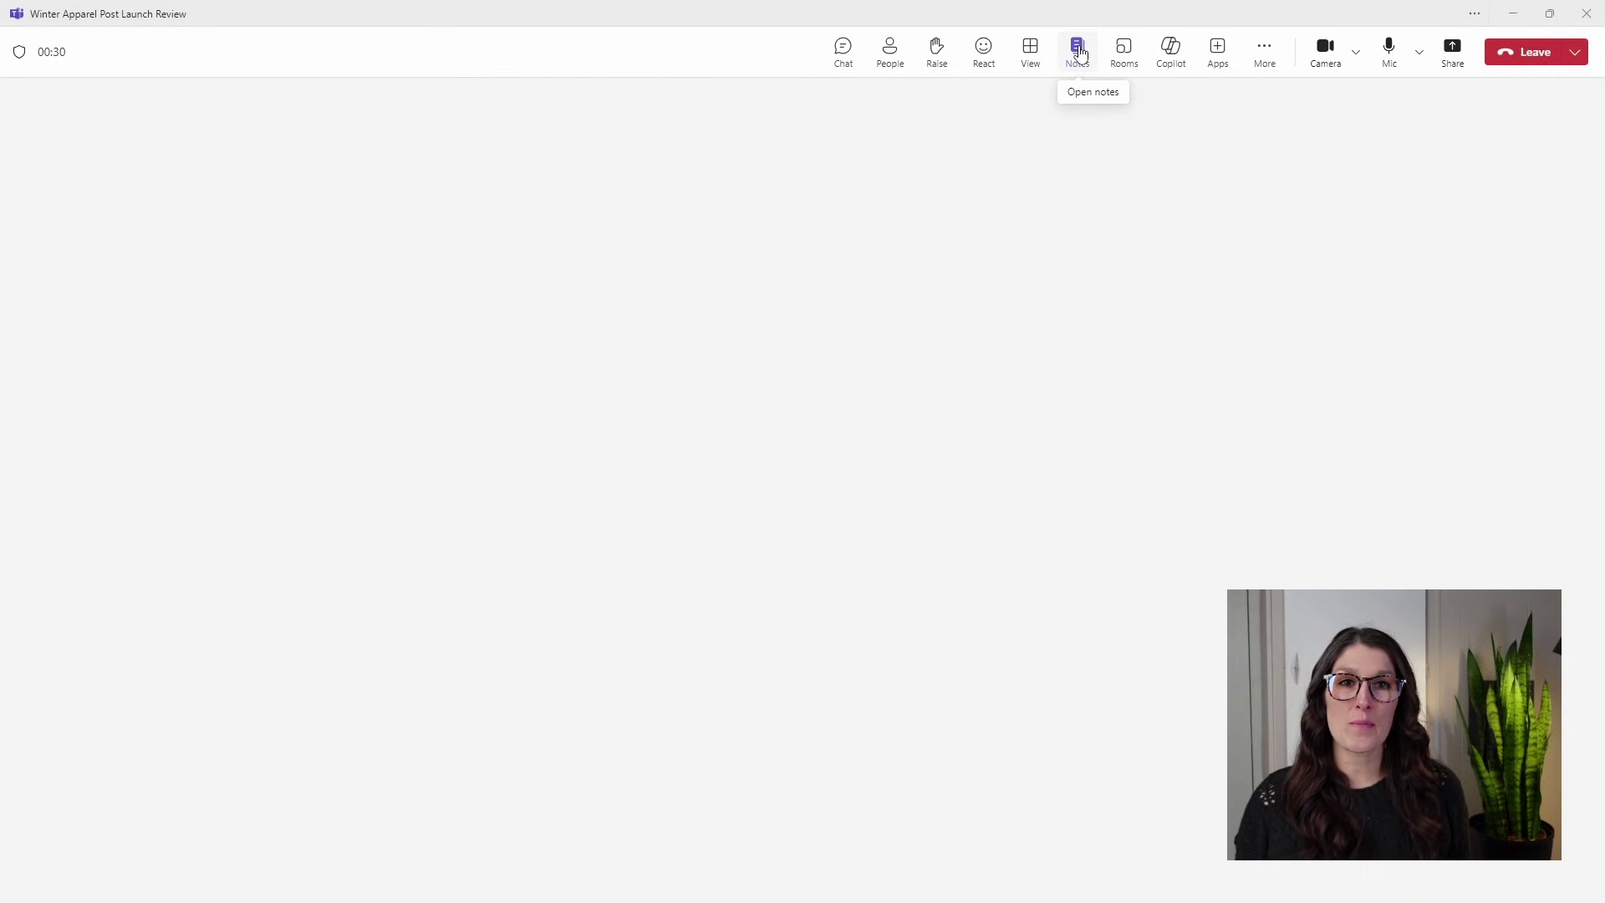
pyautogui.click(1080, 51)
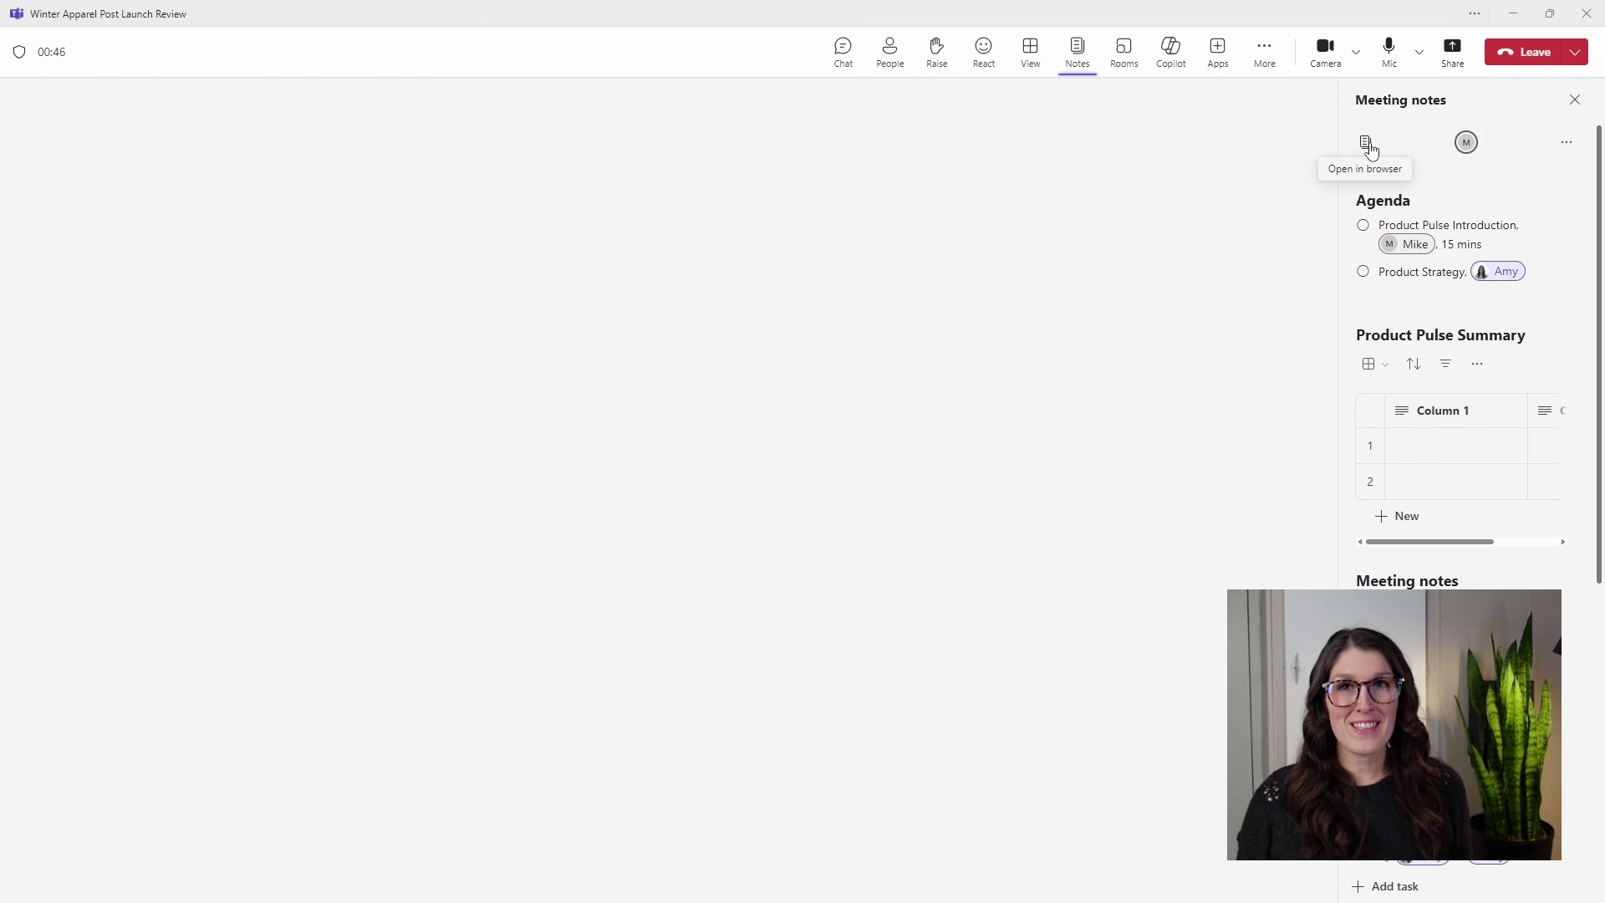
pyautogui.click(1367, 144)
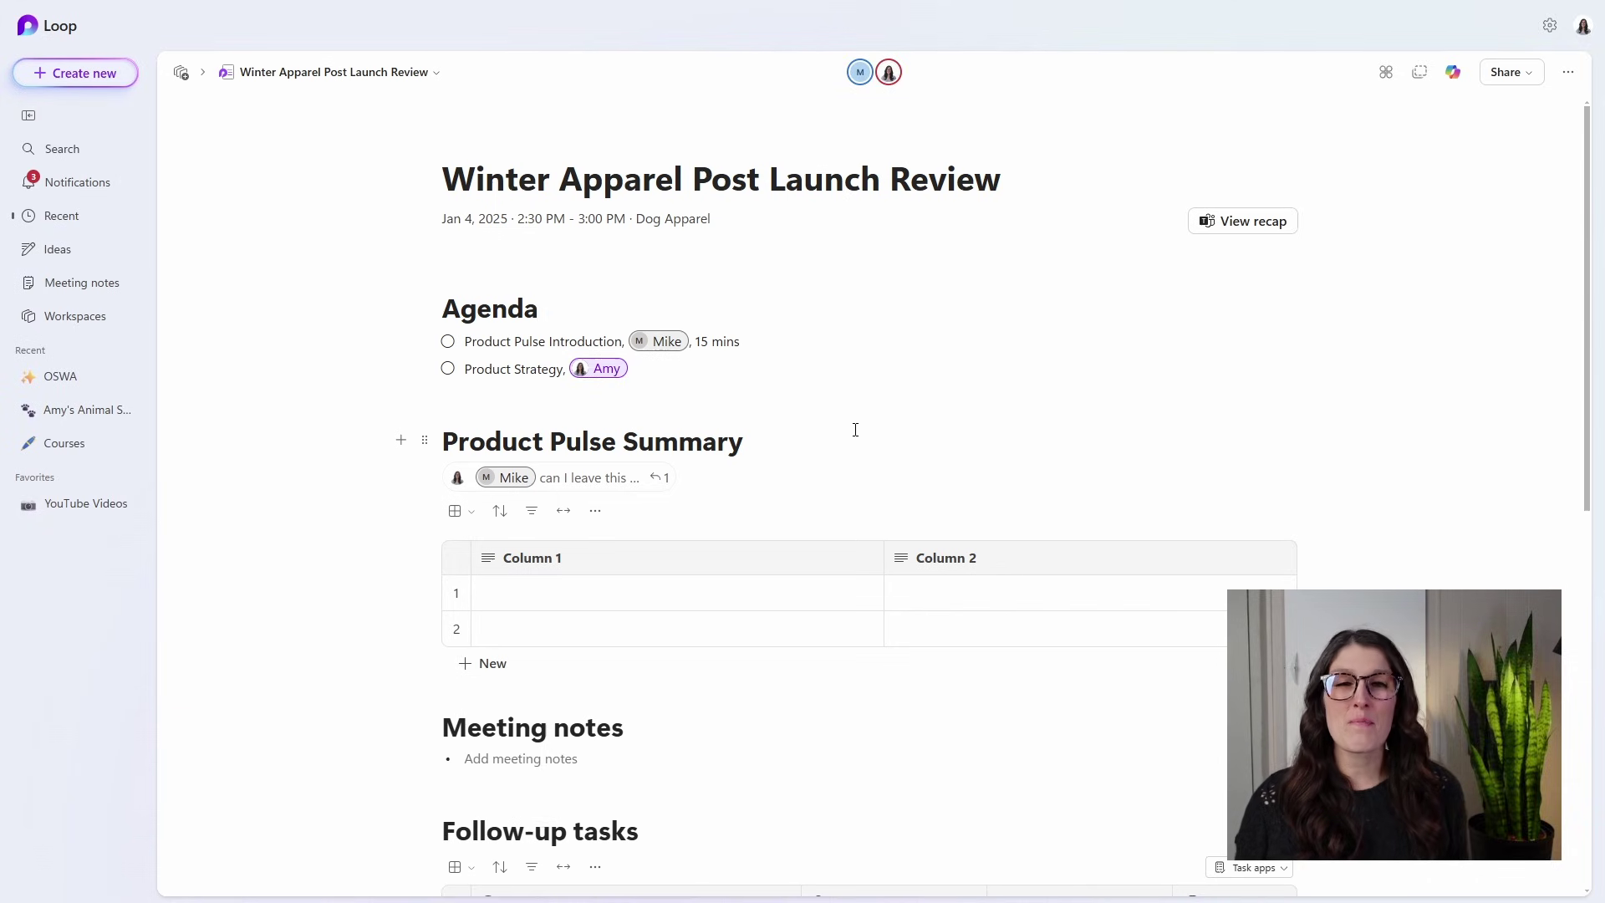
# Mark the Product Pulse Introduction agenda item done and start a new meeting note bullet.
pyautogui.click(448, 341)
pyautogui.scroll(-1, 1083, 418)
pyautogui.scroll(-1, 1087, 418)
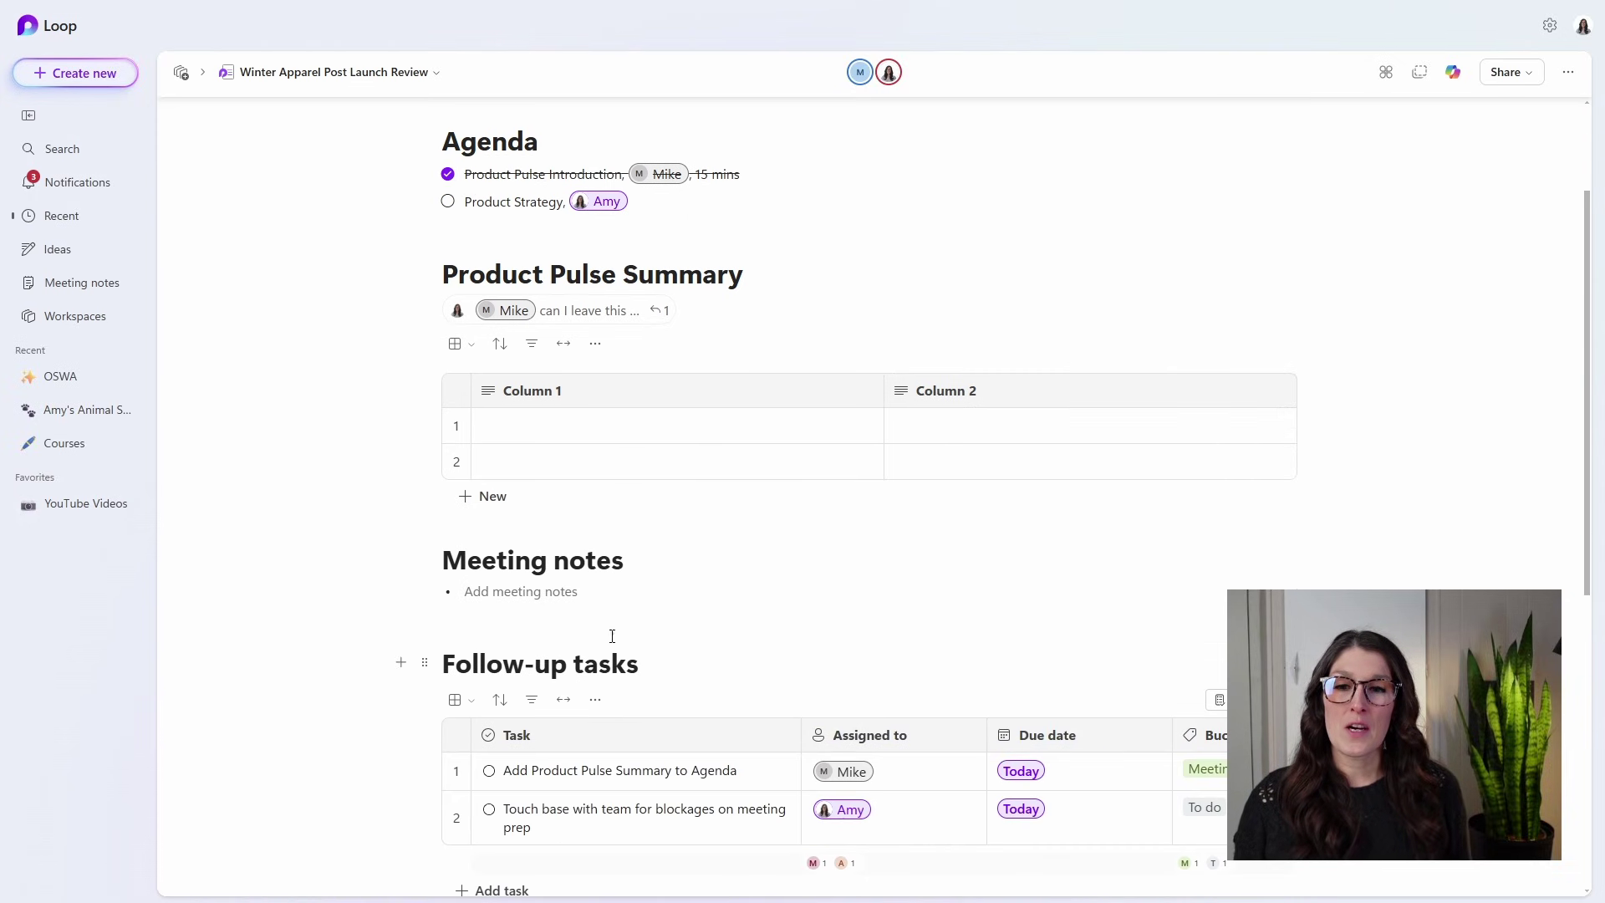
pyautogui.click(575, 600)
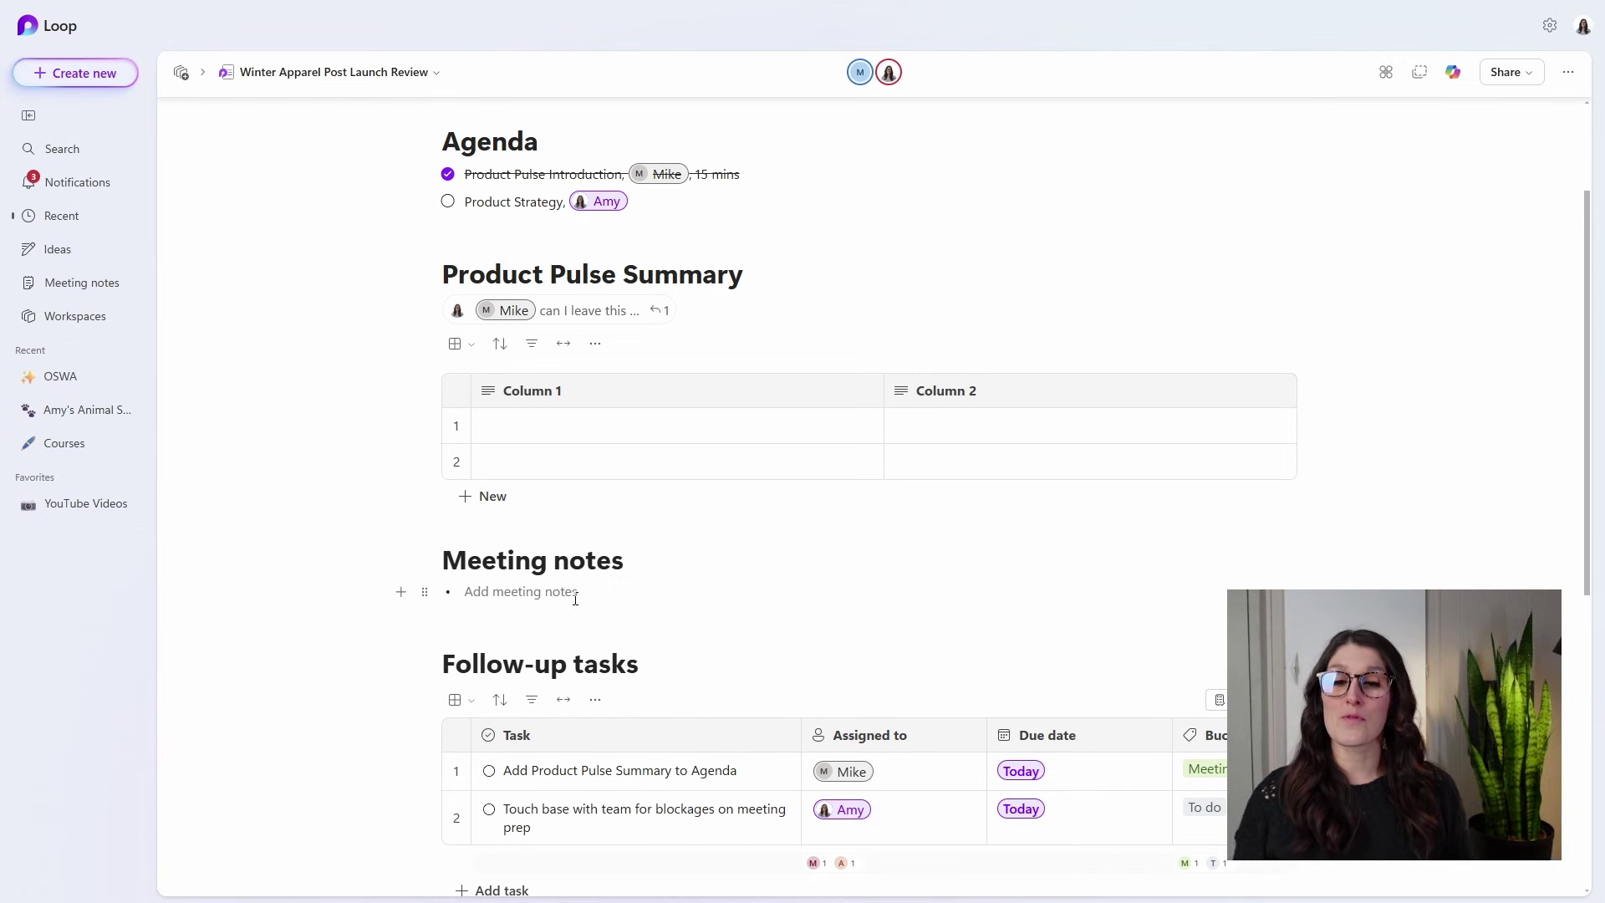
pyautogui.scroll(-2, 585, 606)
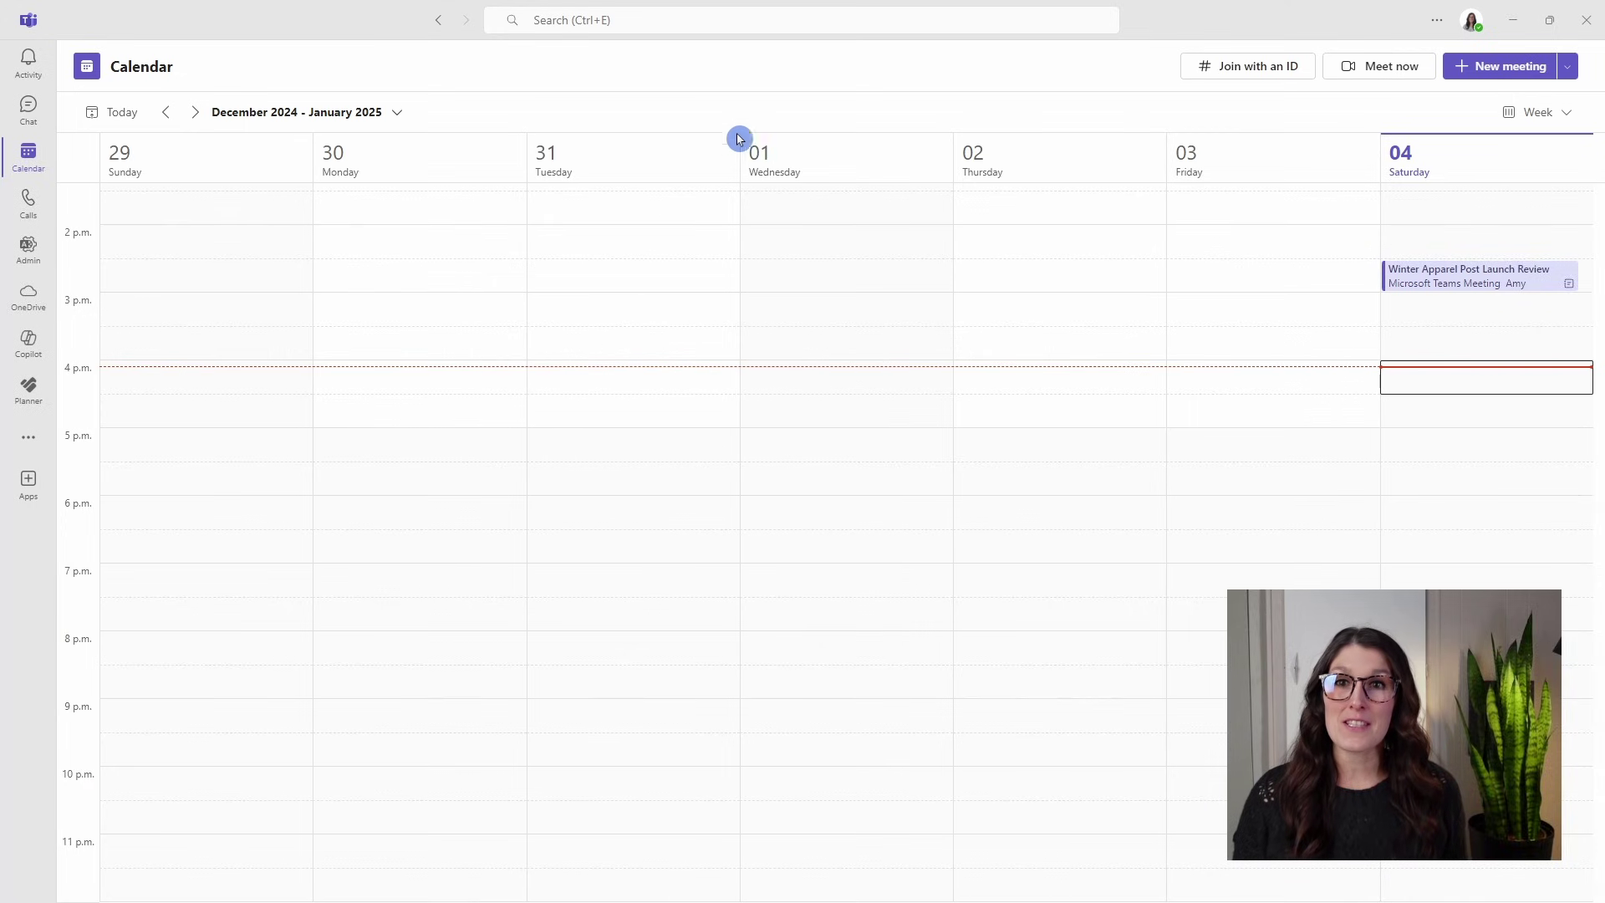
# Search Teams for 'winter apparel post launch' and open the Winter Apparel Post Launch Review.loop result.
pyautogui.click(679, 27)
pyautogui.write('winter apparel post launch')
pyautogui.press('Return')
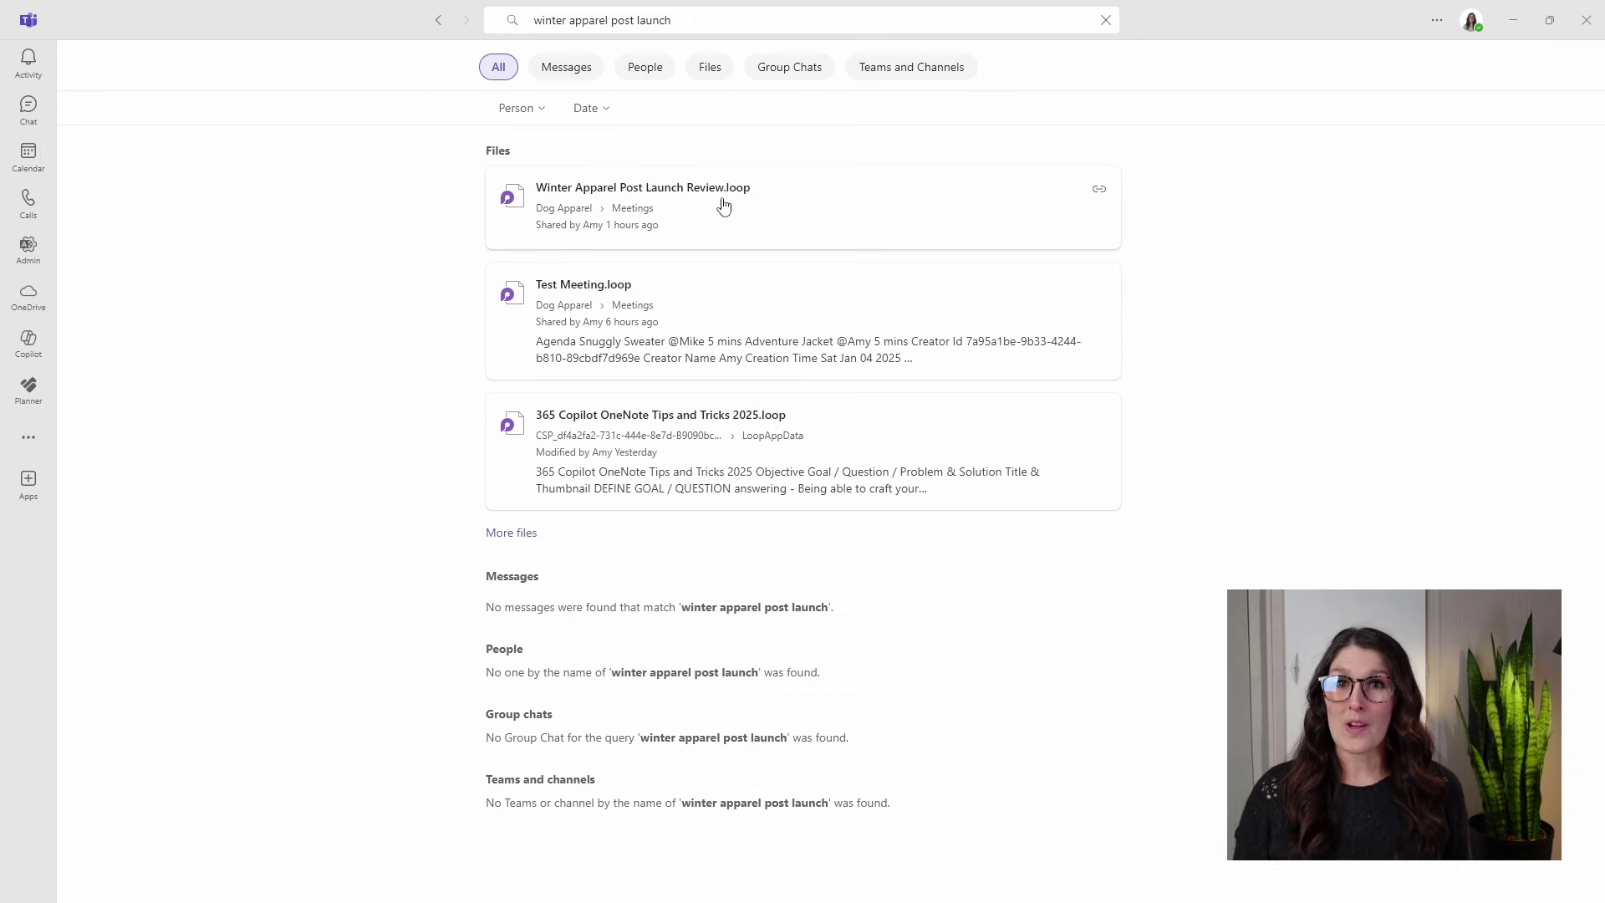
pyautogui.click(722, 205)
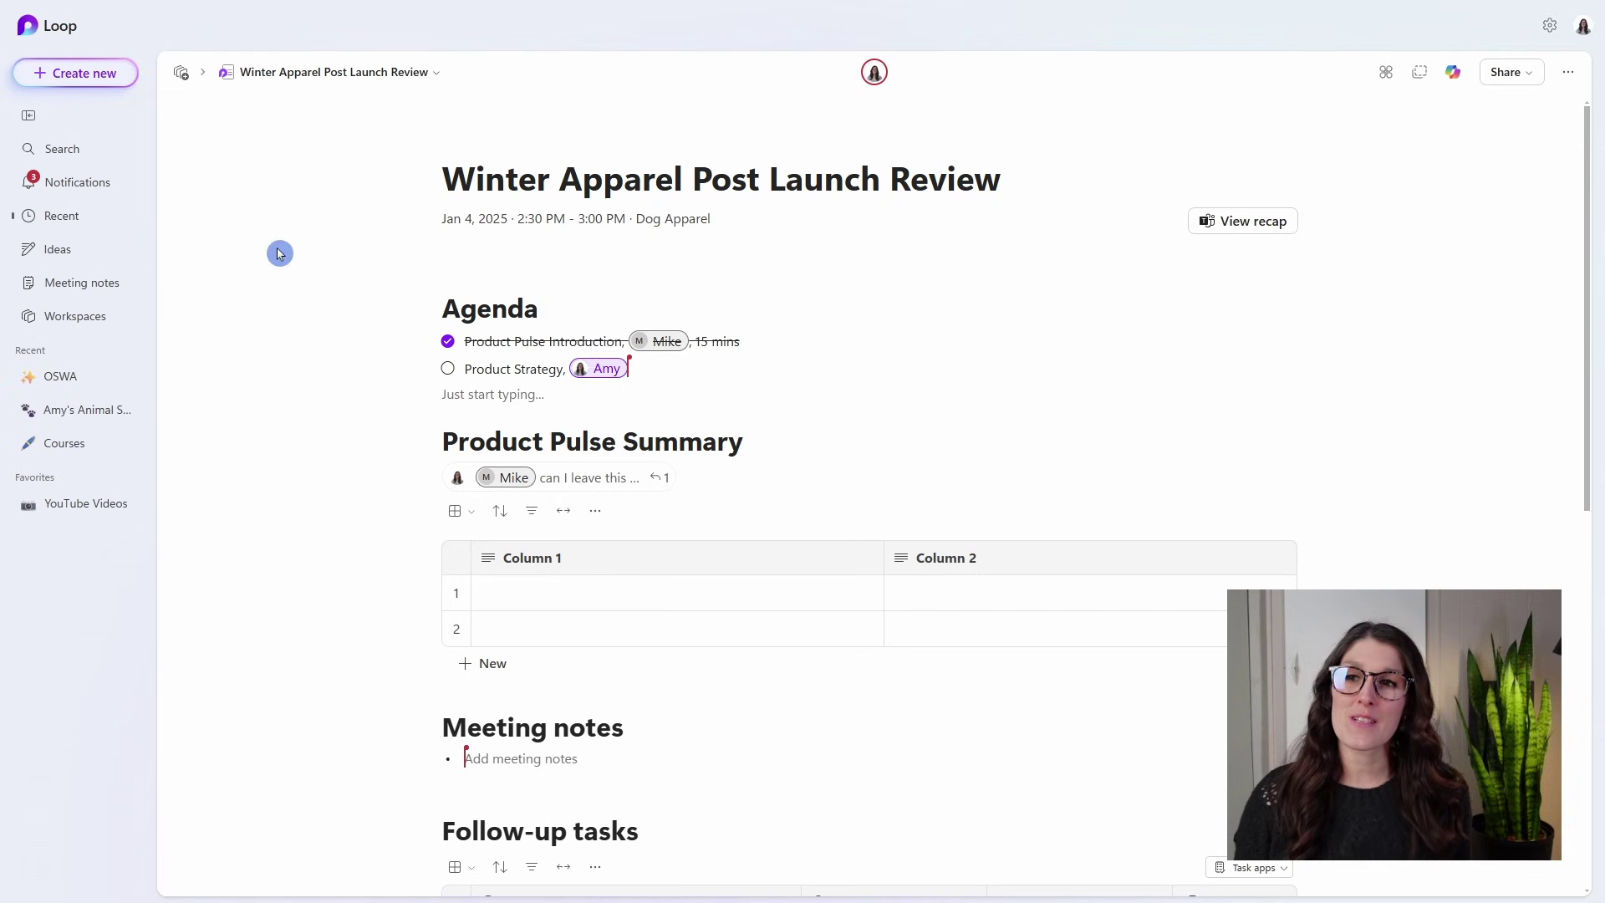
# Browse Loop's weekly meeting notes, open the Winter Apparel notes, and view the SWOT Analysis recap.
pyautogui.click(82, 288)
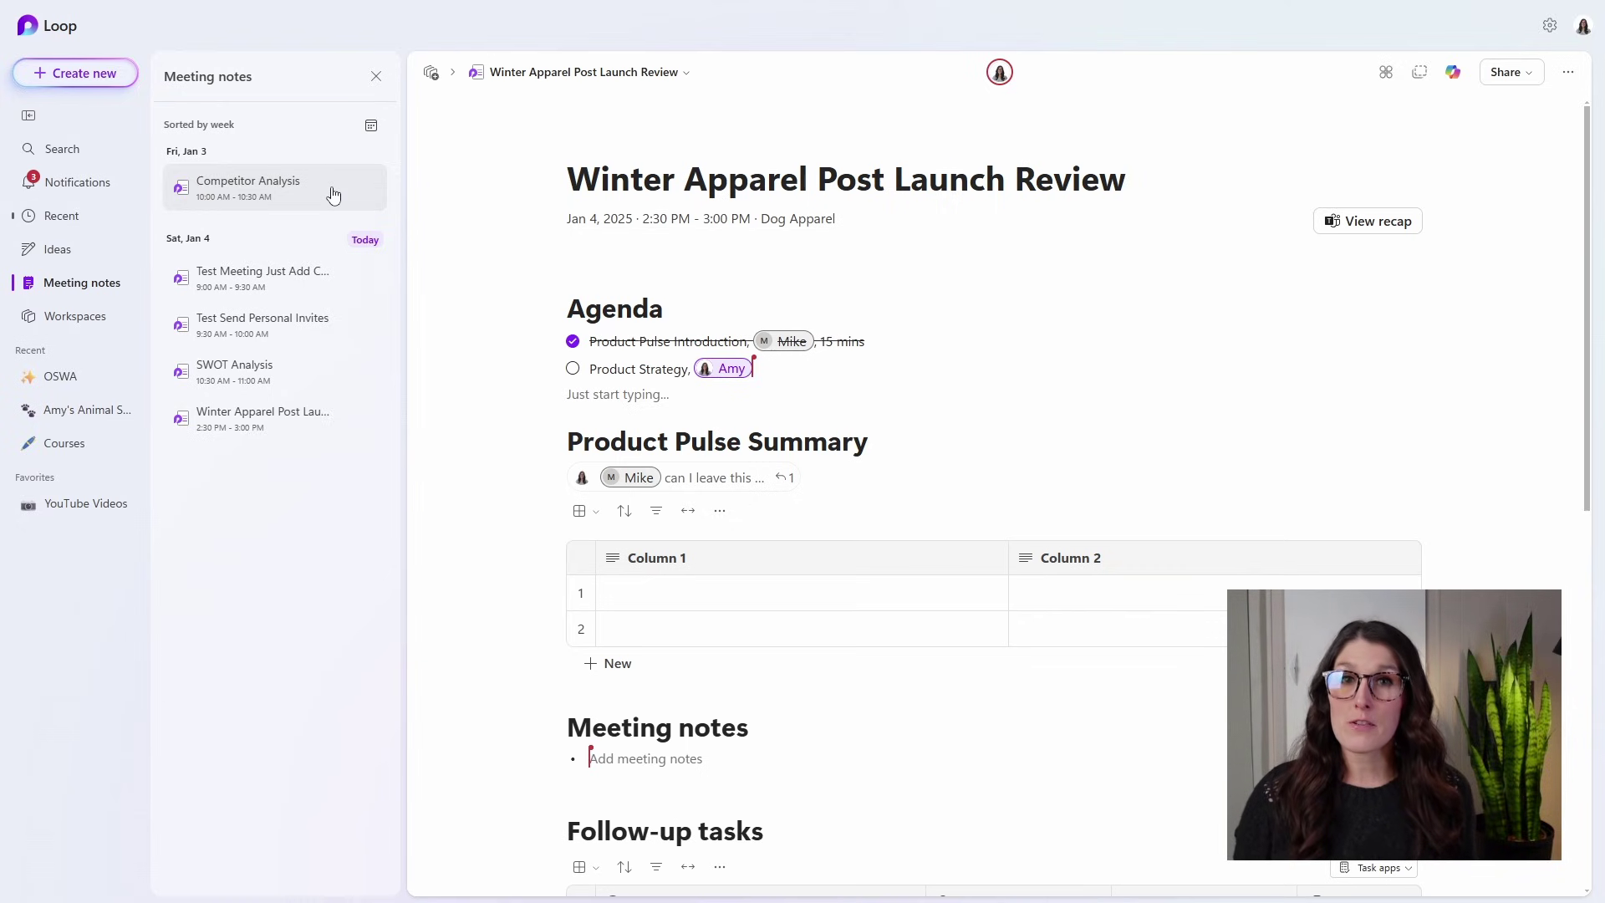
pyautogui.click(370, 127)
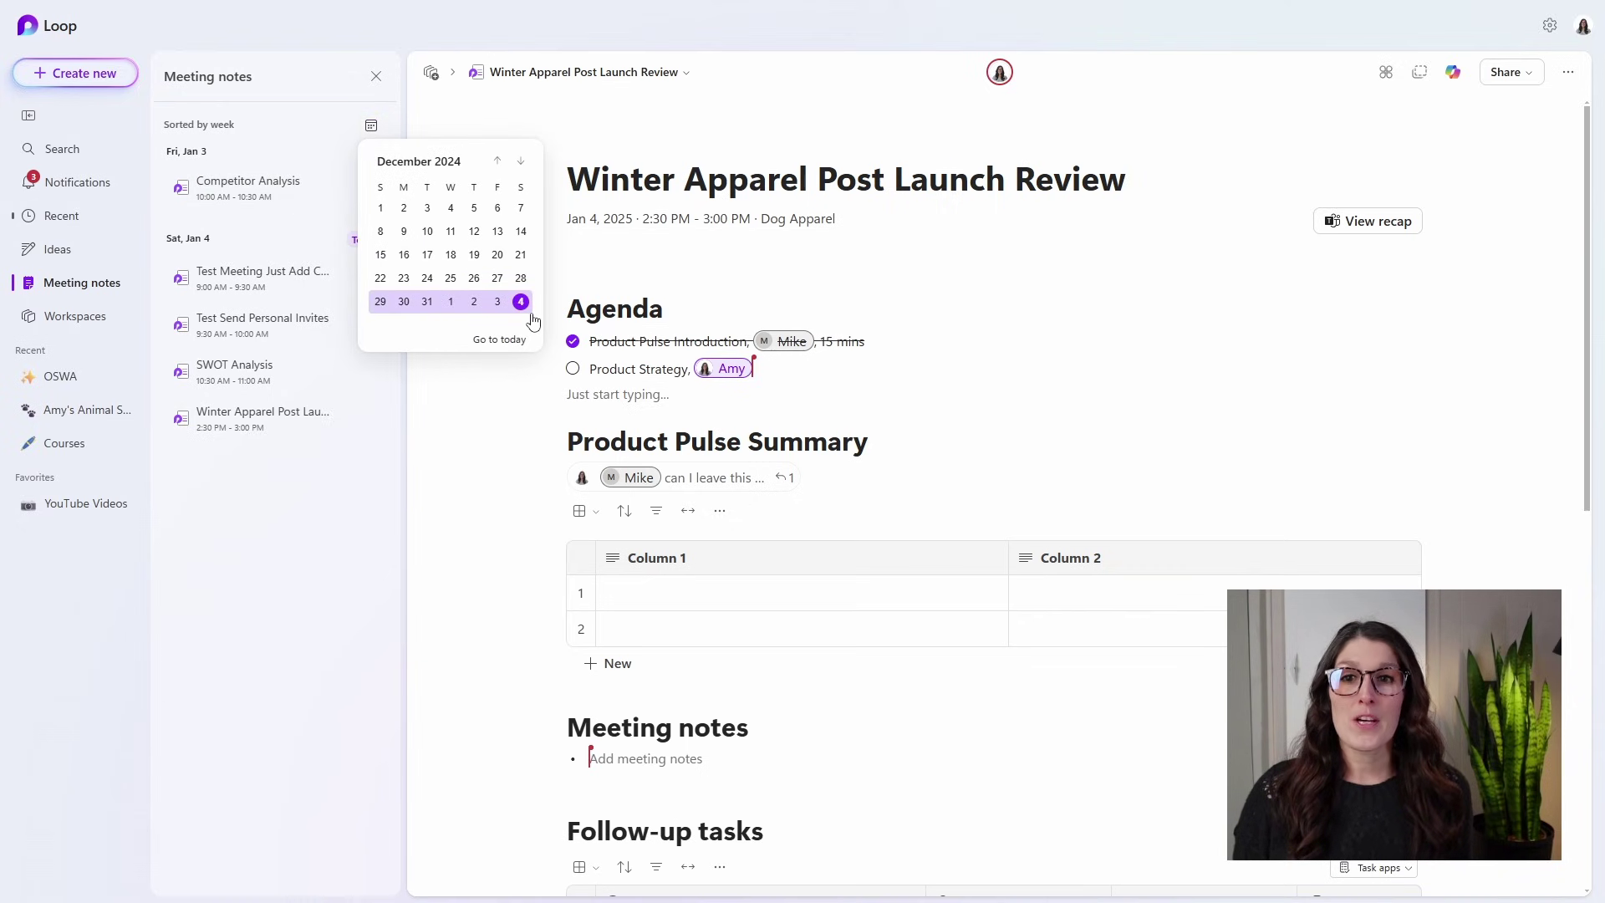
pyautogui.click(319, 491)
pyautogui.click(297, 422)
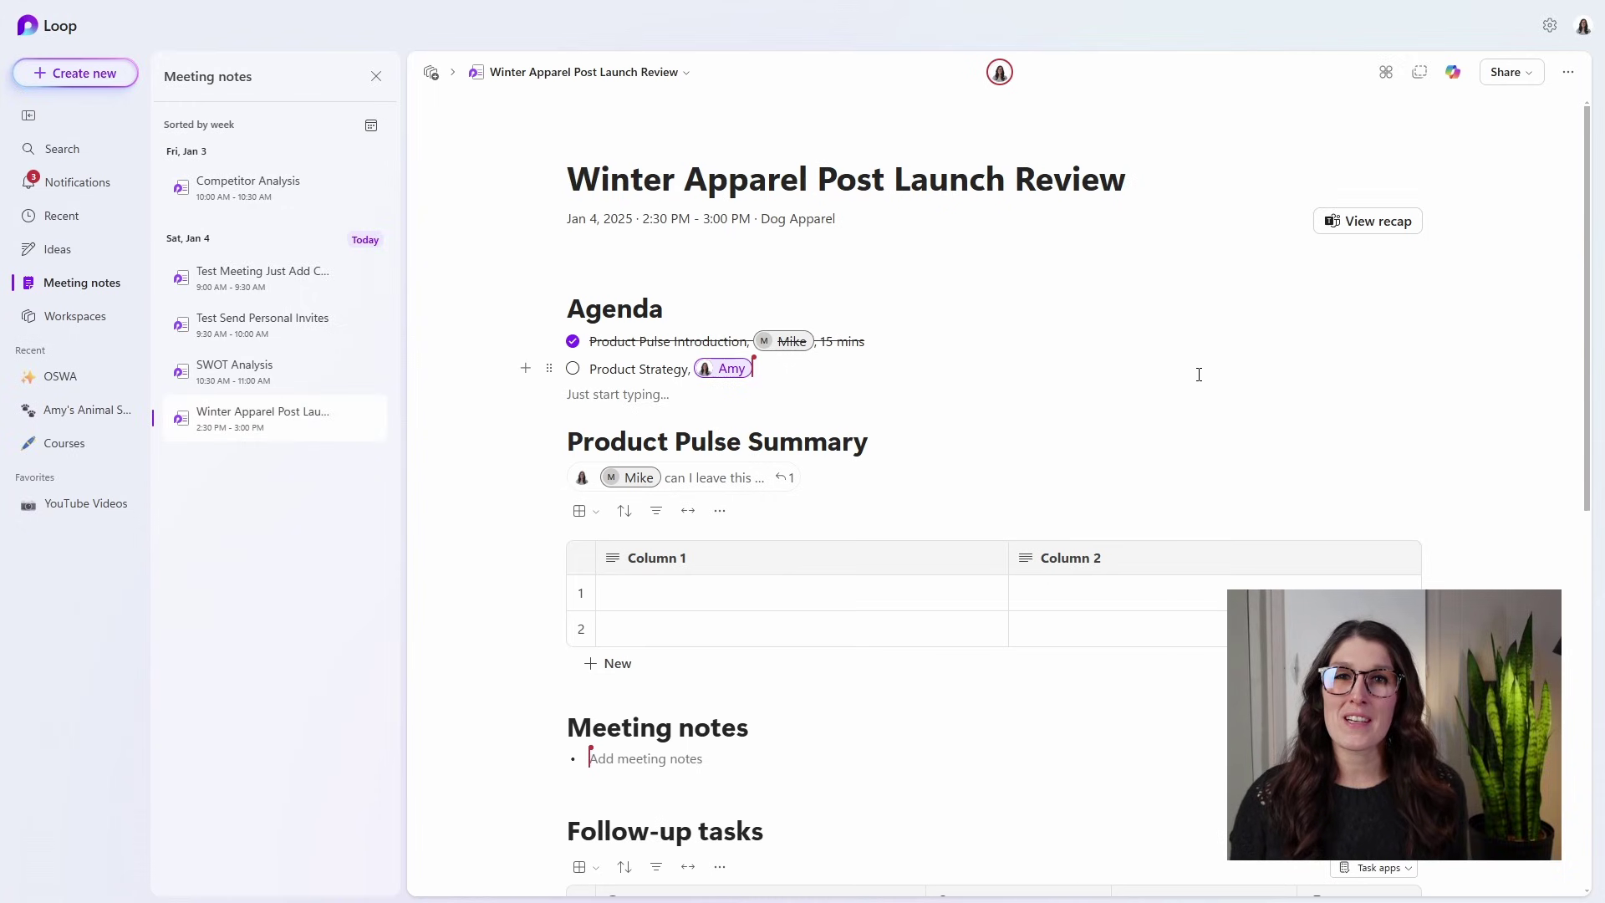
pyautogui.click(1374, 224)
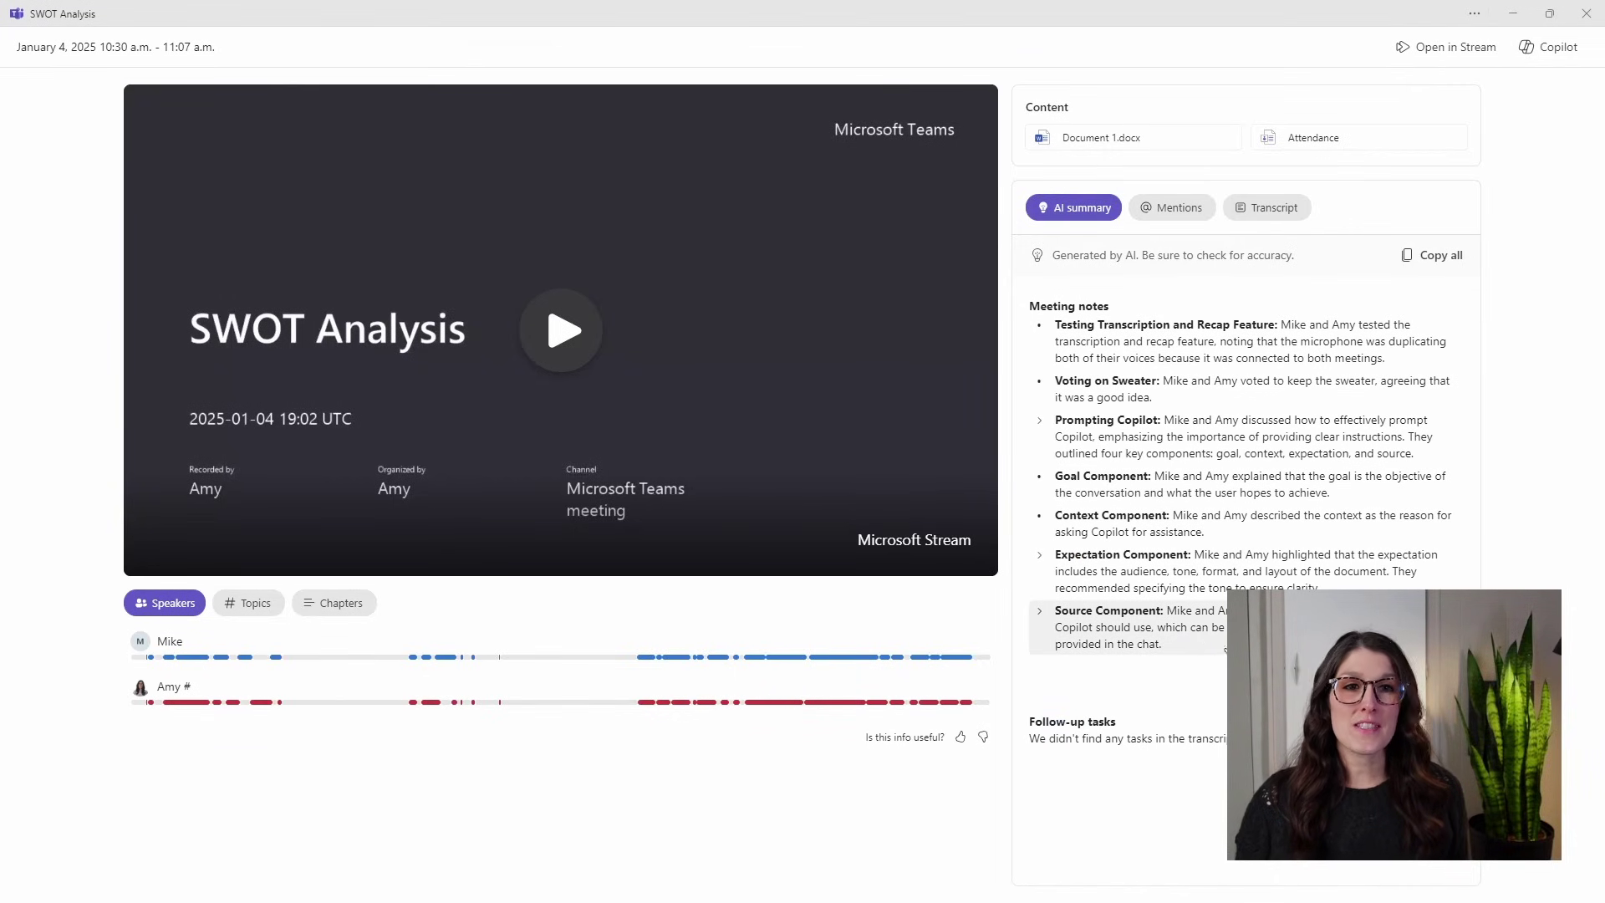
pyautogui.click(1392, 216)
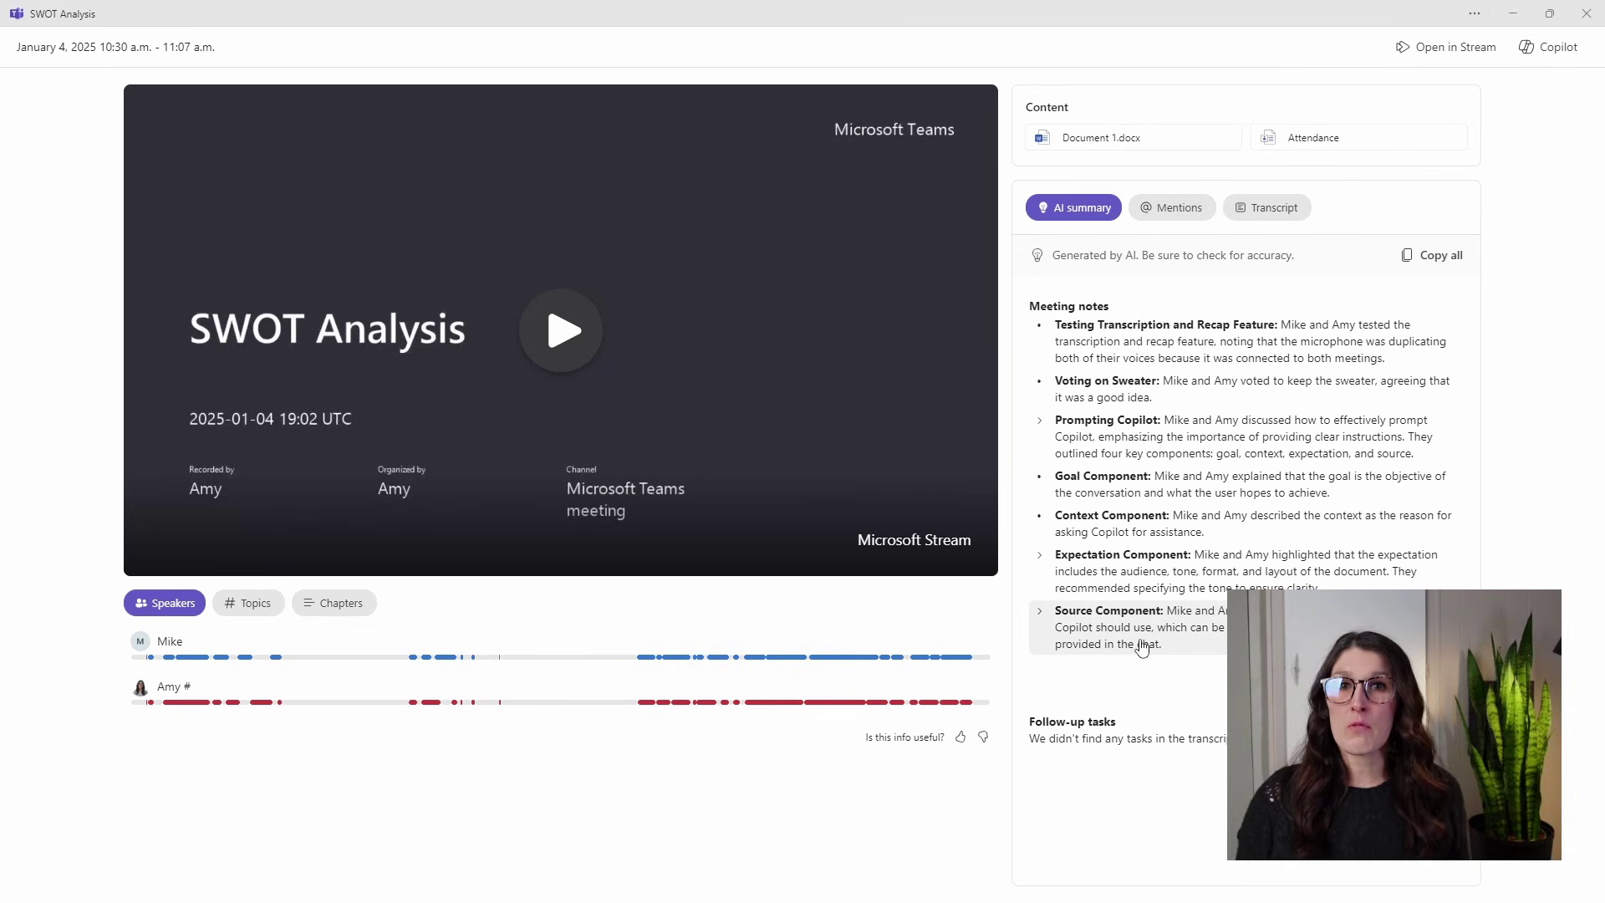
pyautogui.click(1083, 662)
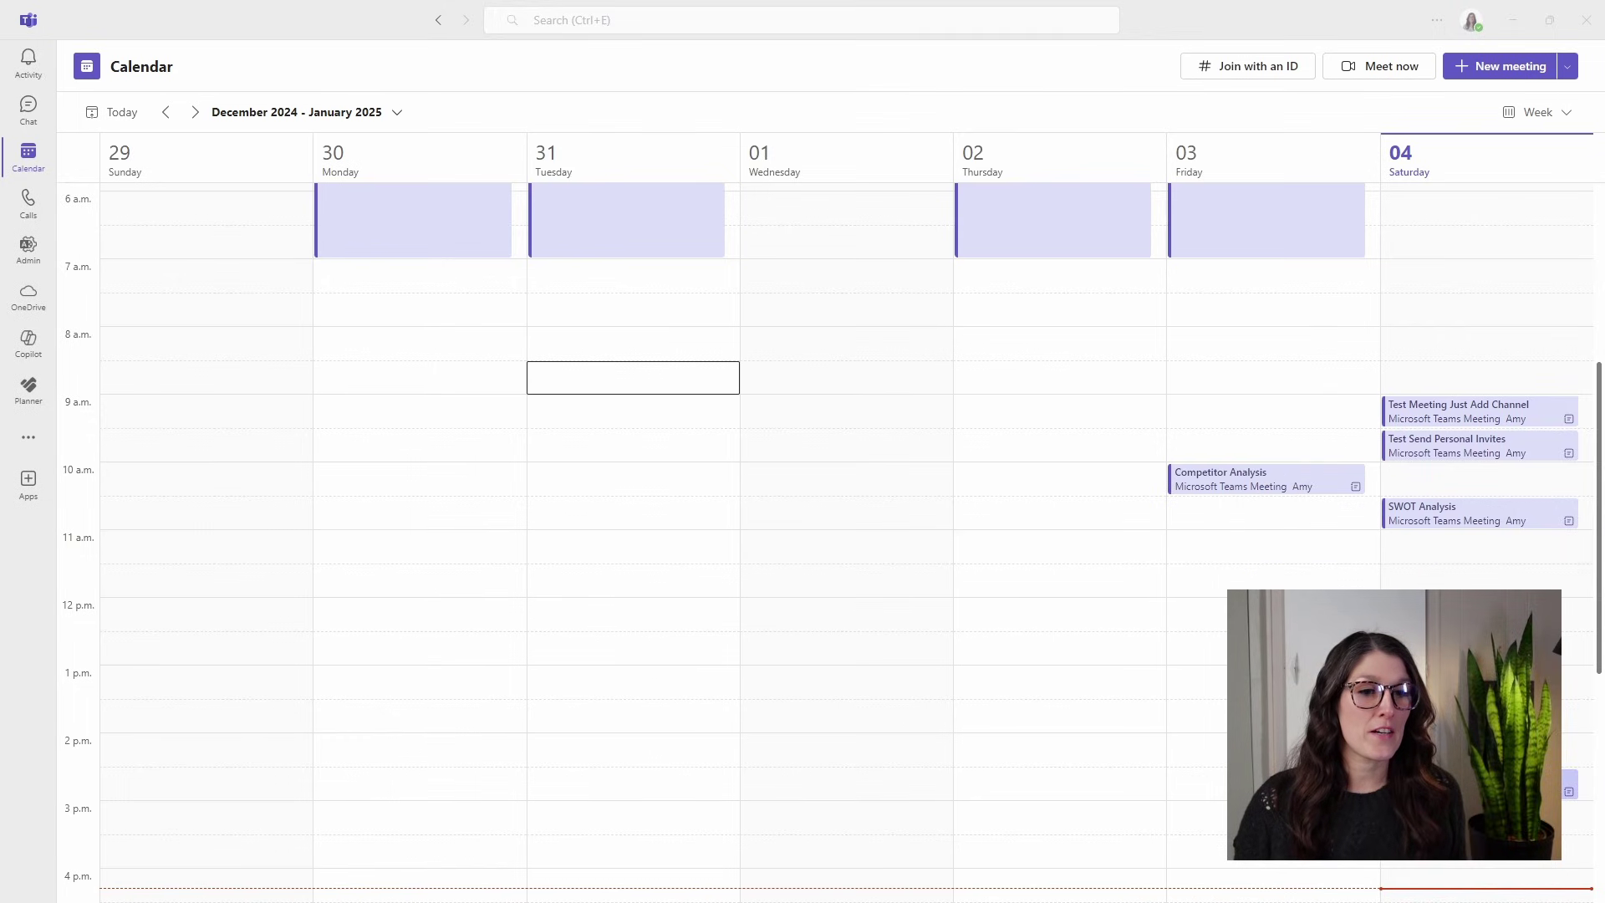
# Open the Saturday Winter Apparel meeting from the 1. Product Sheets post and edit its details.
pyautogui.click(1568, 786)
pyautogui.click(1340, 579)
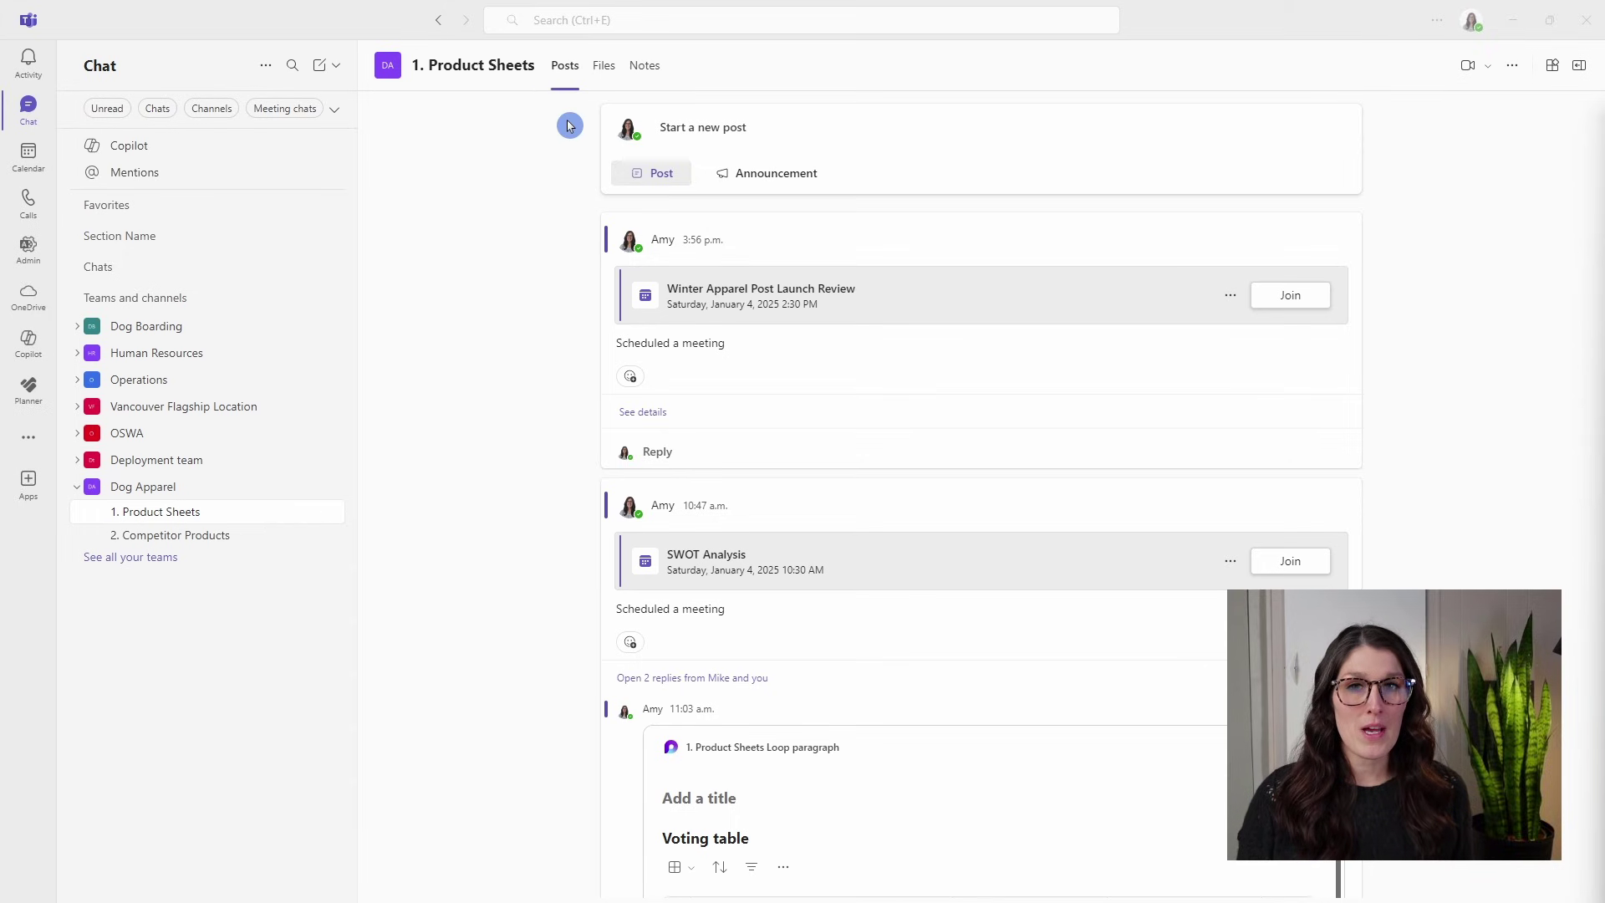
pyautogui.click(1230, 297)
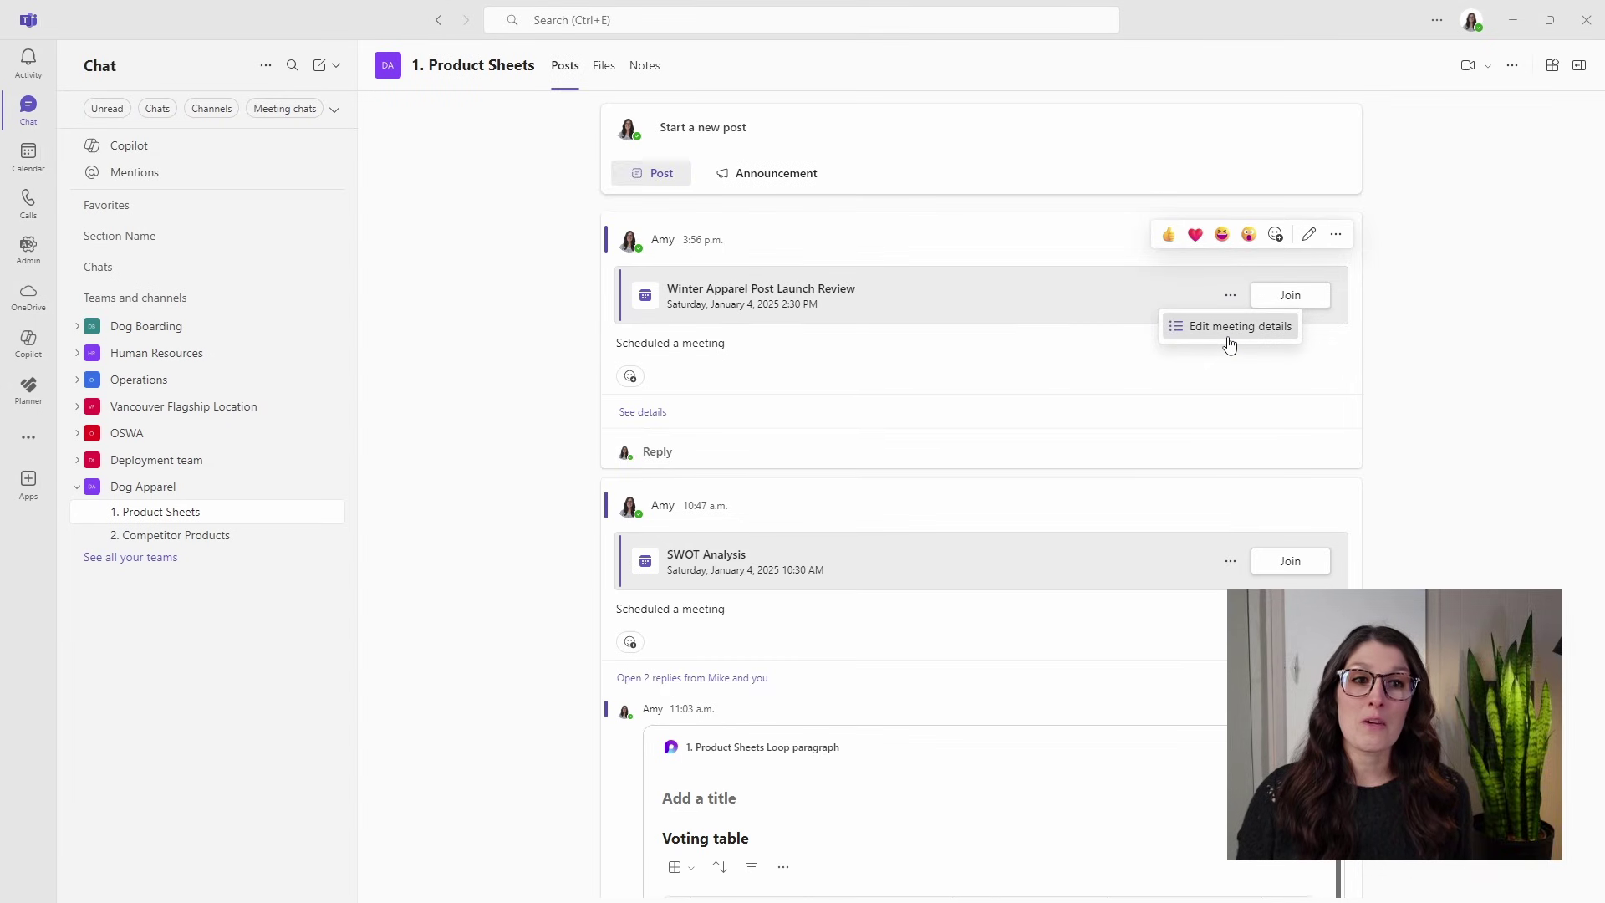
pyautogui.click(1229, 327)
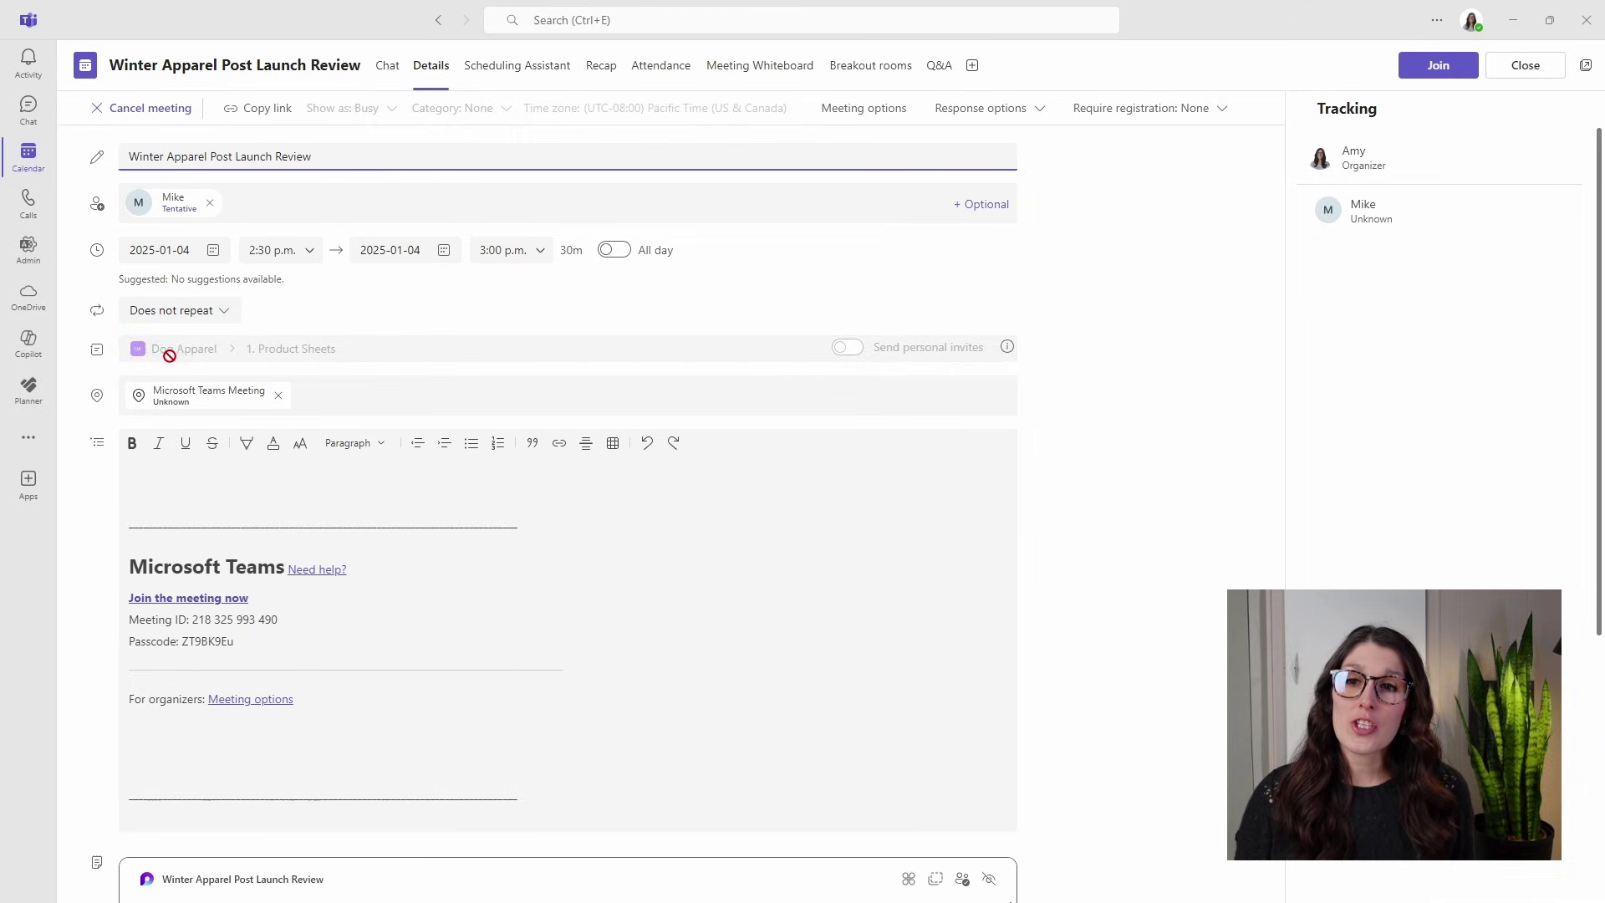
pyautogui.moveTo(375, 356)
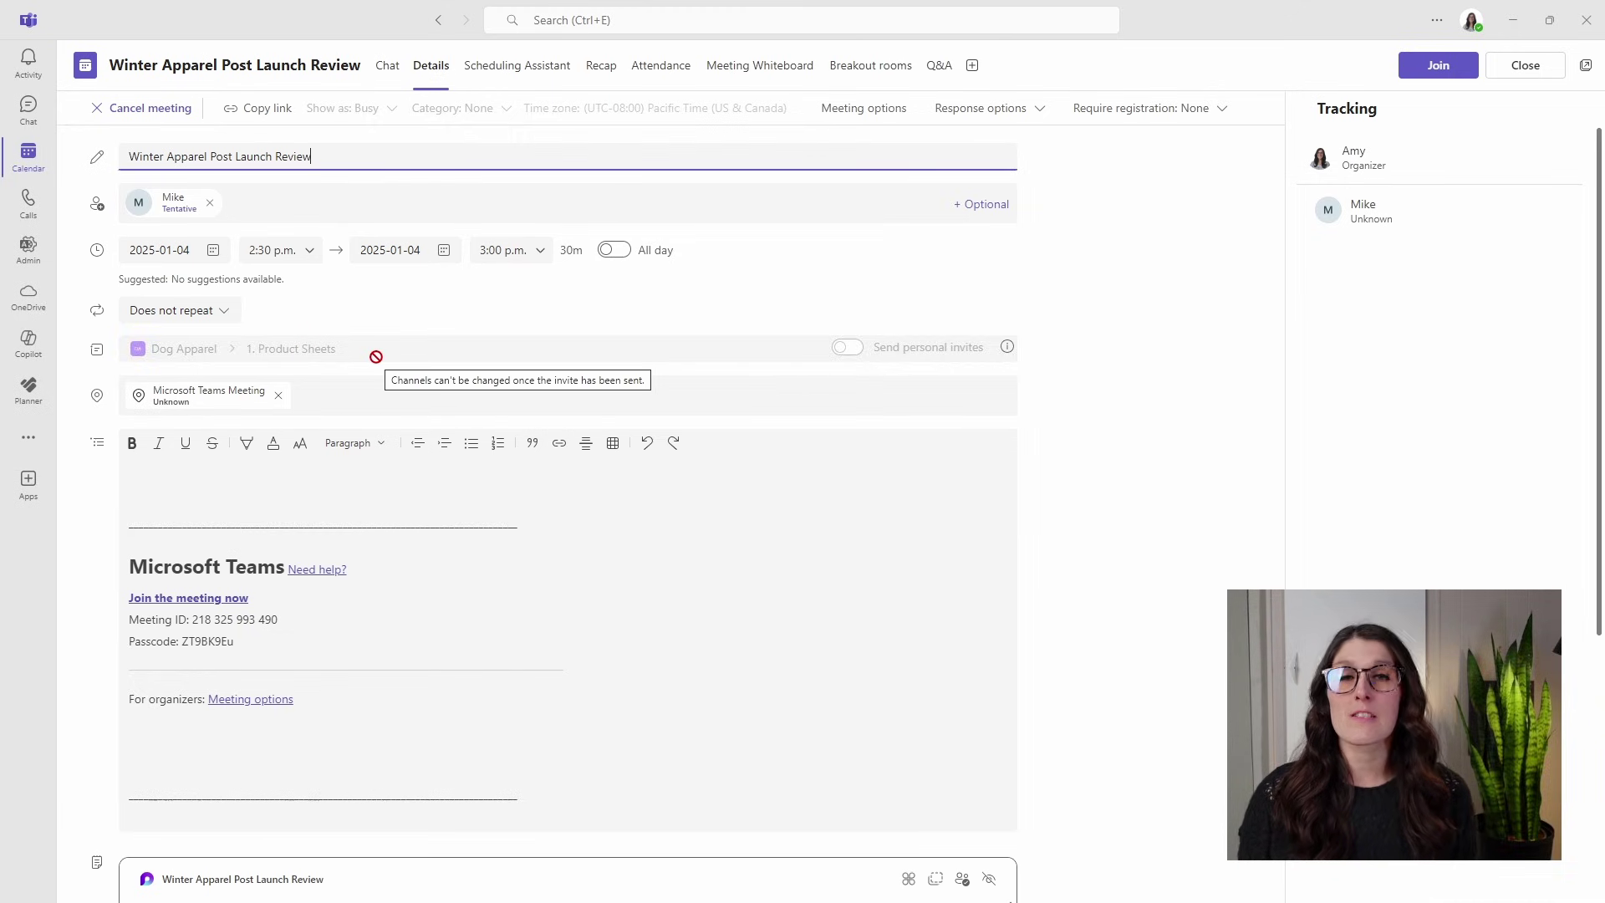